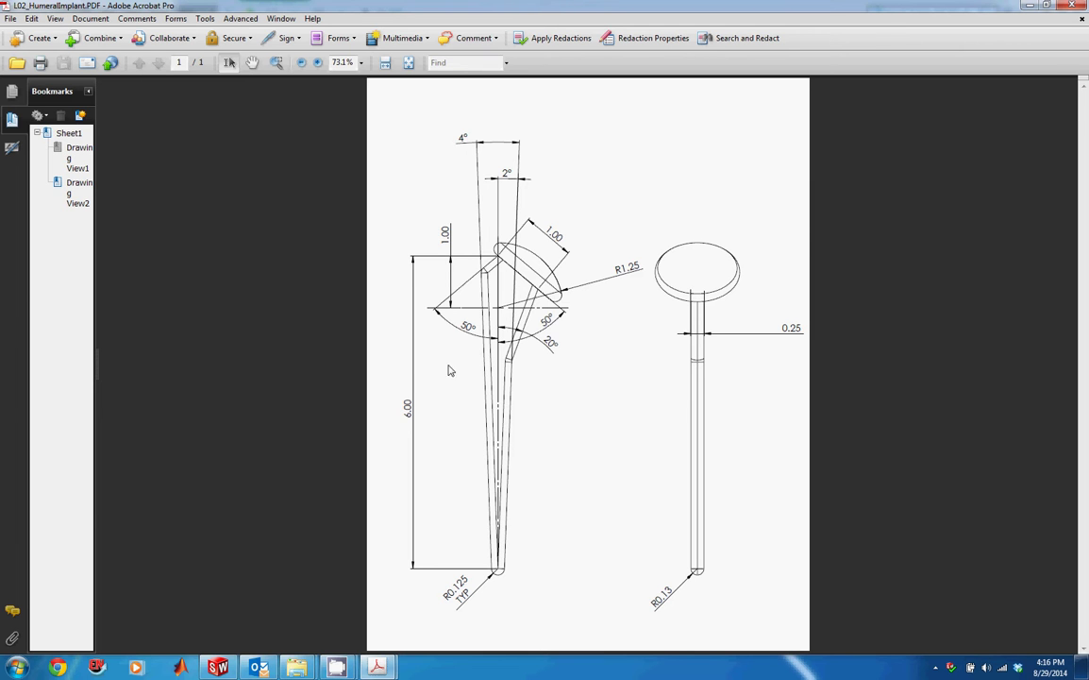
Create a new part and switch its units to IPS (inches).
mouse_move(218, 666)
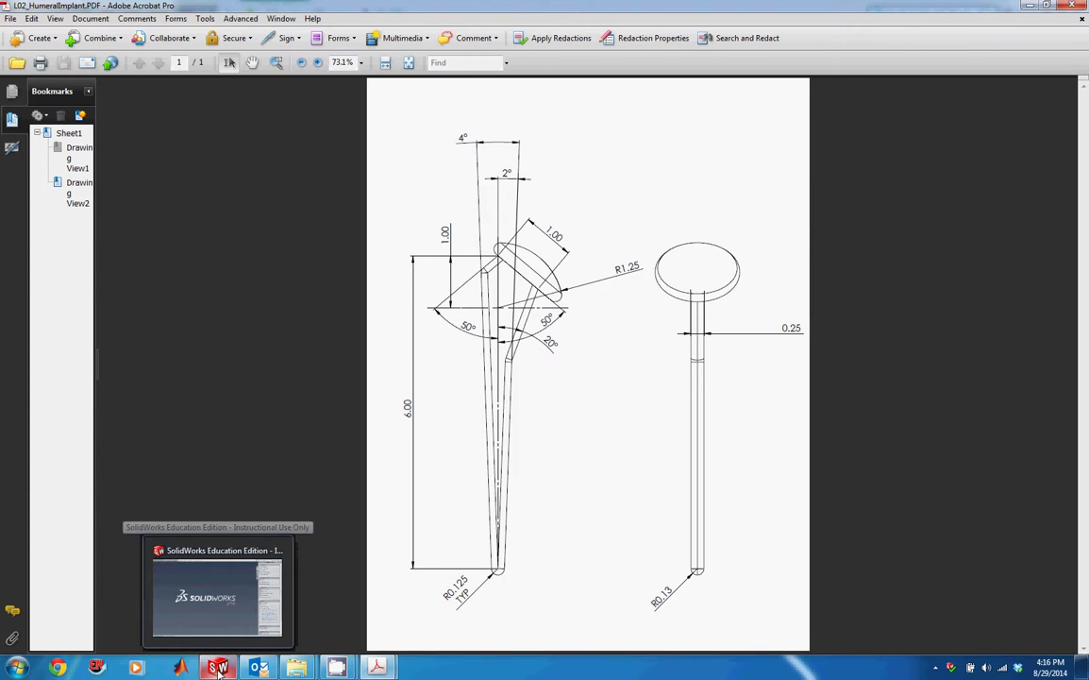
left_click(223, 563)
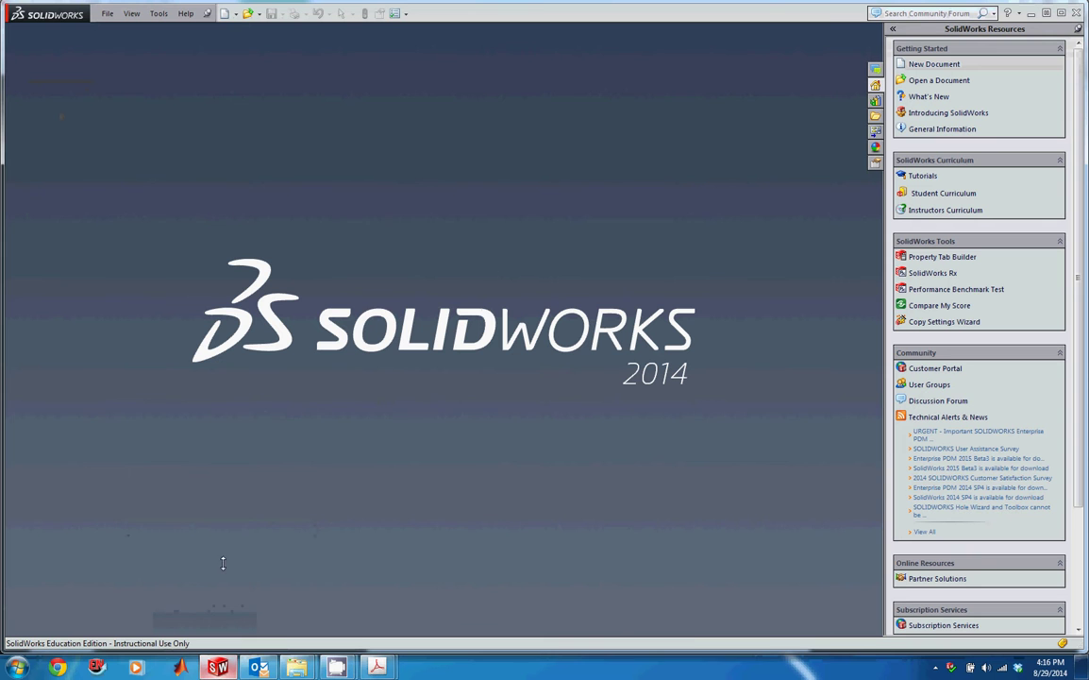
left_click(224, 13)
left_click(456, 420)
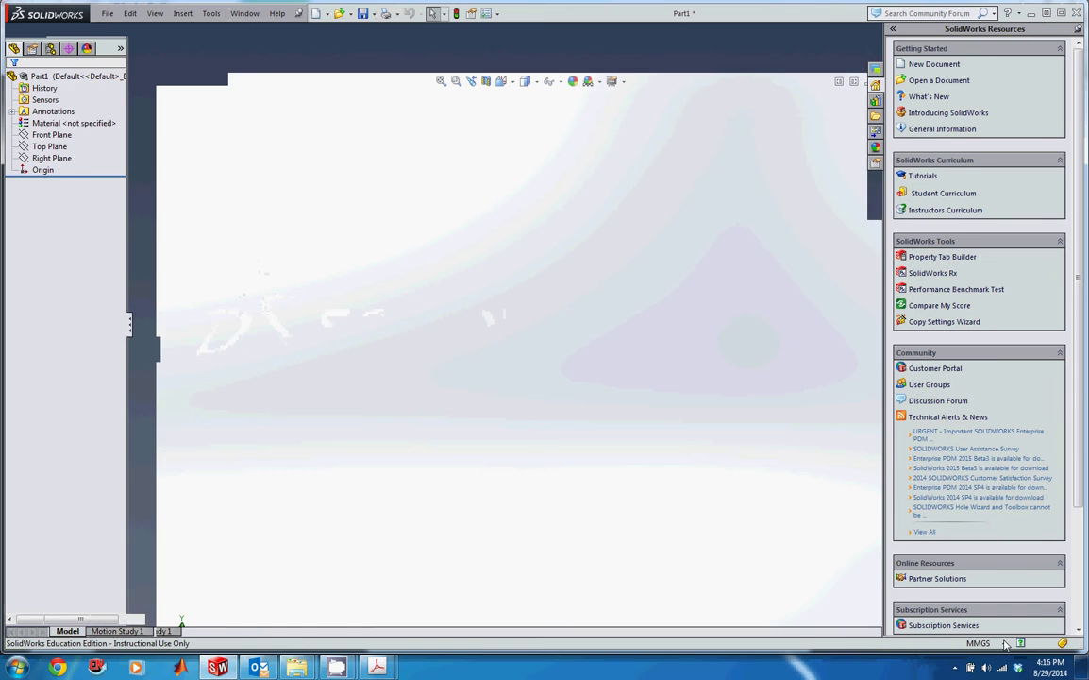
left_click(1004, 643)
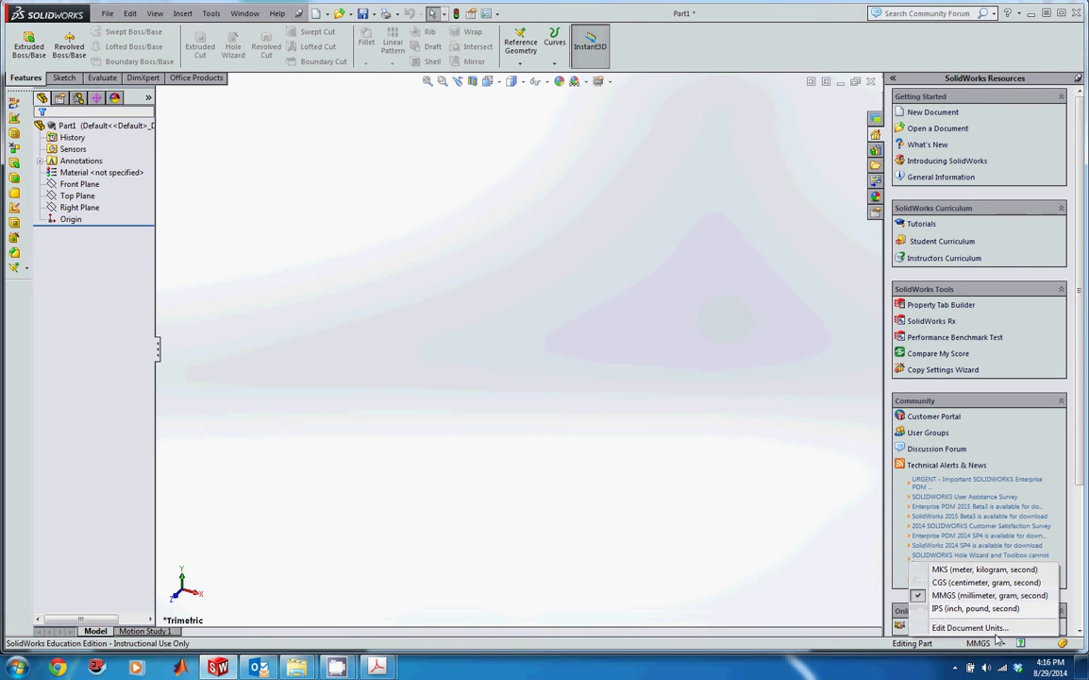
left_click(982, 608)
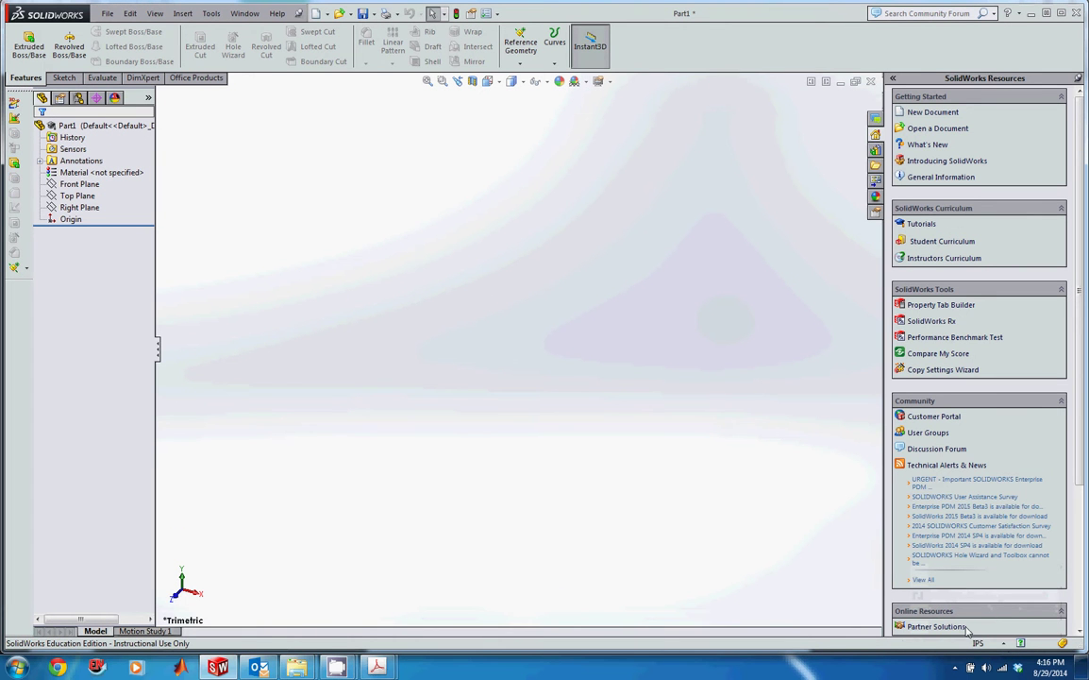
Start a sketch on the Front Plane.
left_click(69, 208)
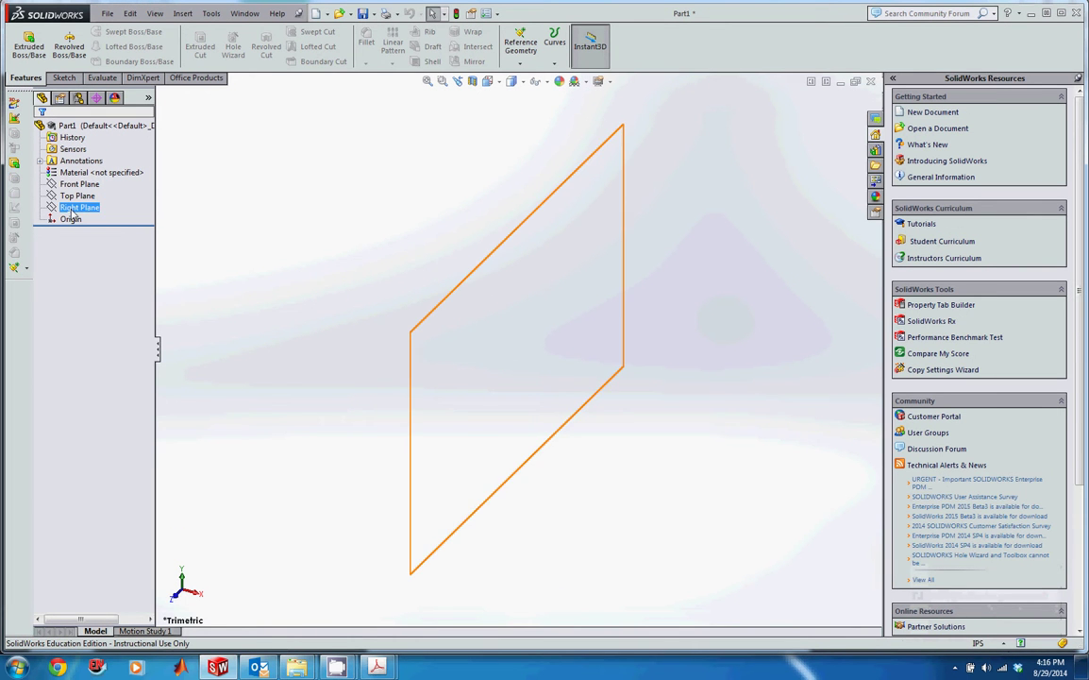
left_click(80, 185)
left_click(91, 168)
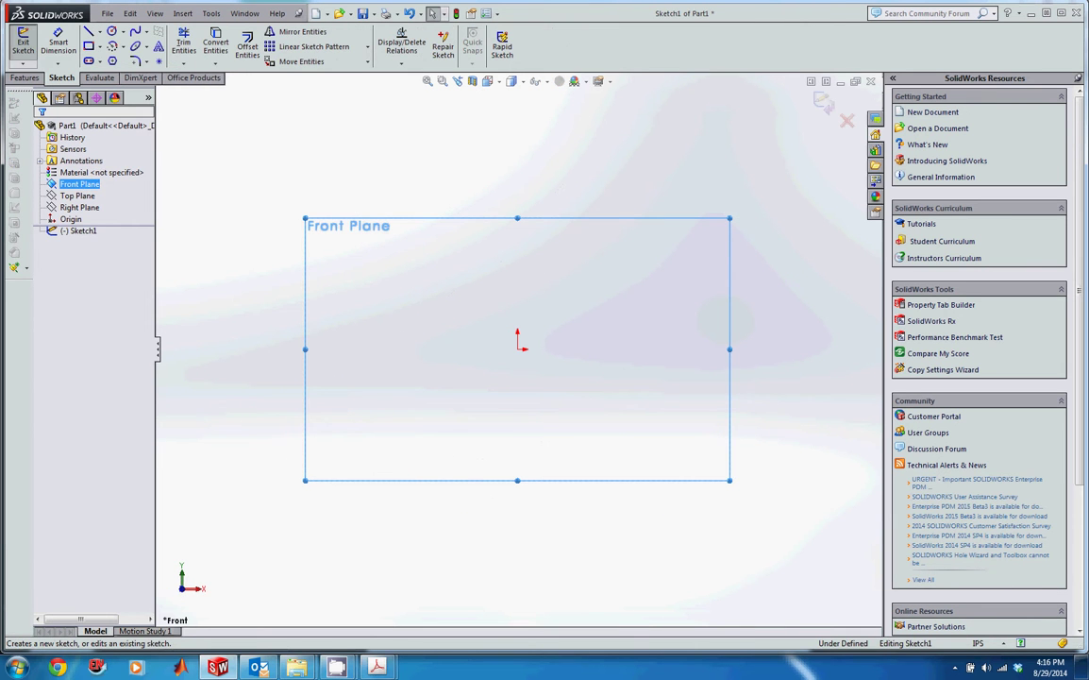
mouse_move(377, 667)
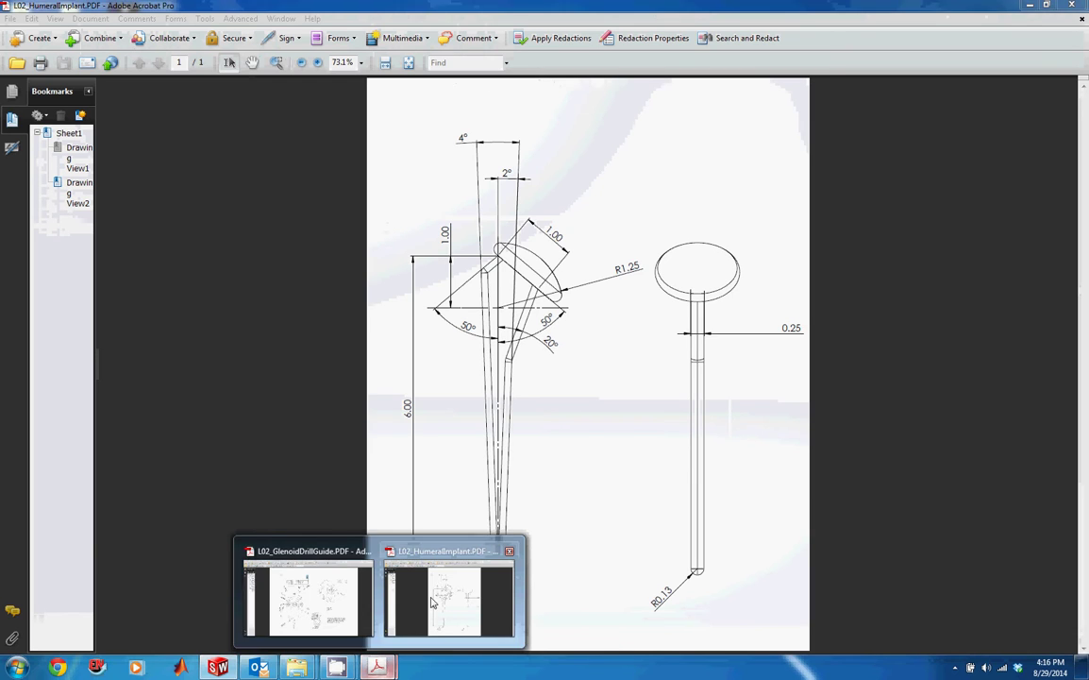
left_click(431, 601)
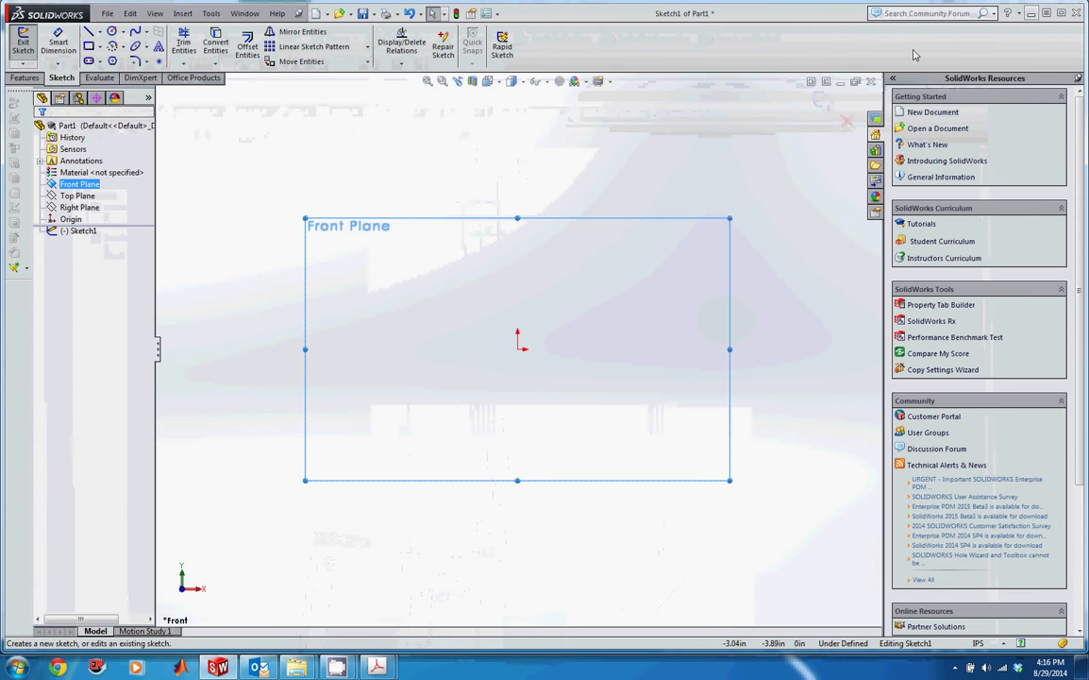
Draw the short angled top line and the long tapered left side of the stem.
left_click(89, 32)
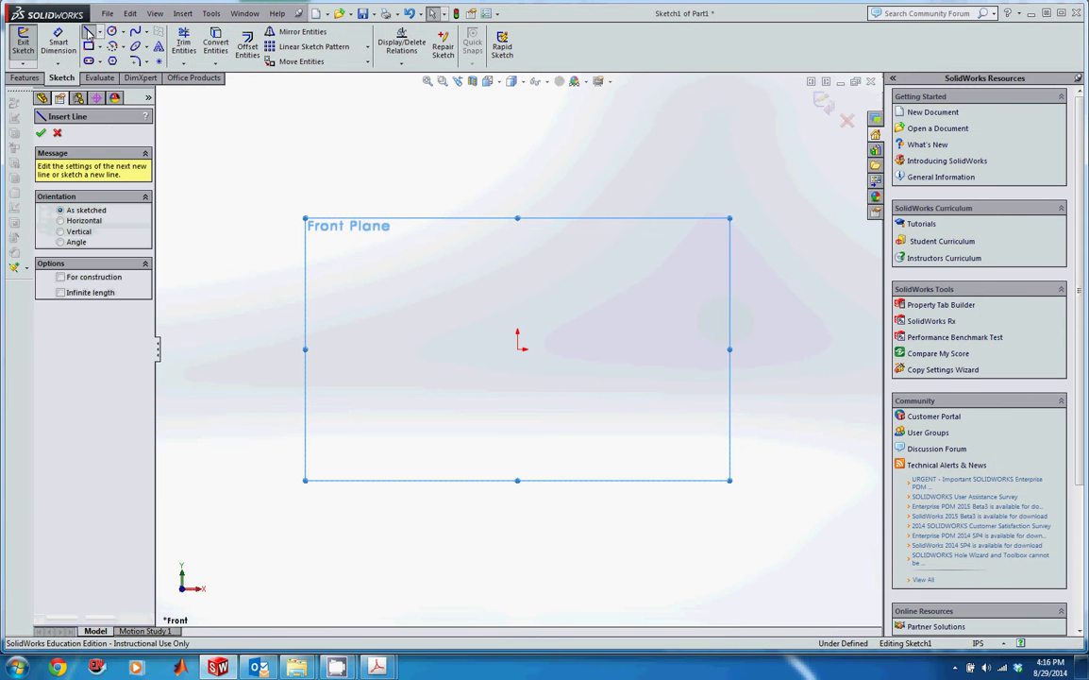
left_click(518, 258)
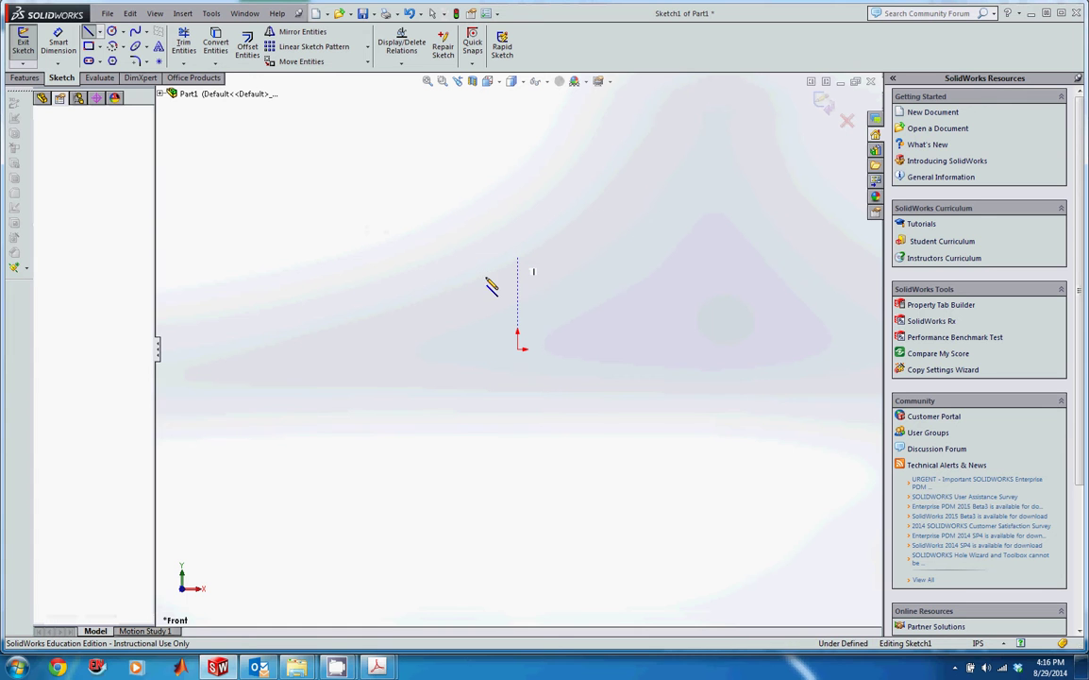
left_click(467, 292)
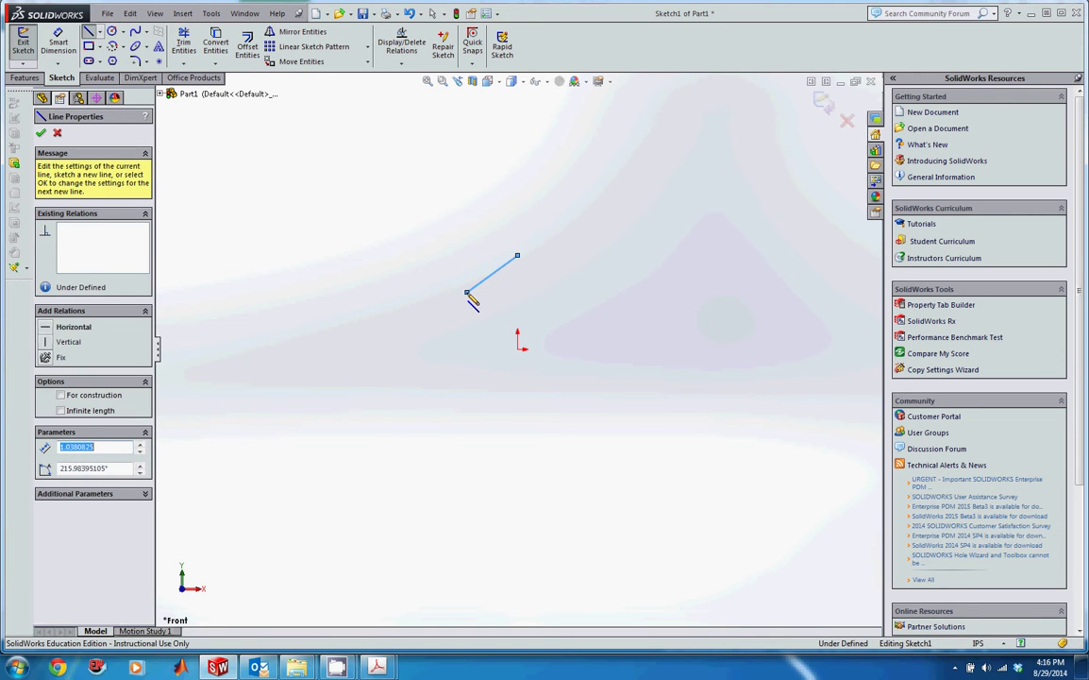
double_click(508, 597)
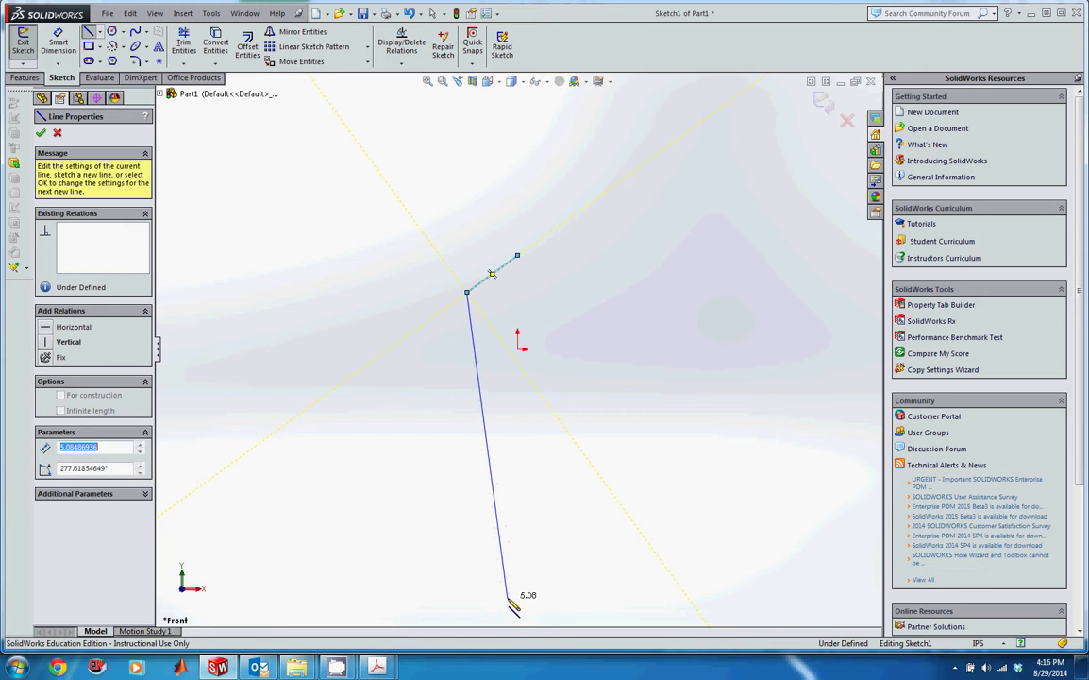
left_click(508, 598)
double_click(509, 598)
Add a tangent arc for the rounded tip, then draw the right side back to the top vertex.
left_click(508, 597)
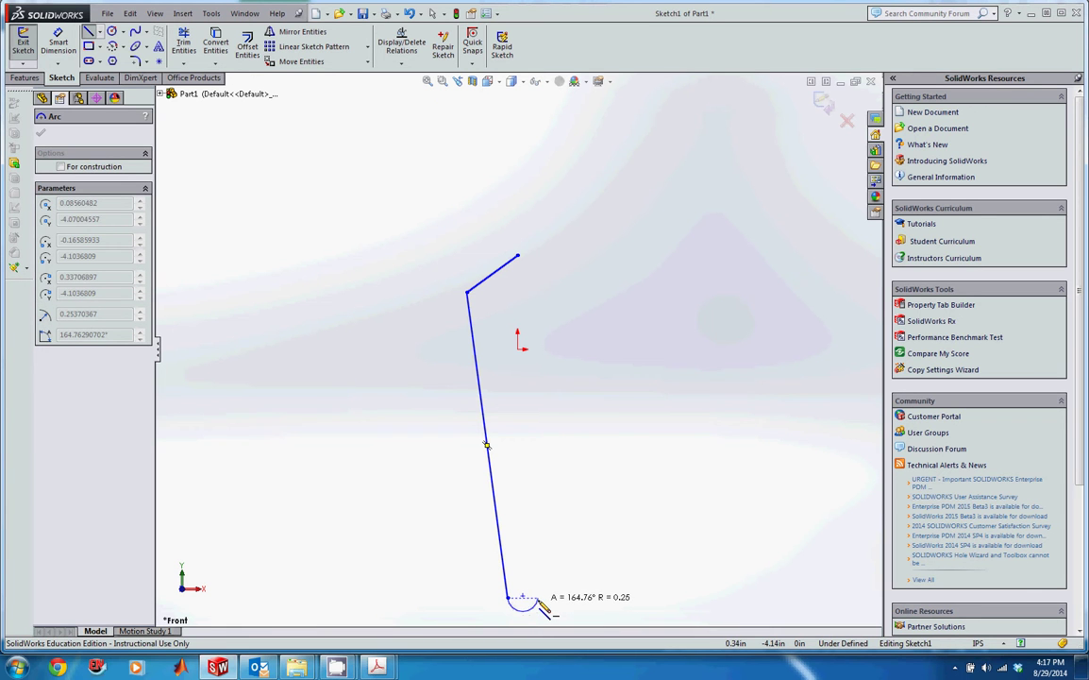
left_click(545, 605)
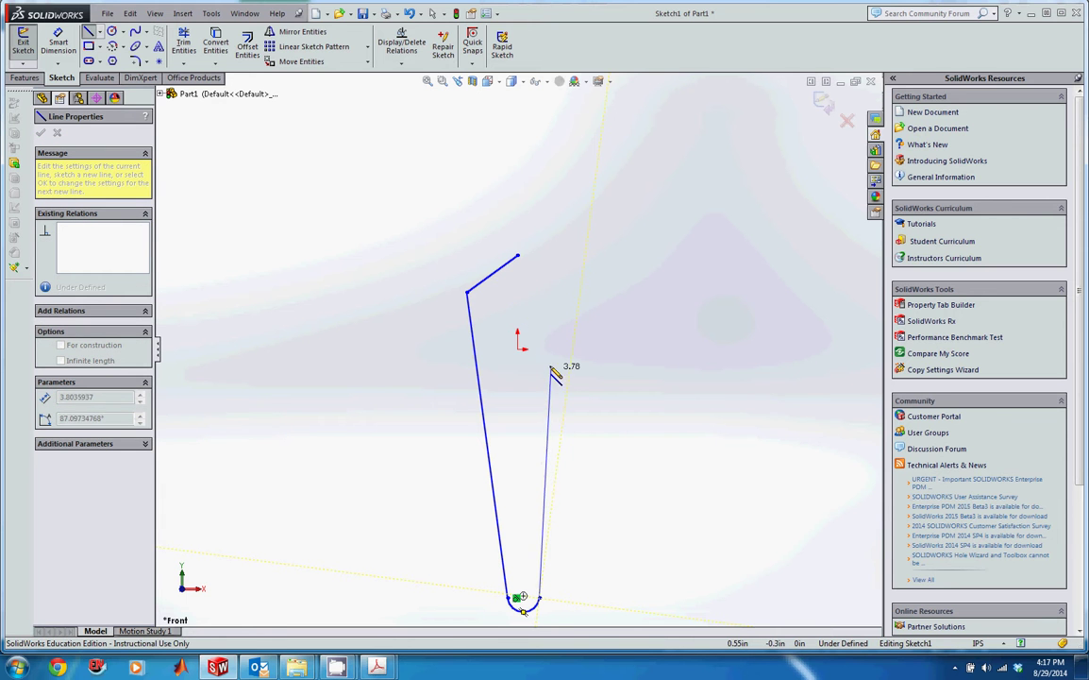
left_click(550, 365)
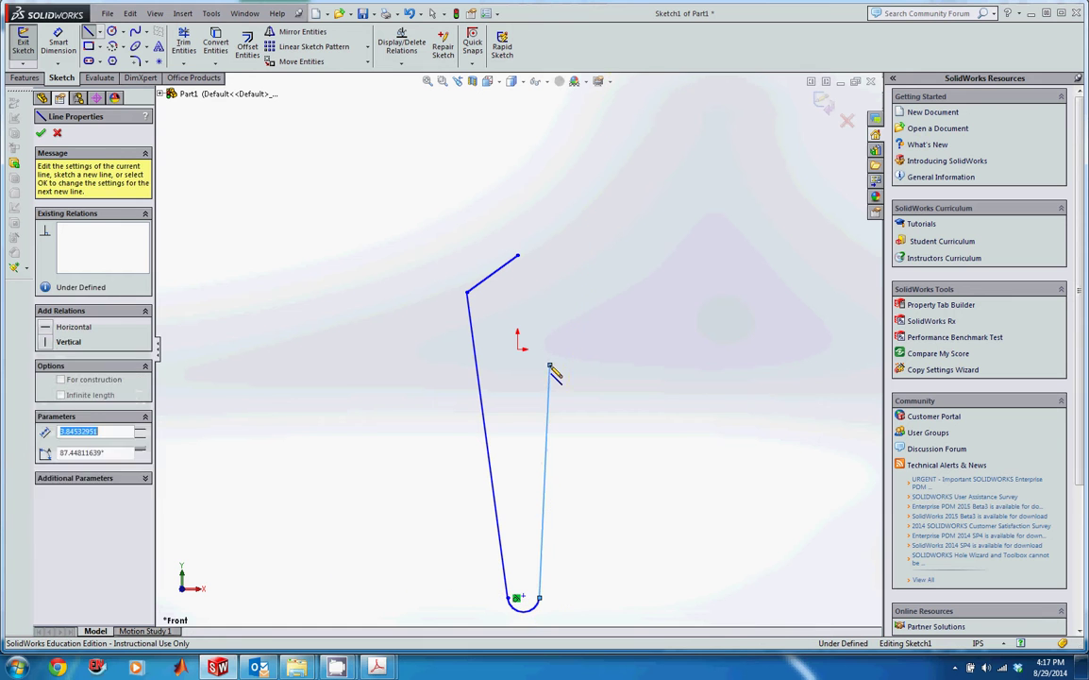
left_click(567, 292)
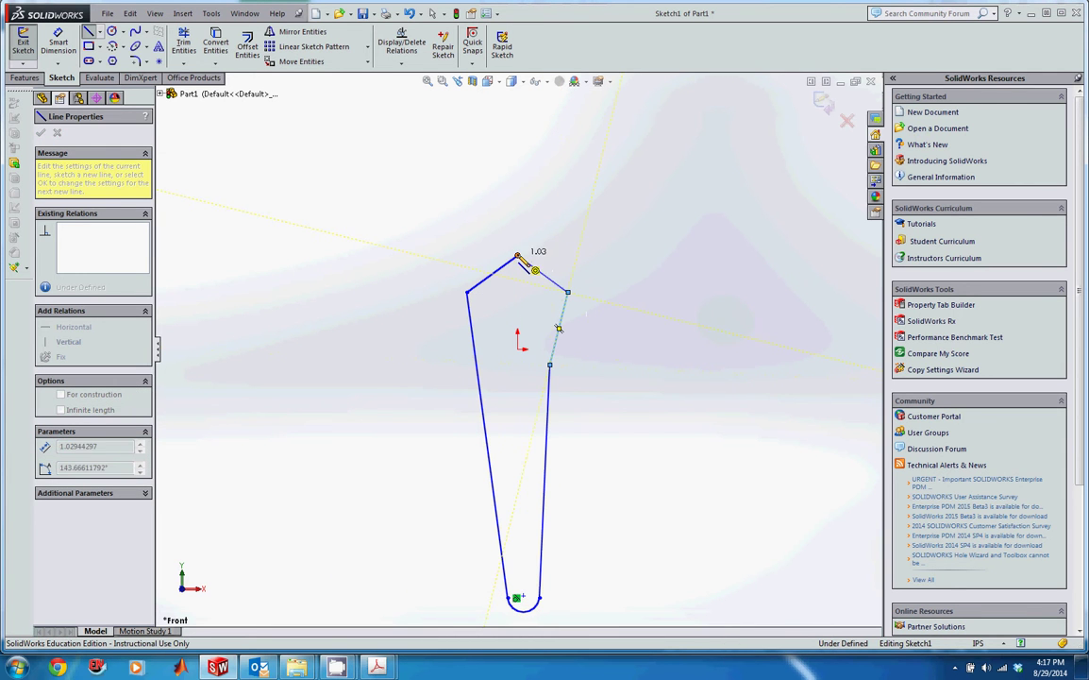
left_click(517, 256)
Bring up the humeral implant drawing and move its restored window right of the sketch.
mouse_move(377, 667)
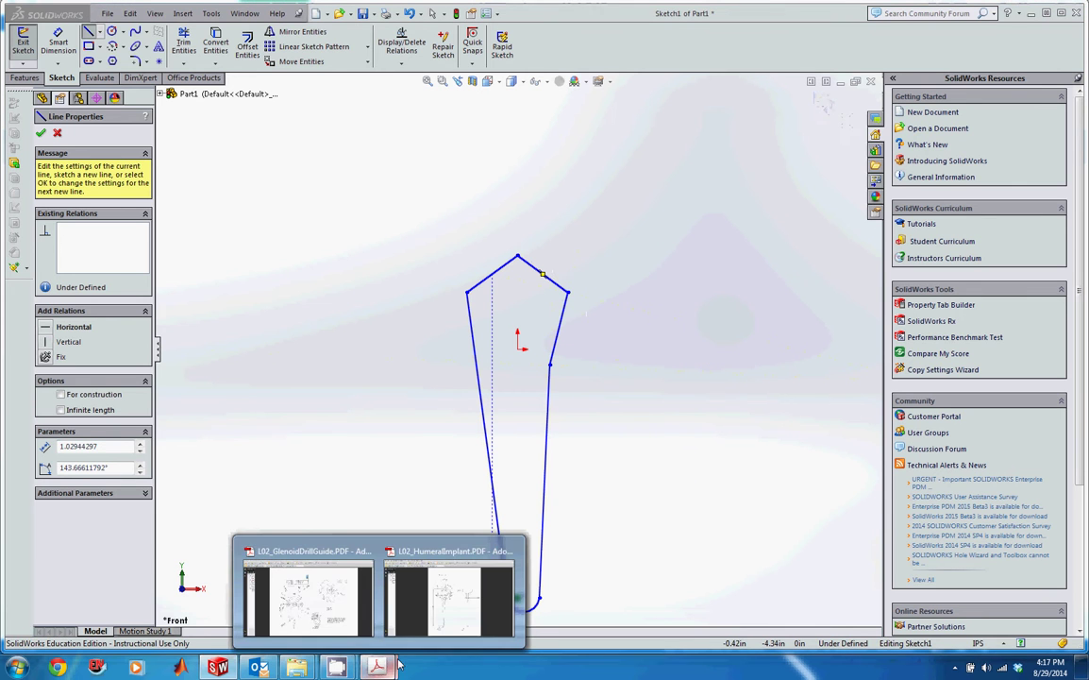
left_click(420, 604)
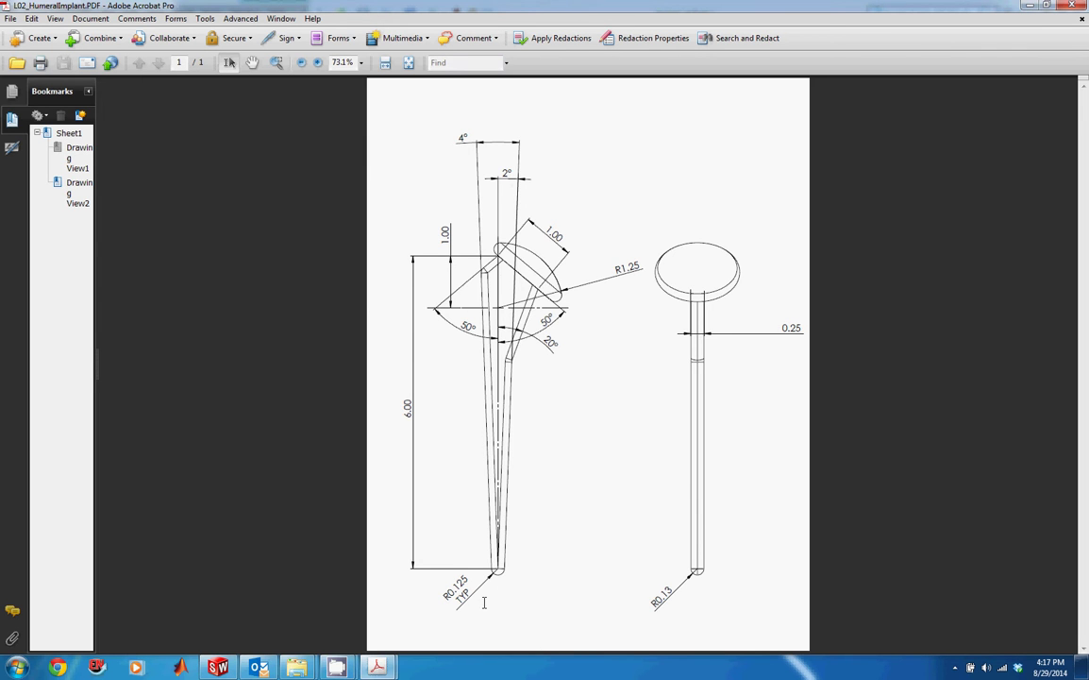
mouse_move(440, 5)
left_mouse_down()
mouse_move(382, 9)
mouse_move(746, 203)
mouse_move(911, 180)
left_mouse_up()
Draw a vertical centerline from above the top vertex down past the stem tip.
left_click(99, 31)
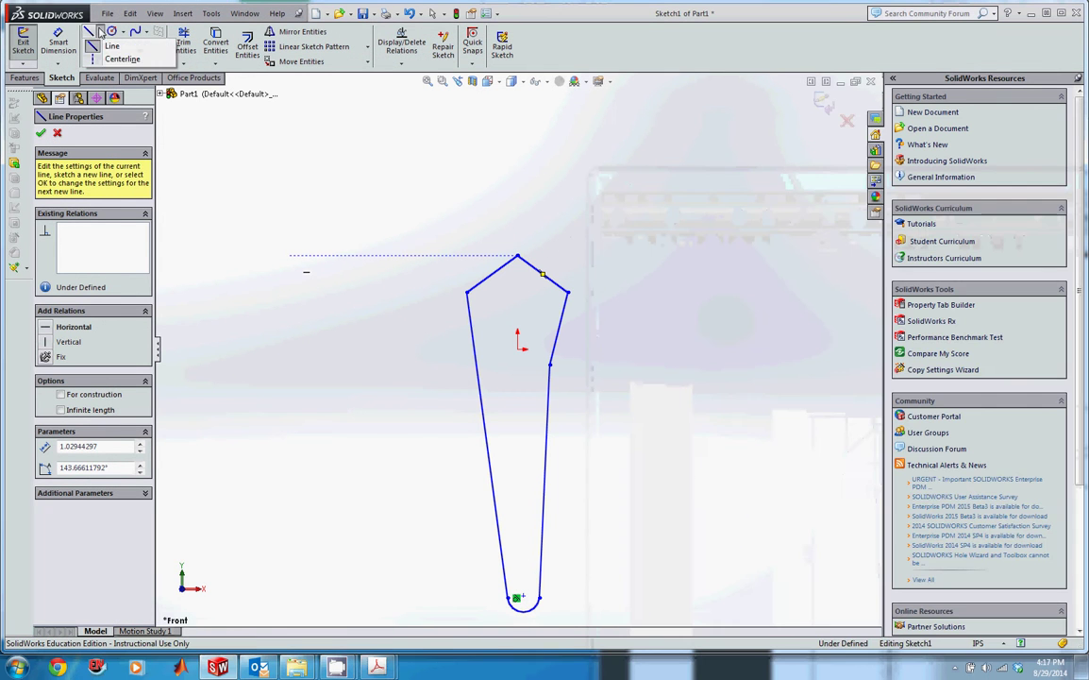
left_click(106, 41)
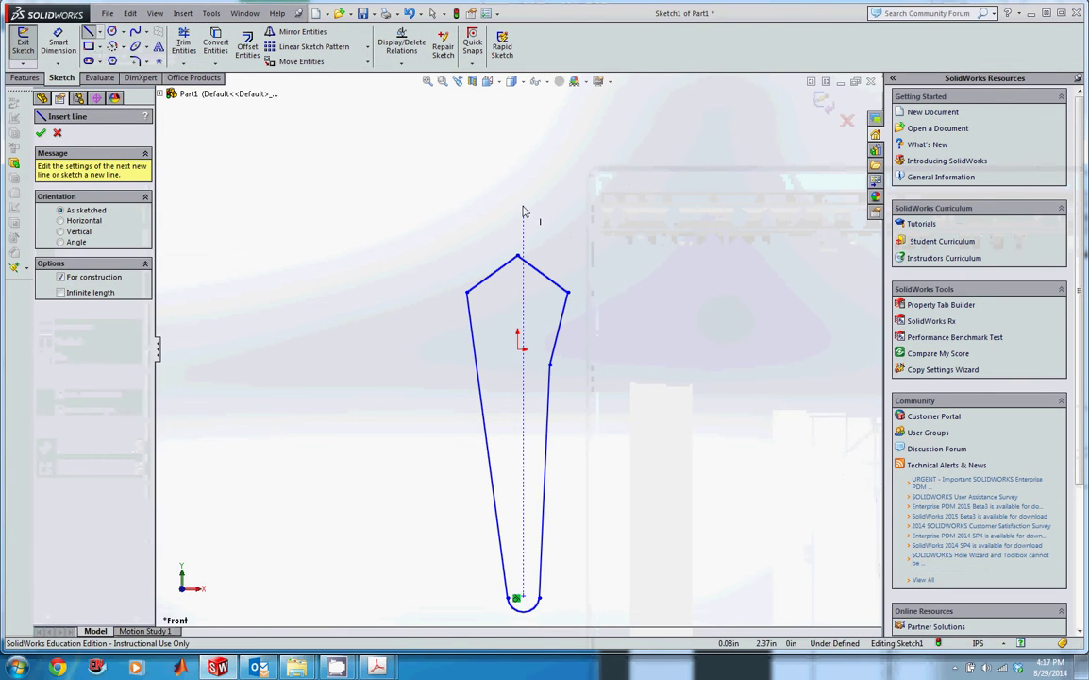
left_click(517, 255)
double_click(517, 171)
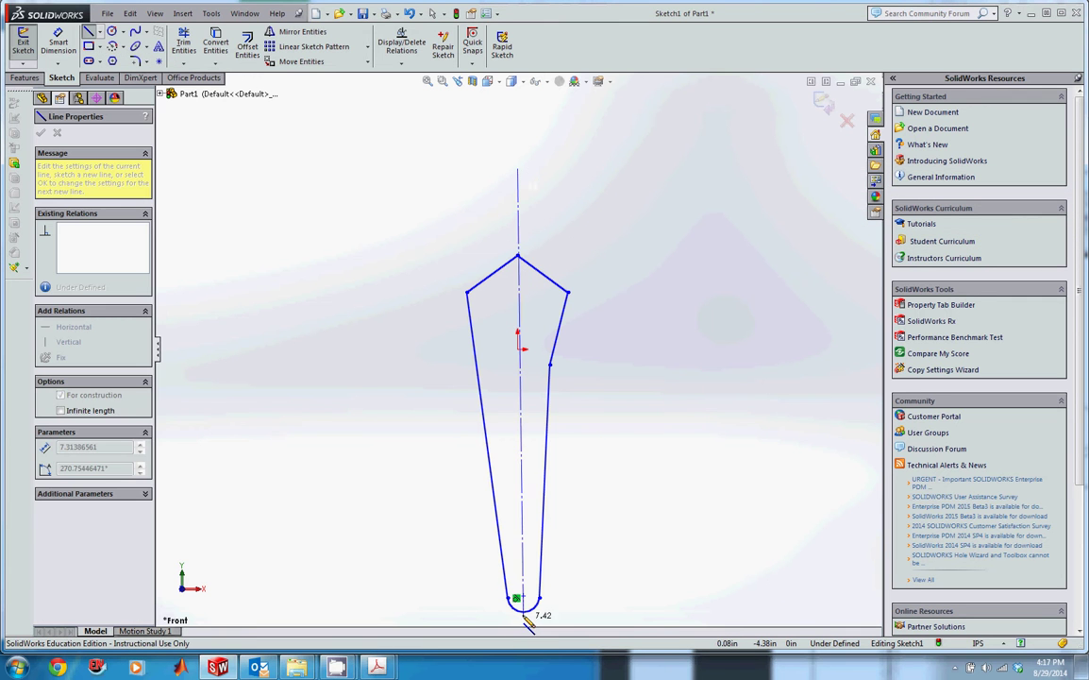
scroll(523, 624, "down", 3)
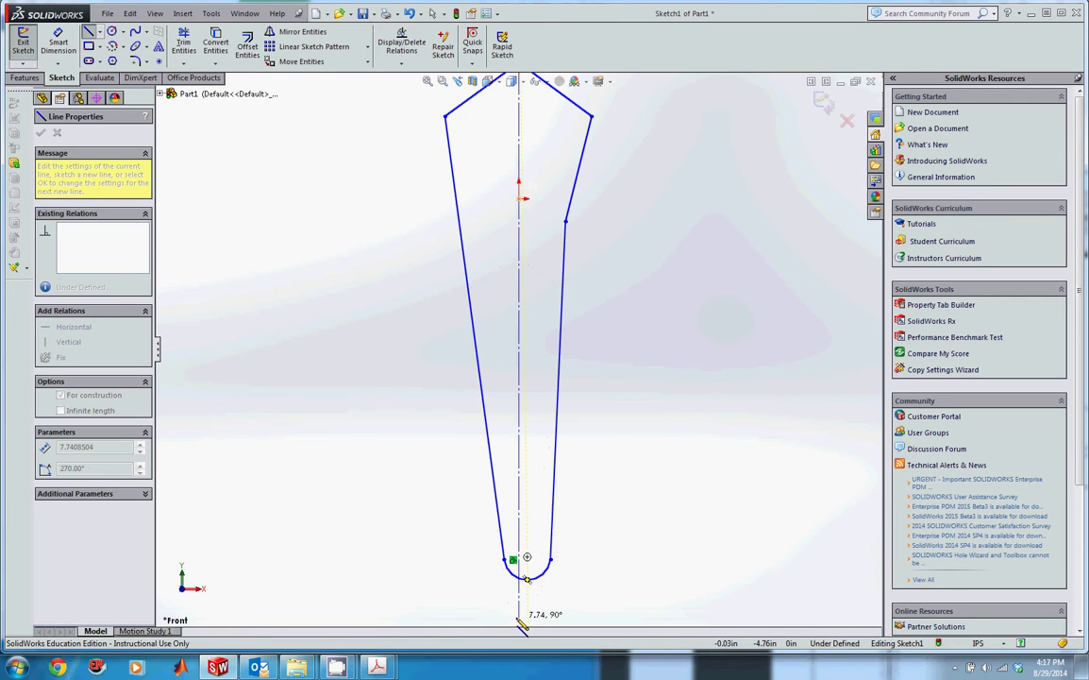
scroll(523, 625, "up", 2)
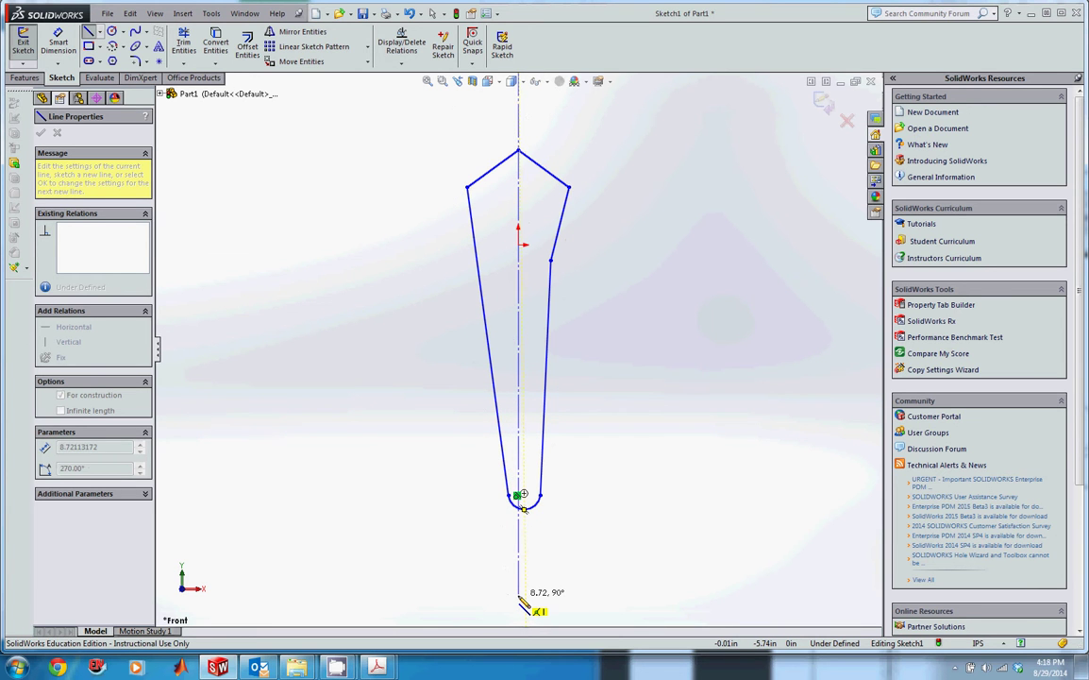
left_click(521, 596)
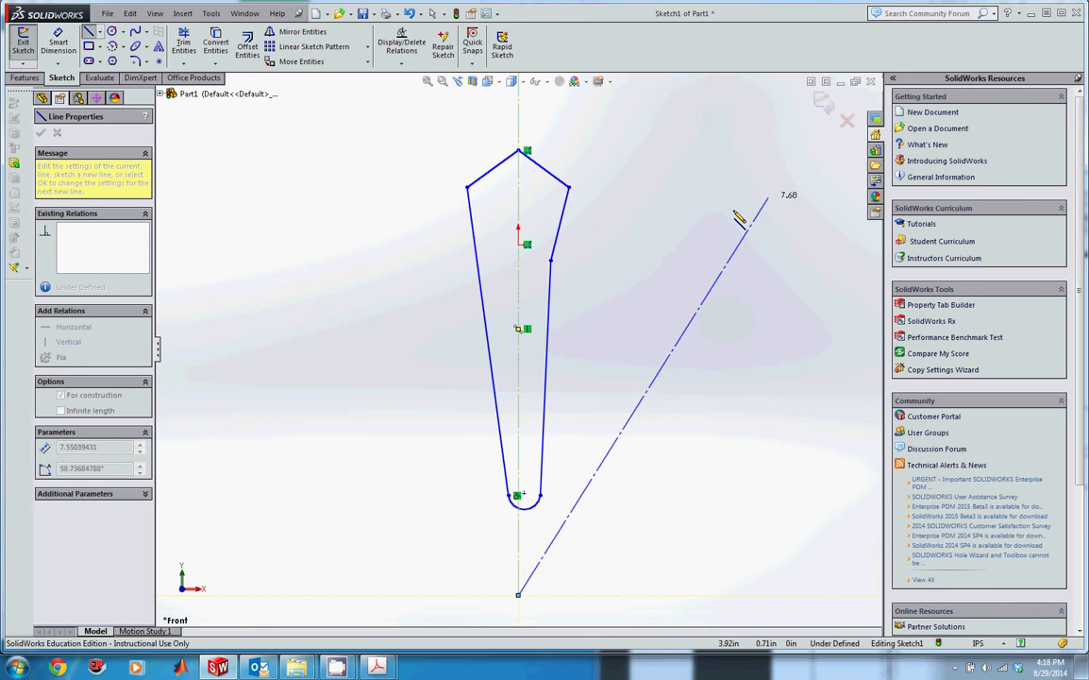
key("Escape")
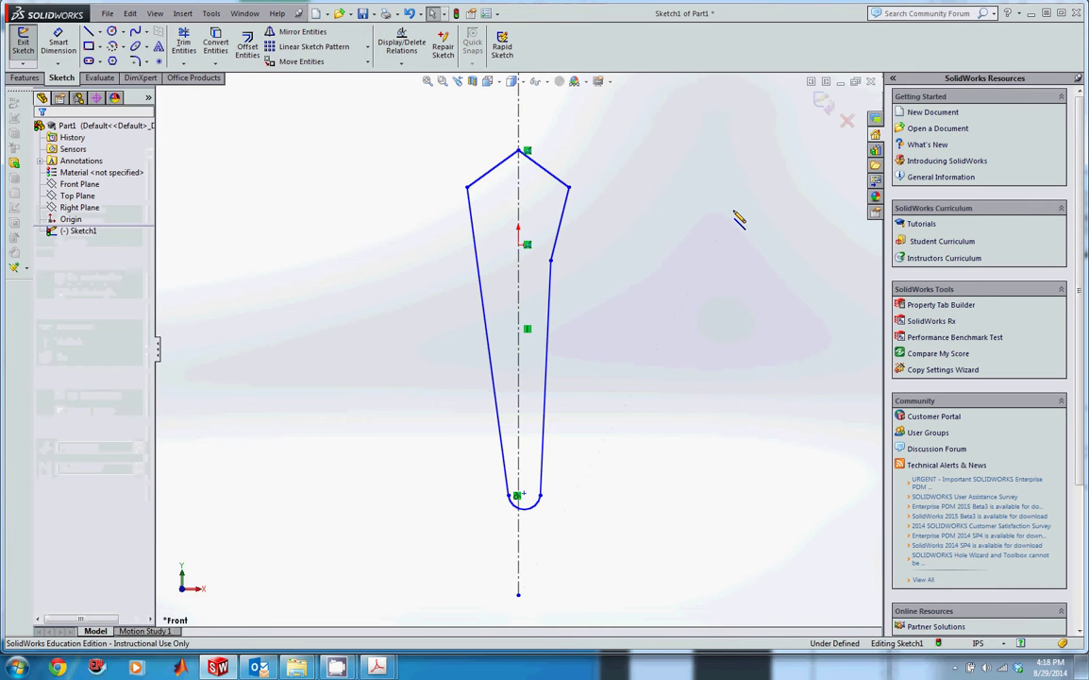
Draw a horizontal centerline across the upper stem, then switch to the implant drawing.
left_click(99, 31)
key("Return")
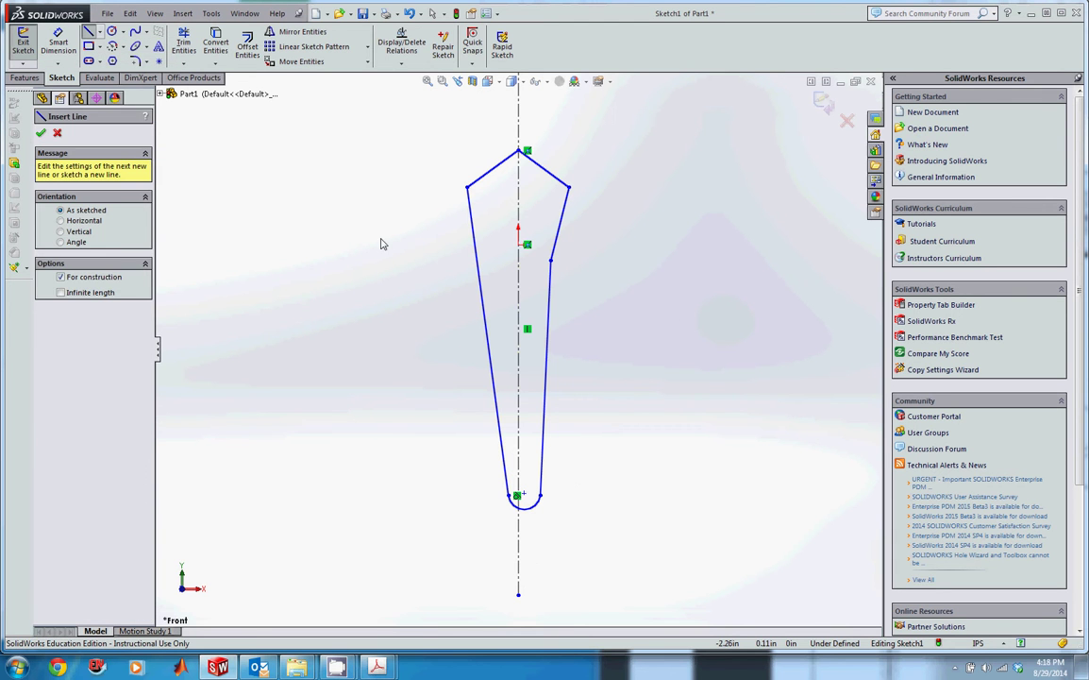
left_click(380, 246)
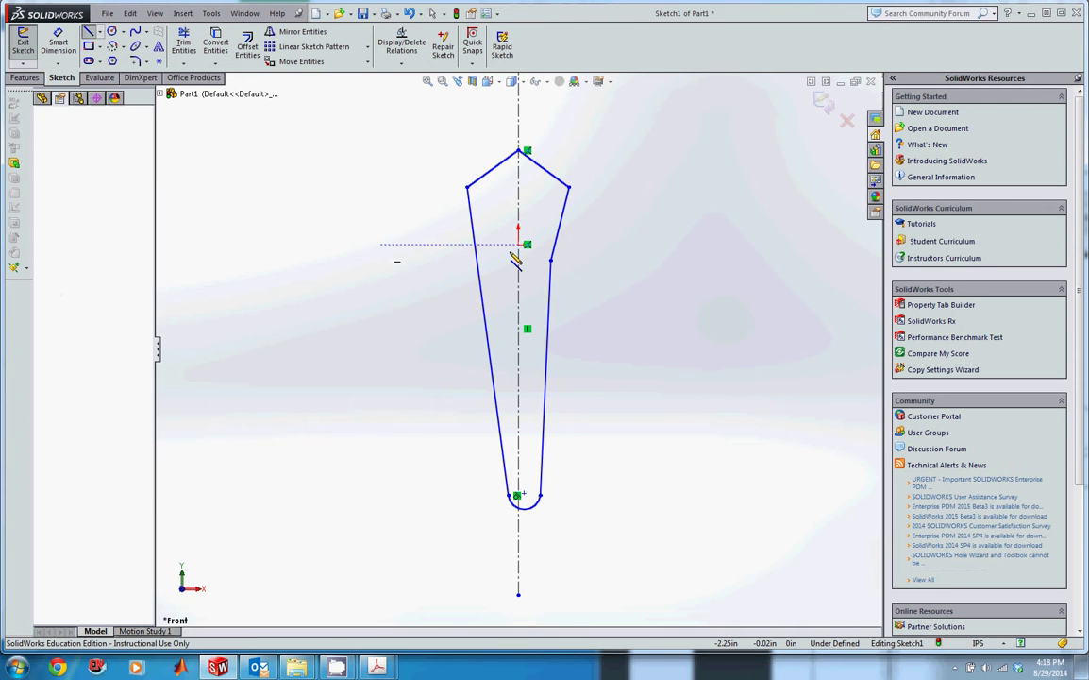
left_click(666, 245)
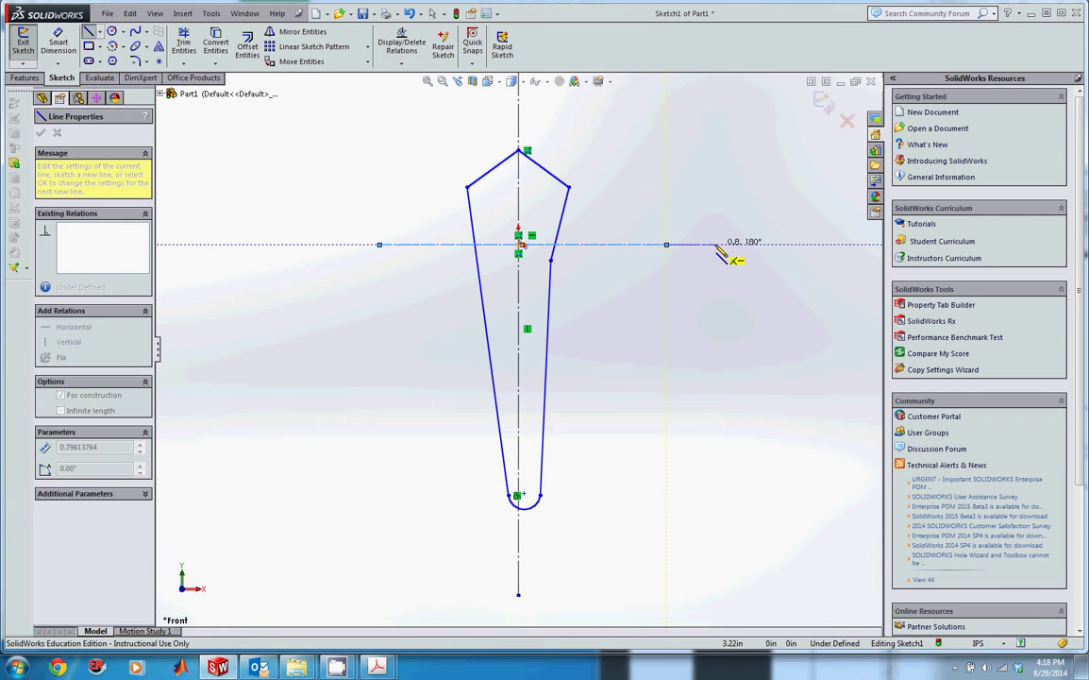
key("Escape")
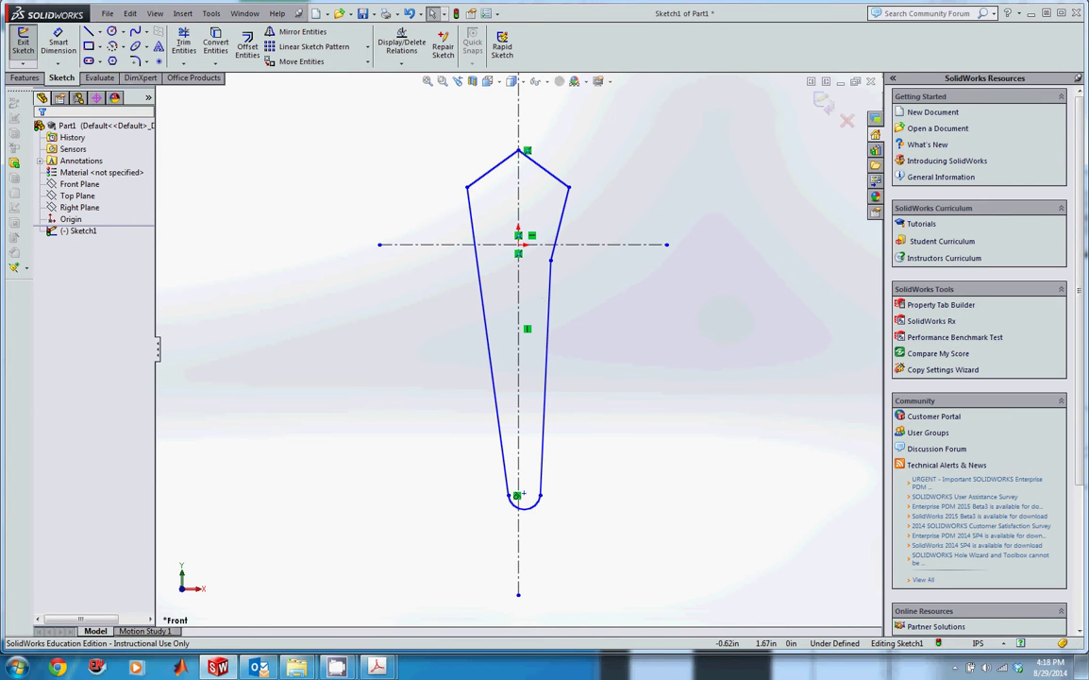
key("alt+Tab")
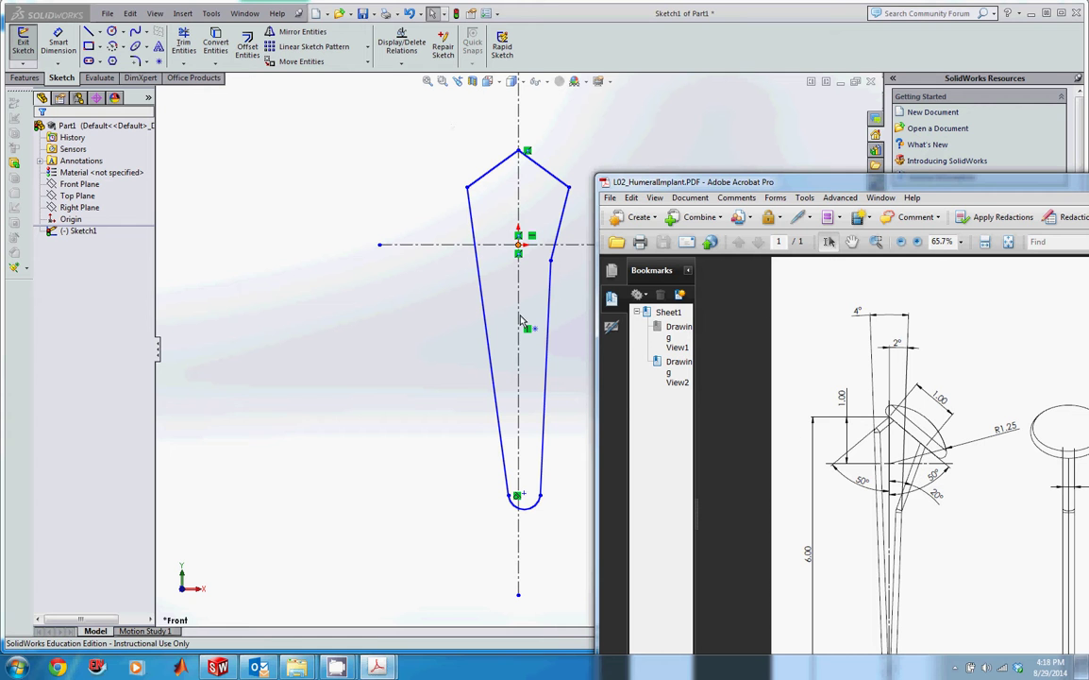
Dimension the upper-left and upper-right slanted lines at 50° each to the centerline.
left_click(57, 43)
left_click(485, 177)
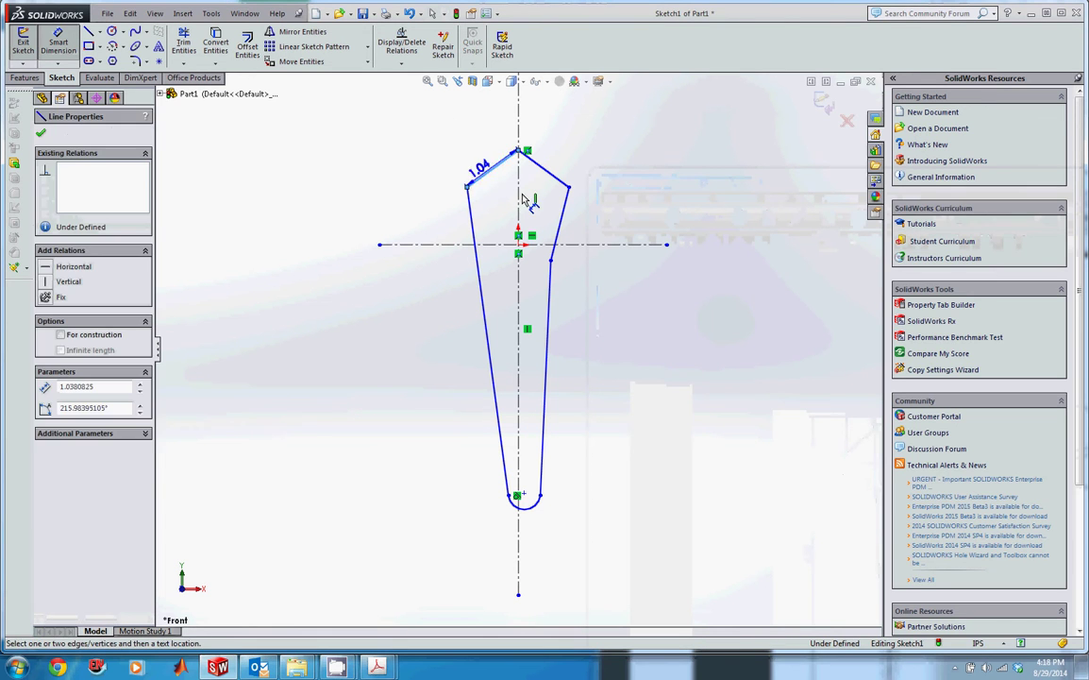
left_click(518, 183)
left_click(433, 291)
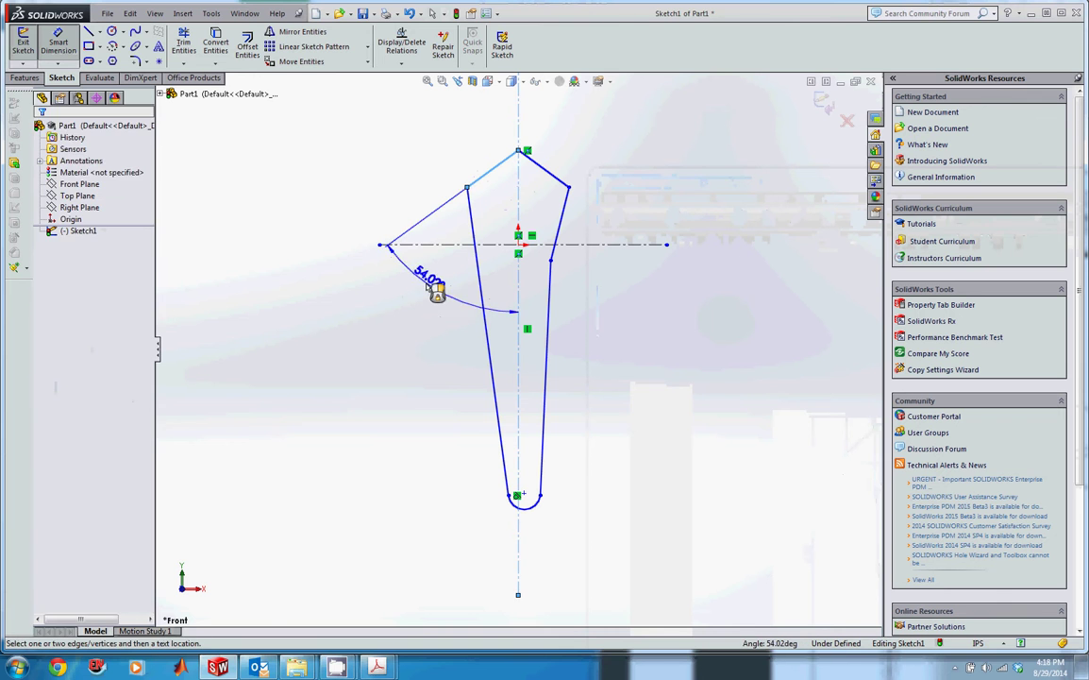
type("50")
key("Return")
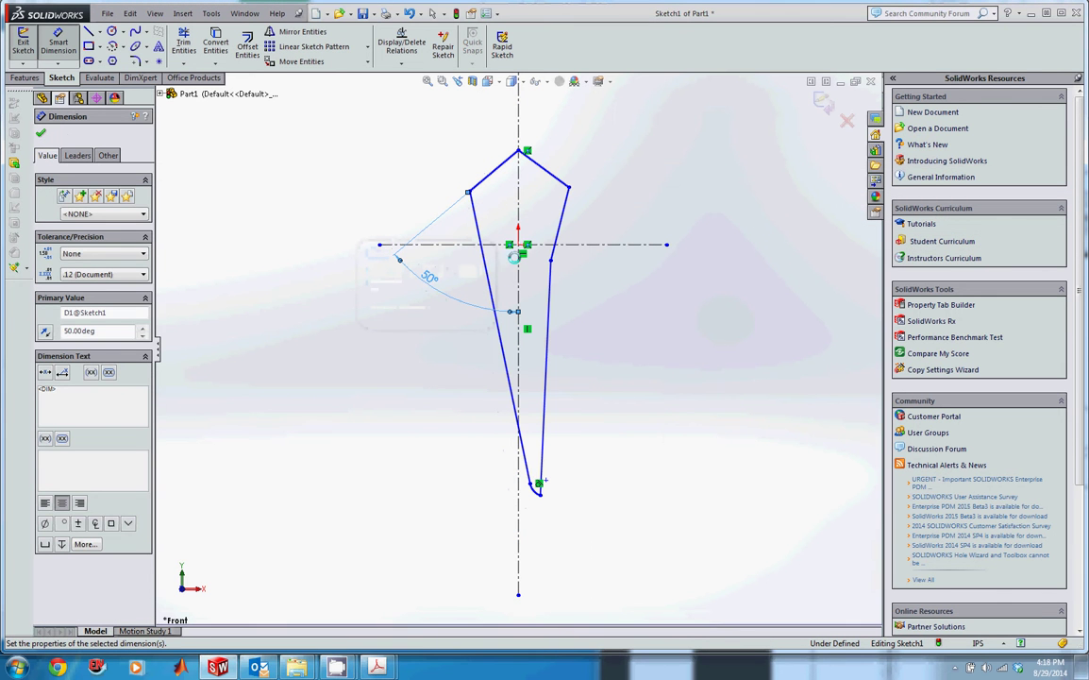
left_click(543, 168)
left_click(518, 189)
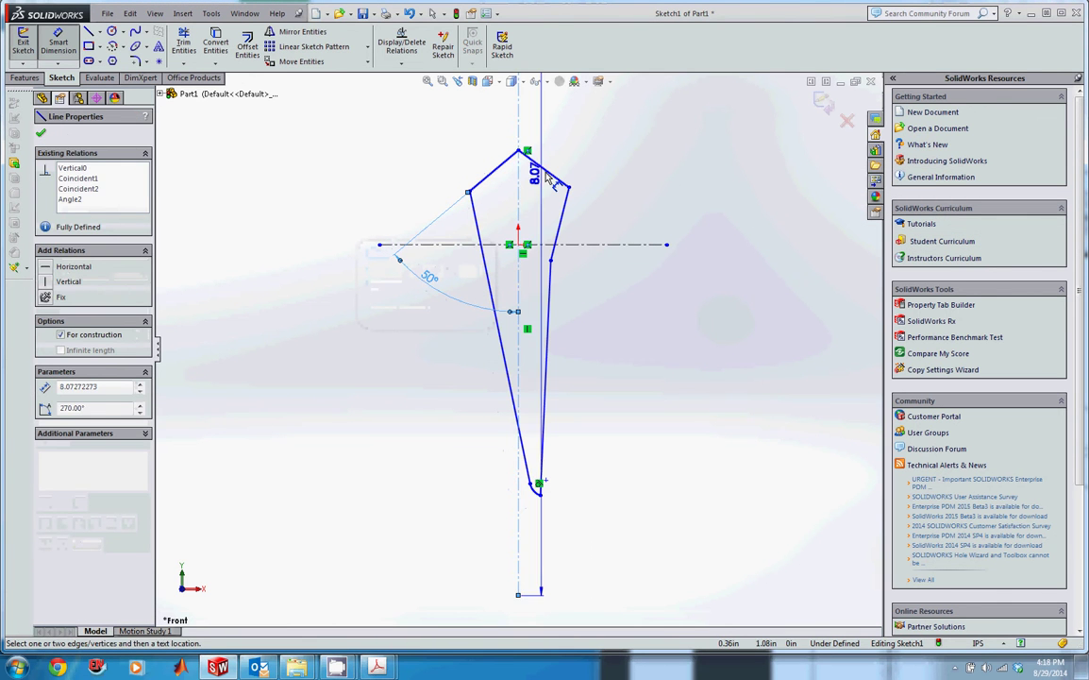
left_click(615, 269)
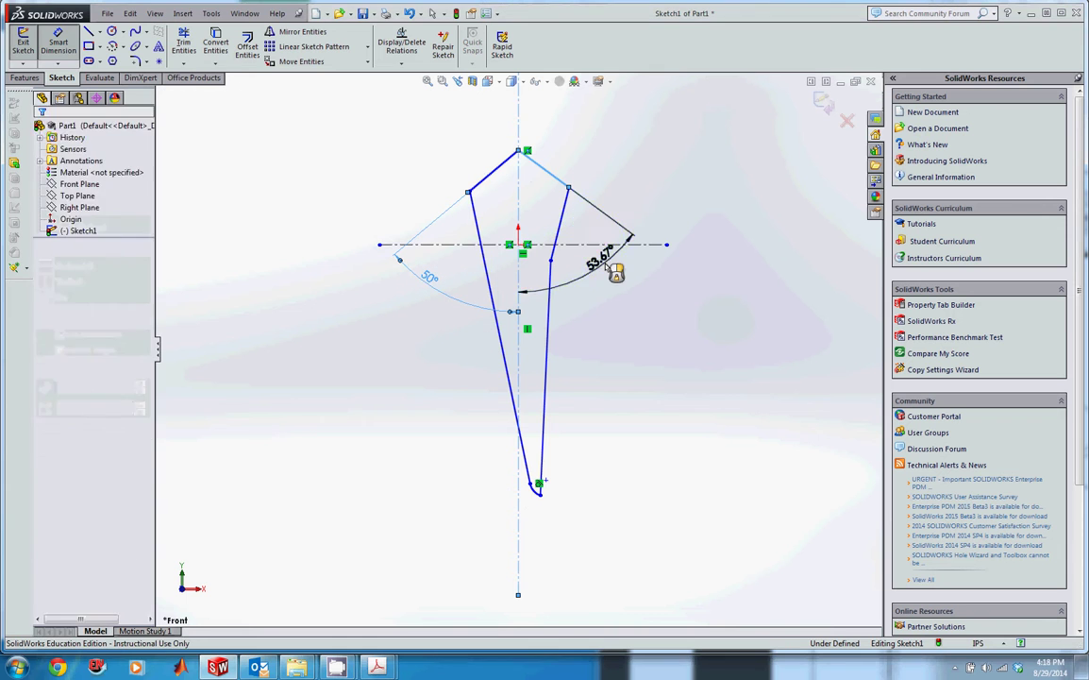
type("50")
key("Return")
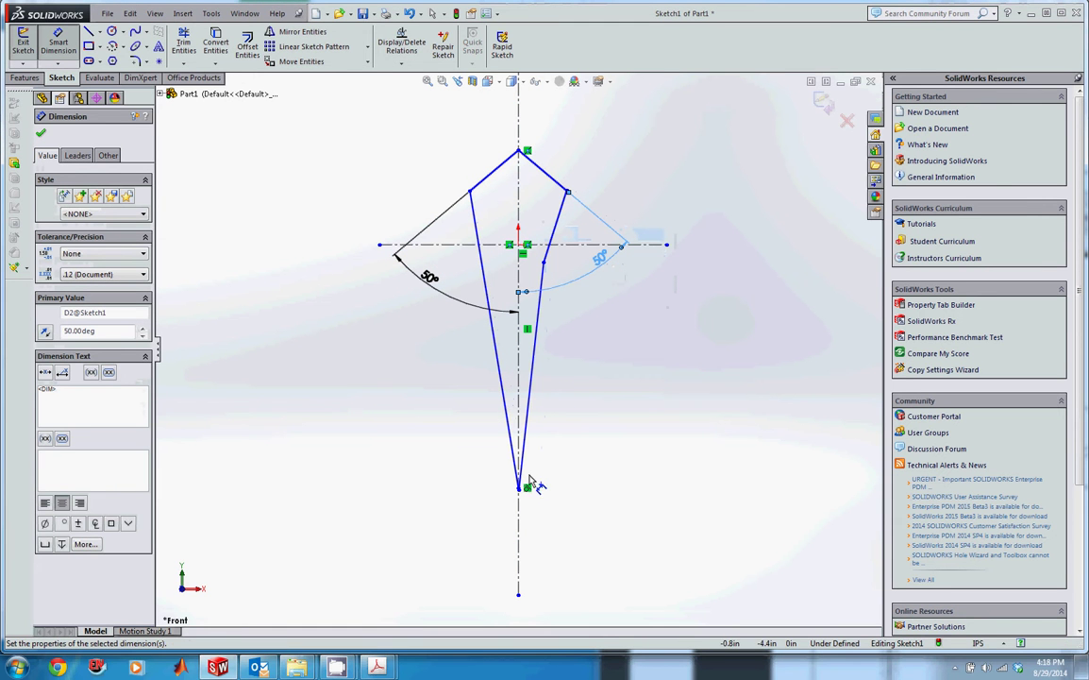
scroll(519, 492, "down", 2)
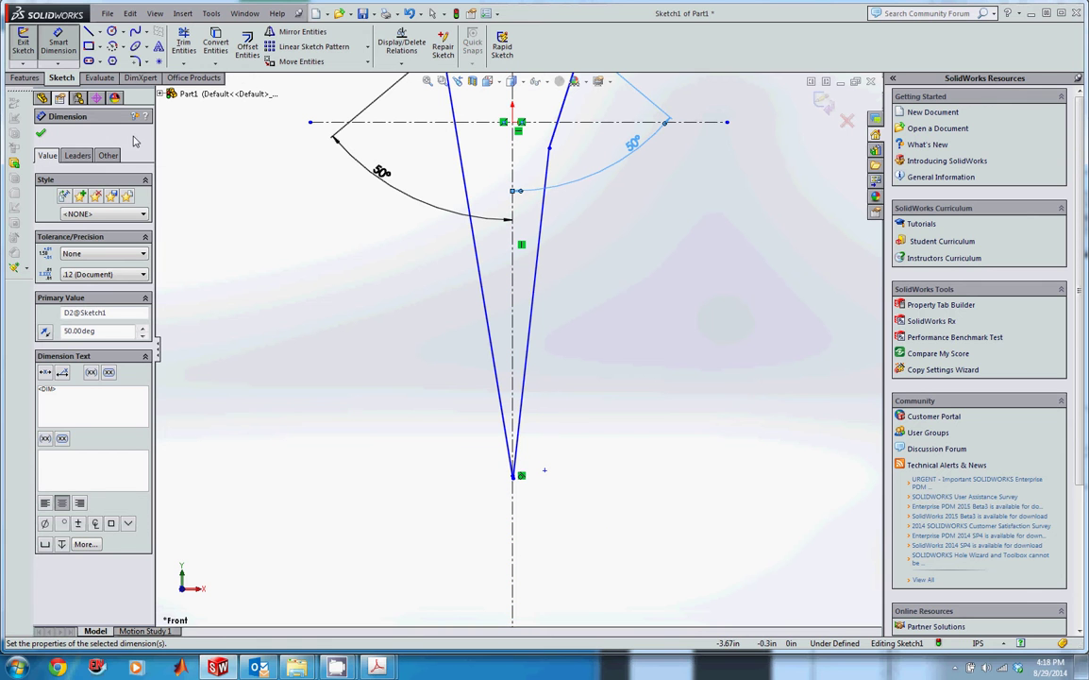
key("Escape")
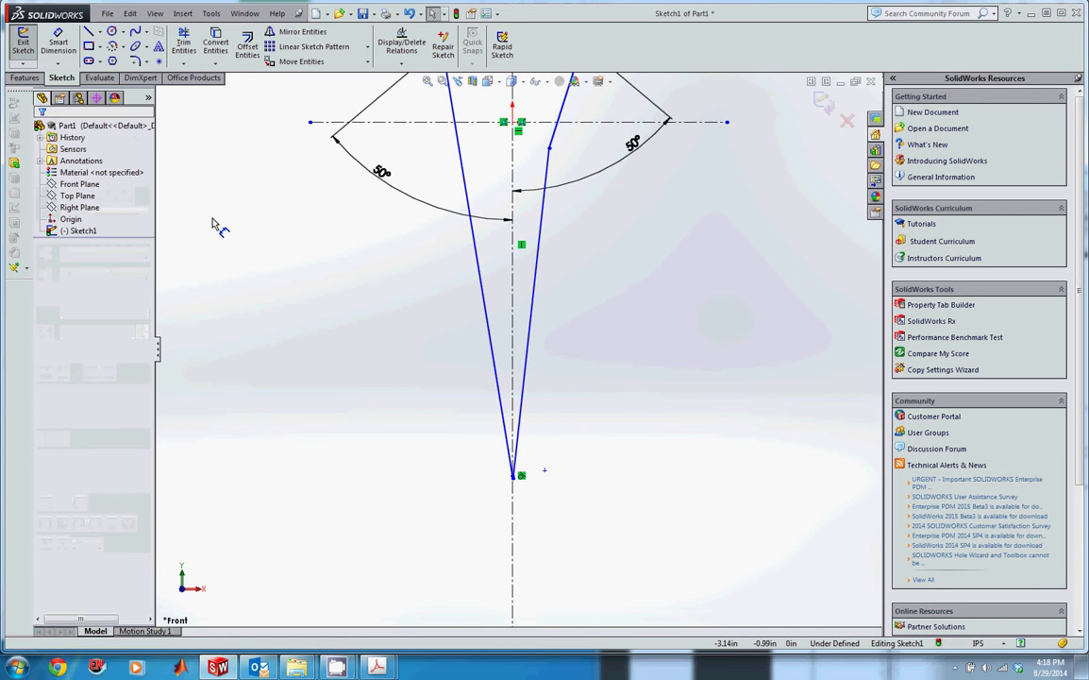
Drag the tip back into an arc and make its centre coincident with the centerline.
left_click(513, 475)
mouse_move(512, 475)
left_mouse_down()
mouse_move(491, 477)
mouse_move(535, 481)
left_mouse_up()
left_click(401, 63)
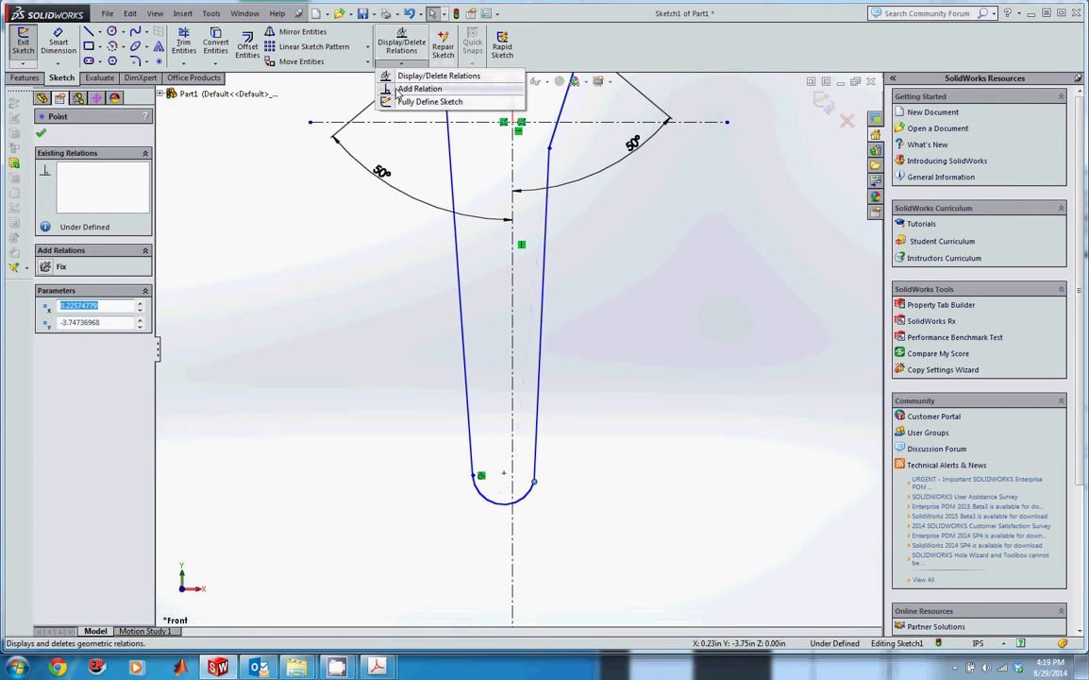
left_click(405, 88)
left_click(504, 473)
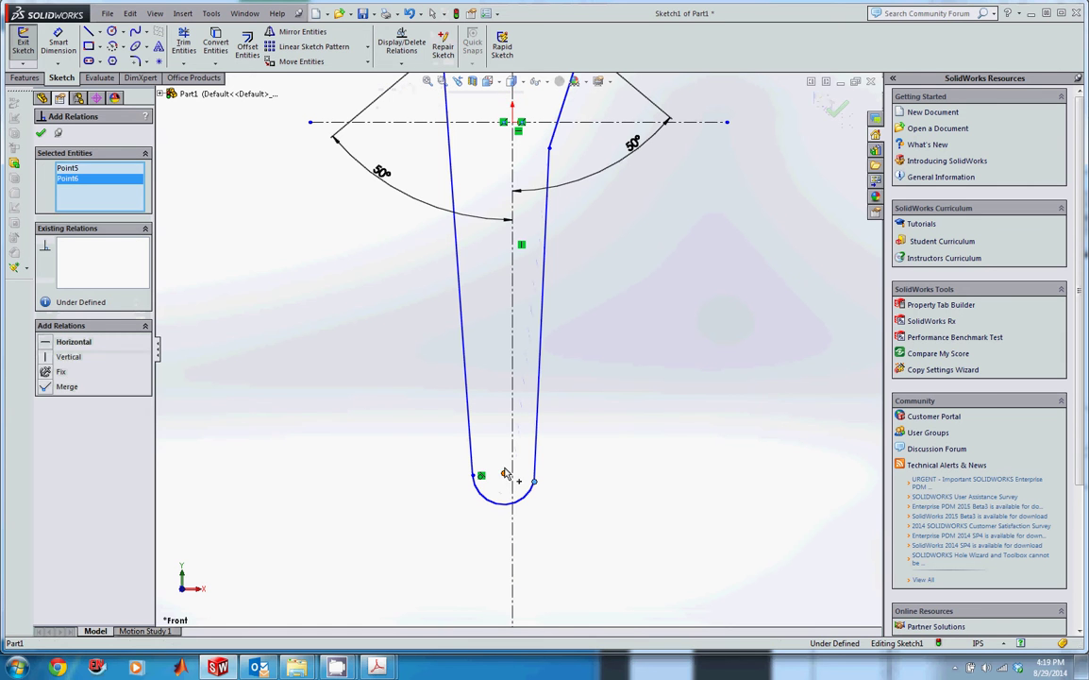
left_click(513, 449)
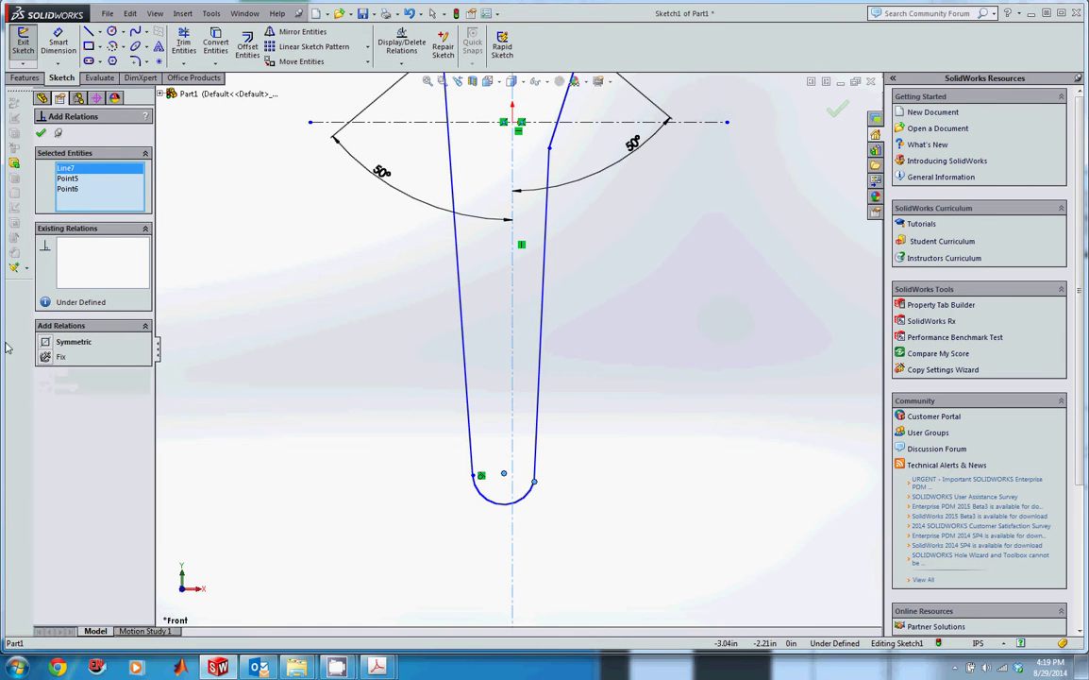
left_click(68, 190)
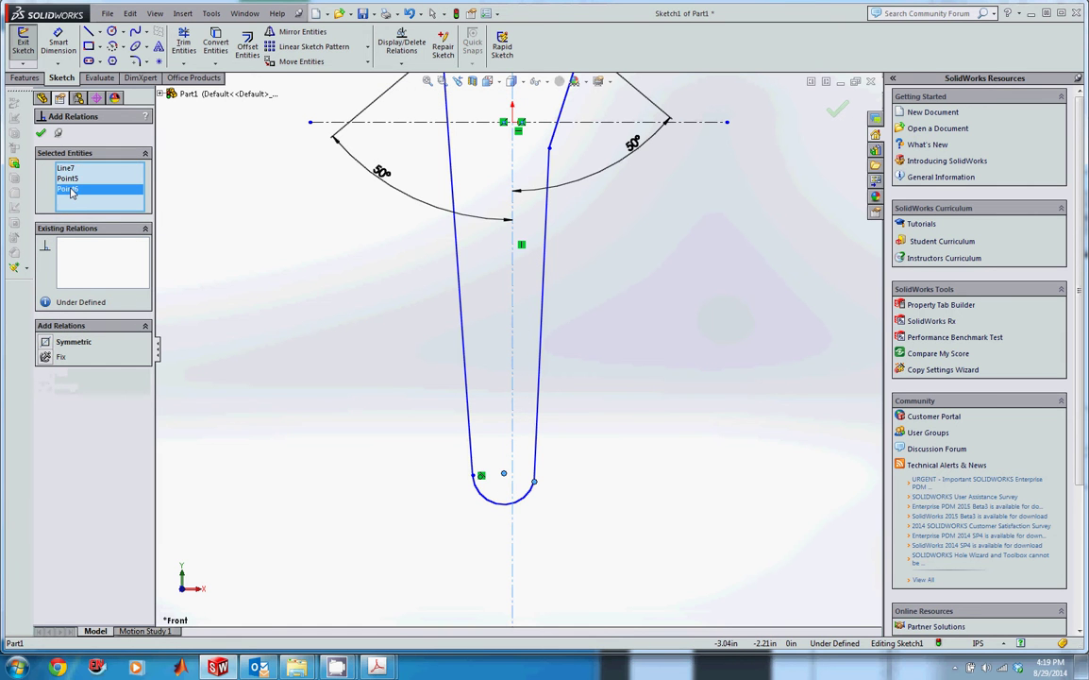
key("Delete")
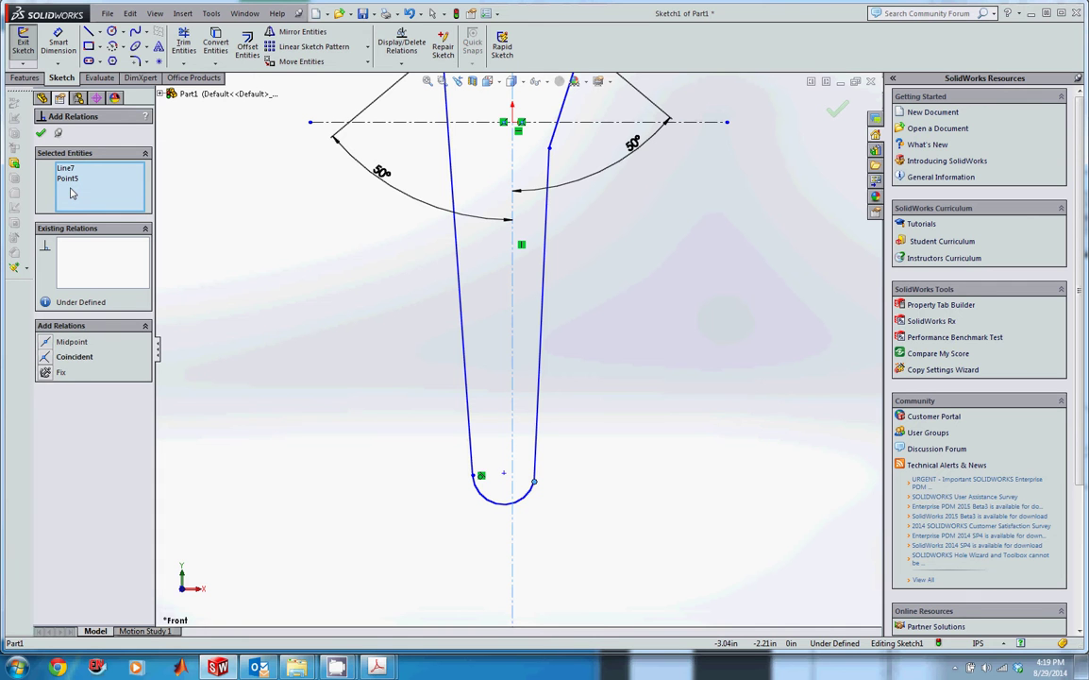
left_click(76, 179)
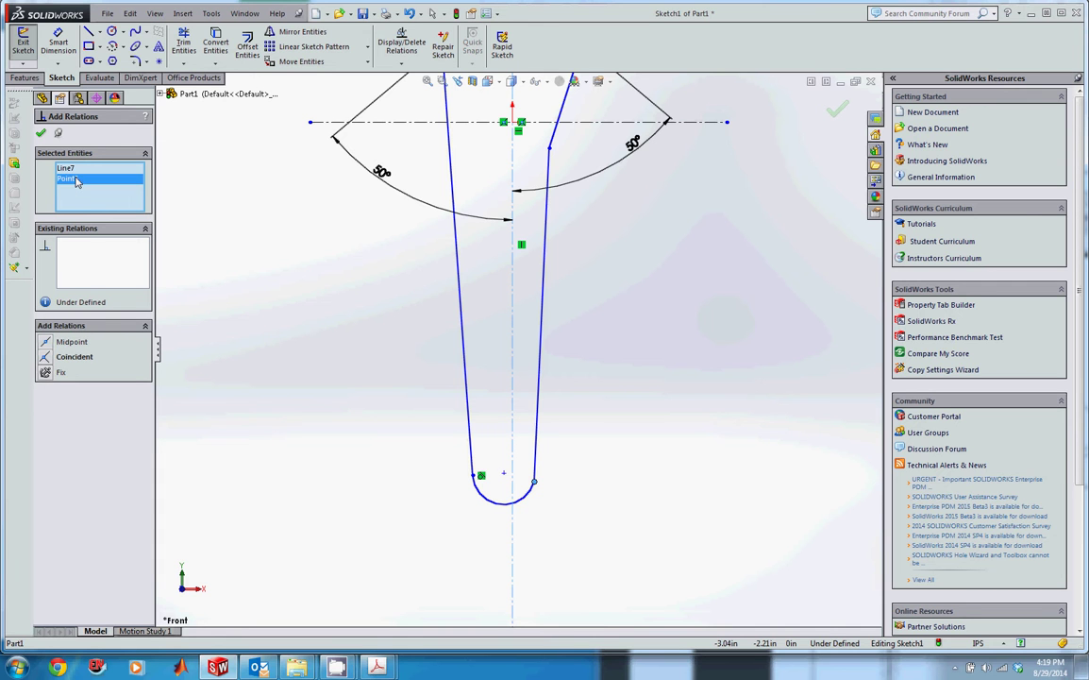
key("Delete")
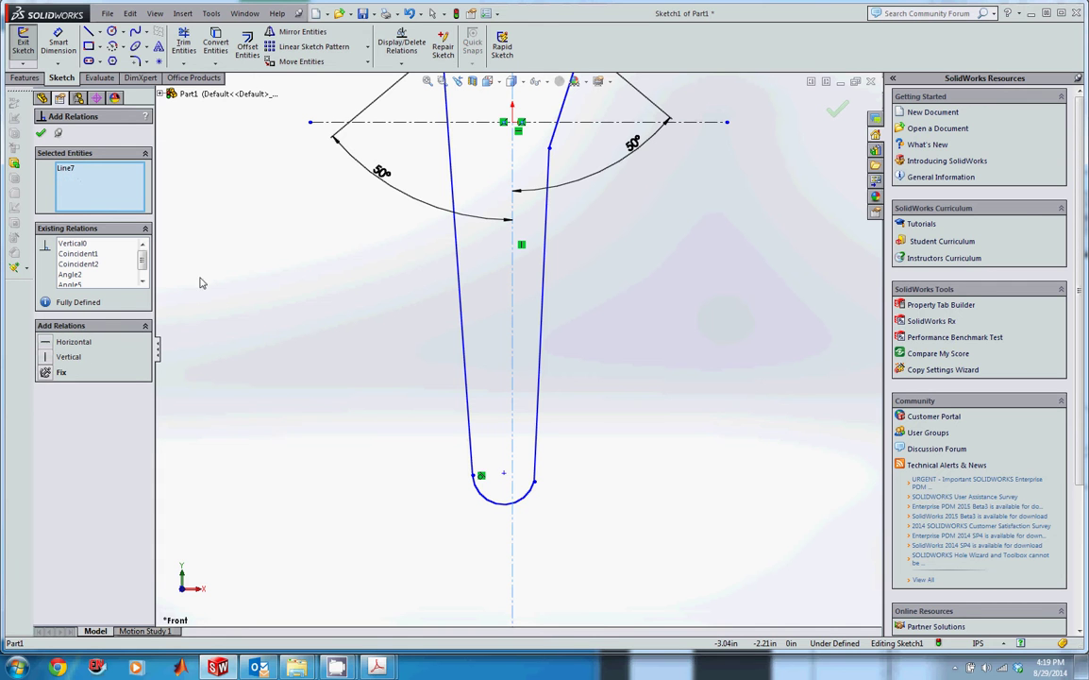
left_click(504, 473)
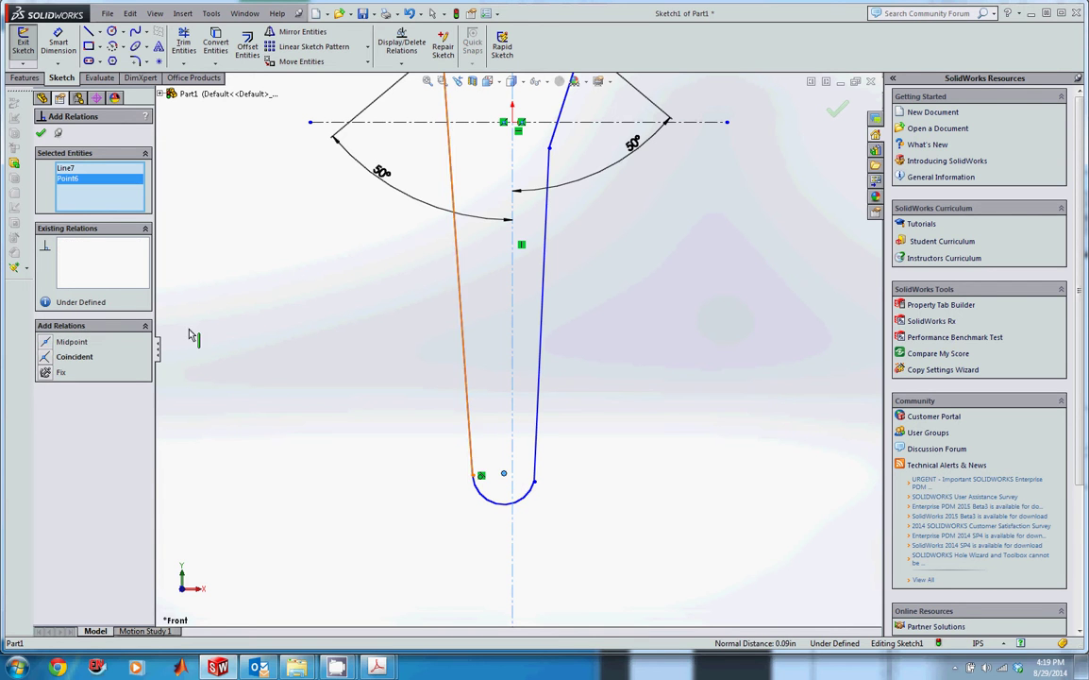
left_click(44, 358)
key("f")
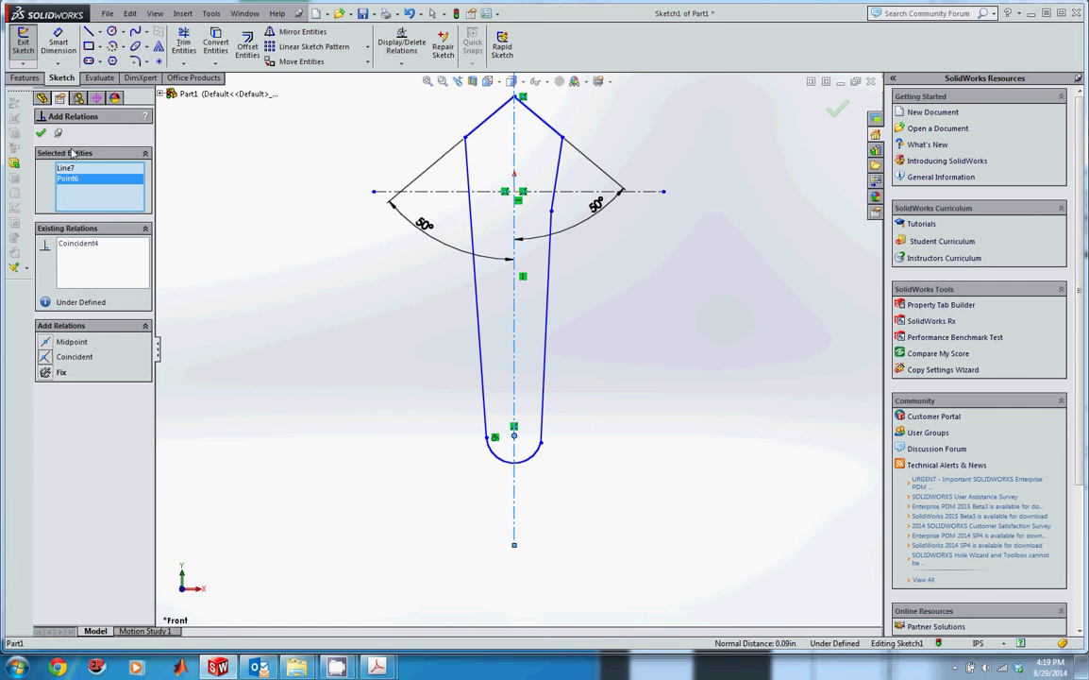
Make the right side line tangent to the bottom arc.
left_click(517, 442)
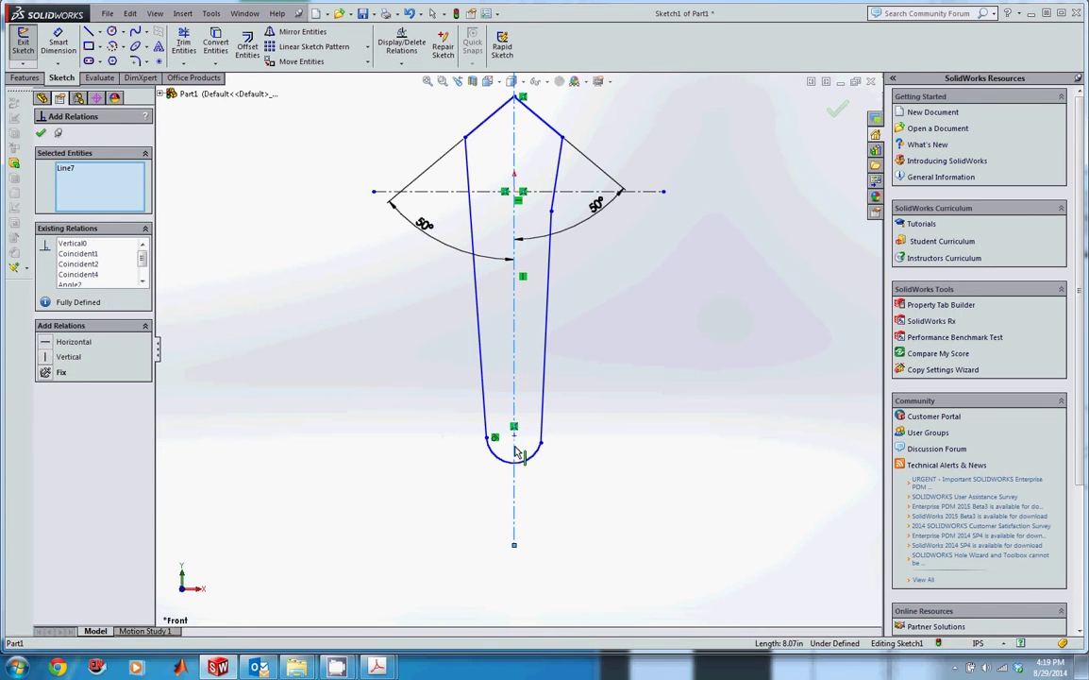
left_click(518, 455)
left_click(536, 455)
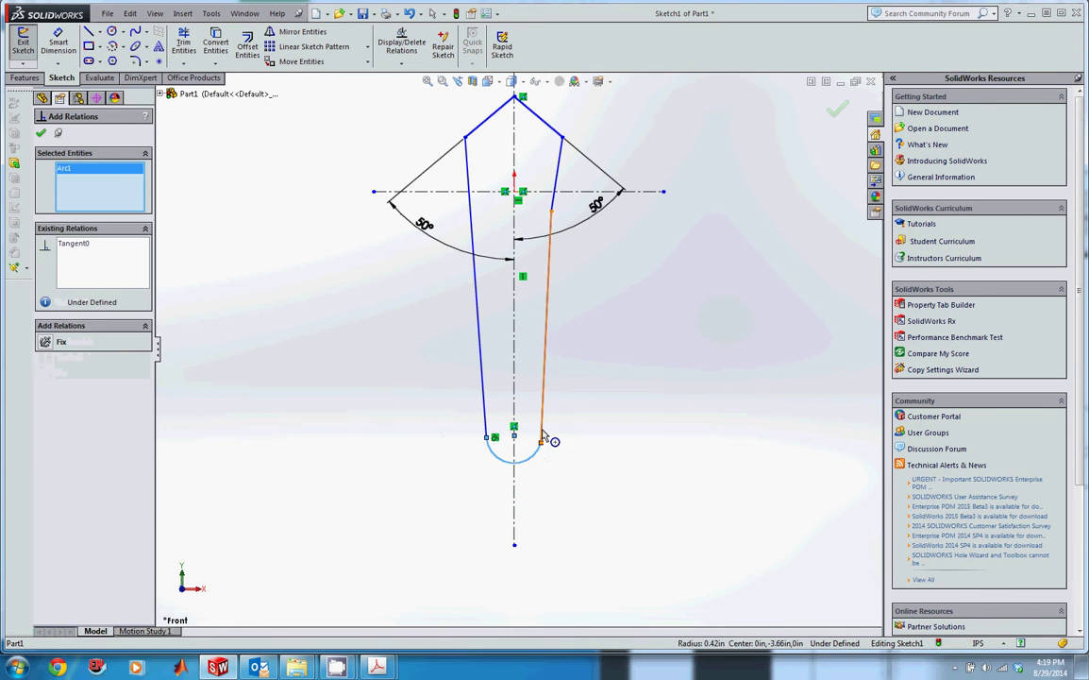
left_click(543, 435)
left_click(45, 342)
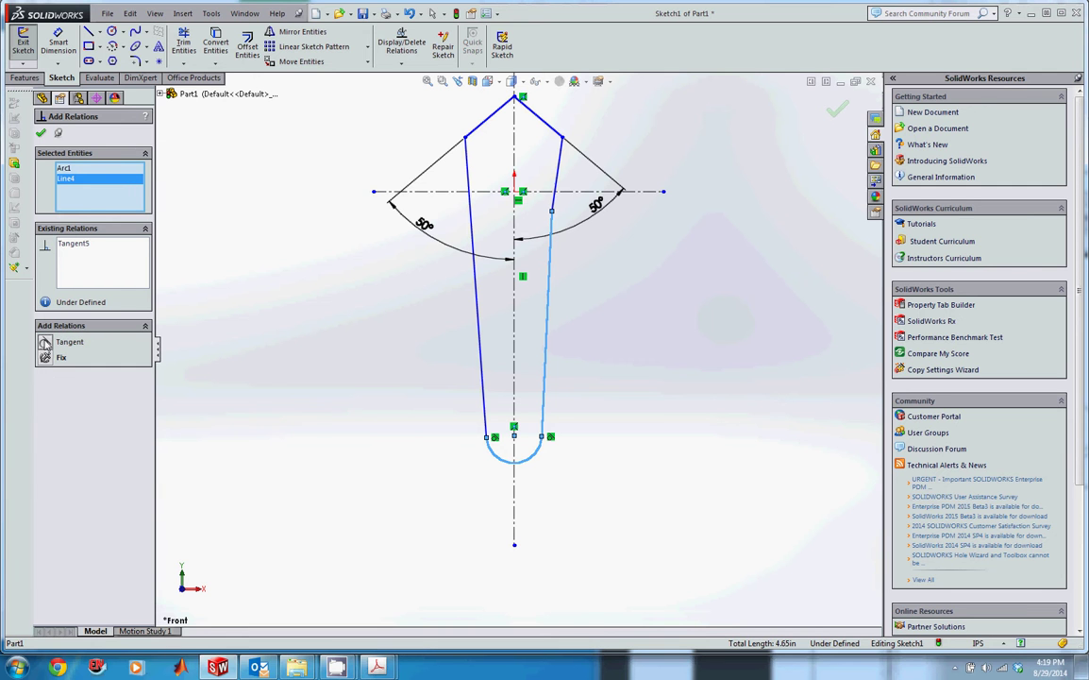
left_click(41, 133)
Reposition the implant drawing window to see the whole drawing, then return to the sketch.
key("alt+Tab")
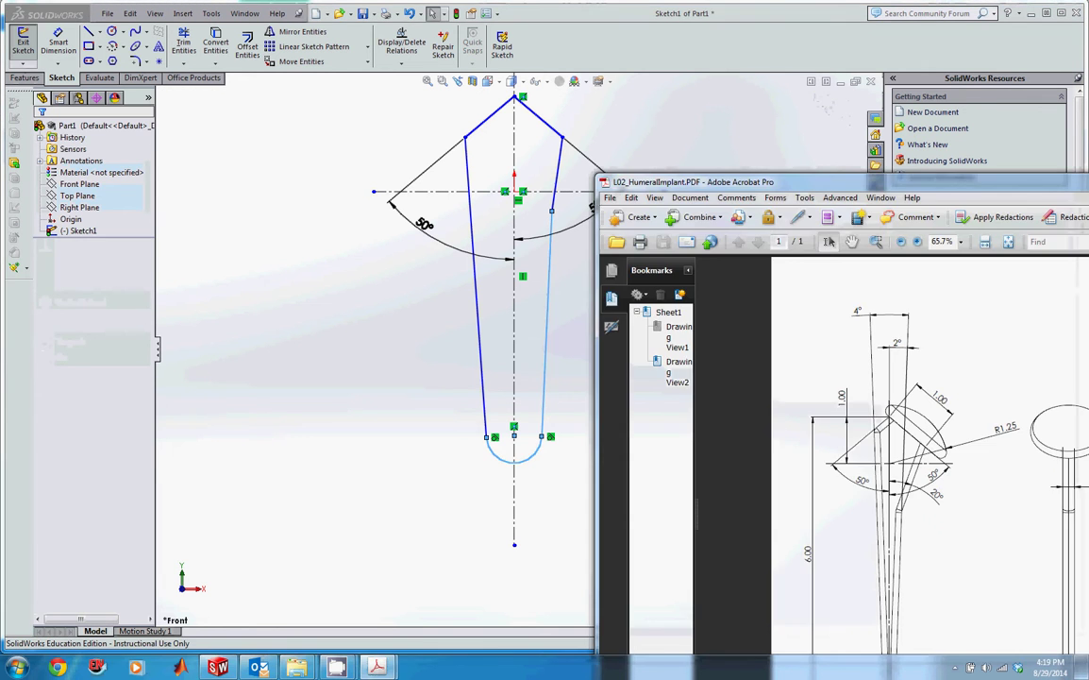
left_click_drag(1039, 179, 913, 28)
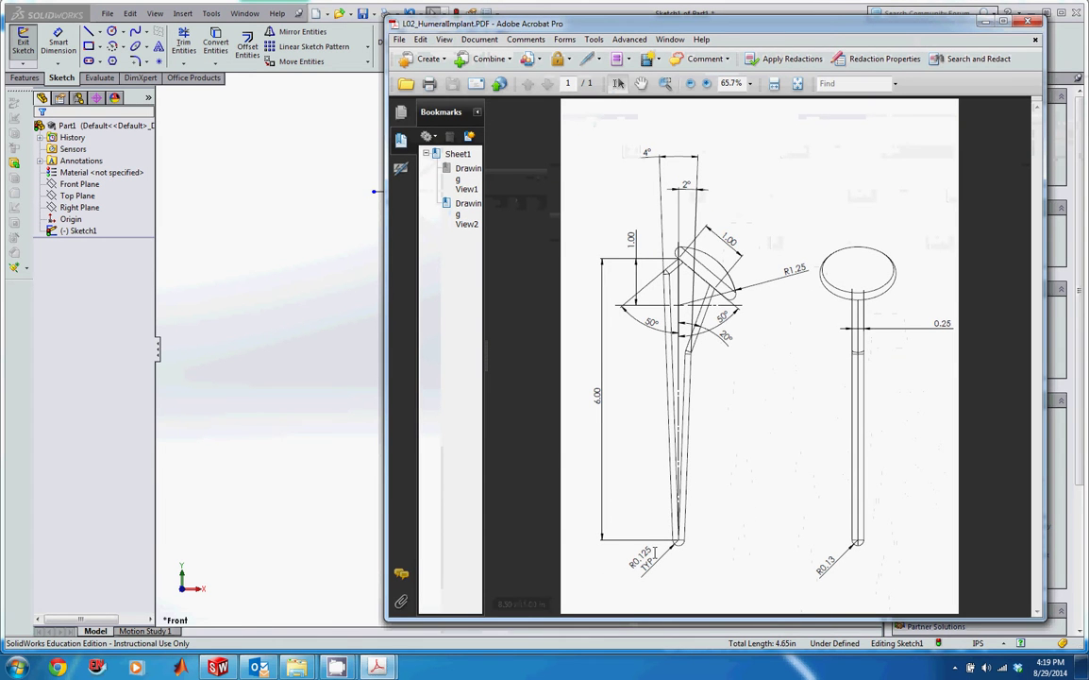
left_click(276, 434)
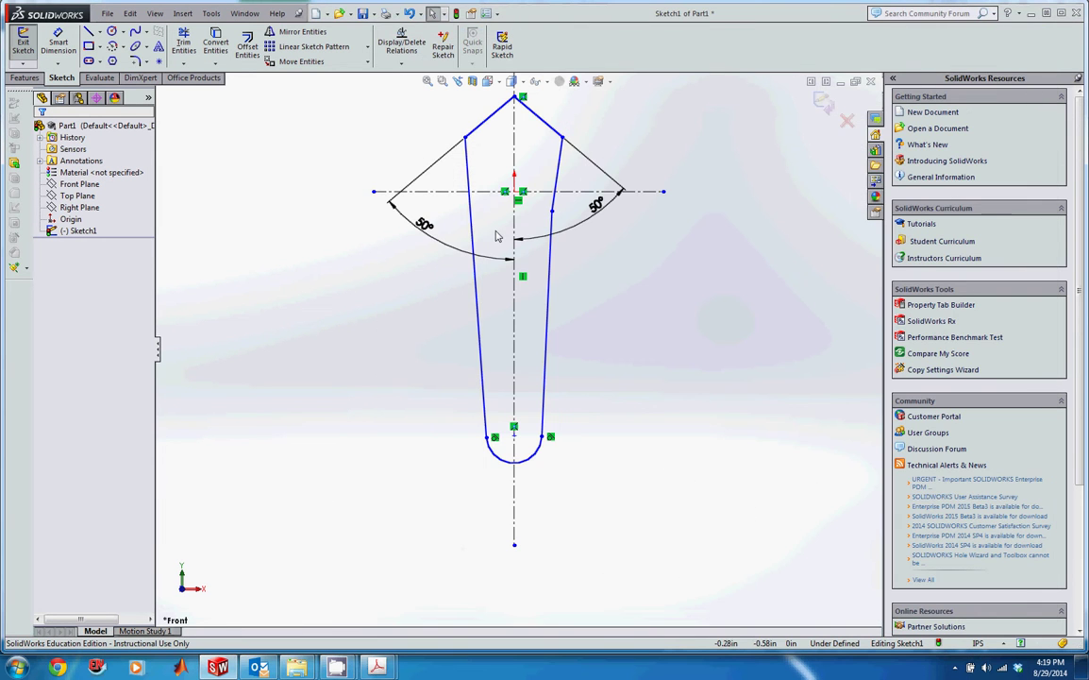
Dimension the bottom tip arc with a 0.125 in radius.
left_click(57, 43)
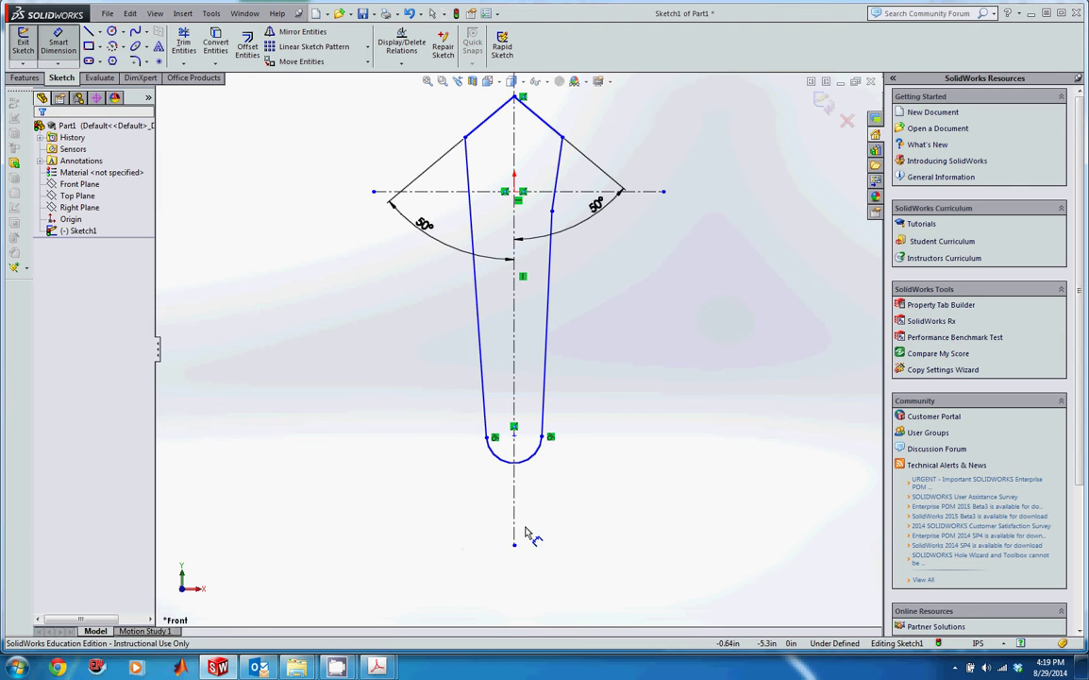
left_click(540, 463)
left_click(585, 495)
type(".125")
key("Return")
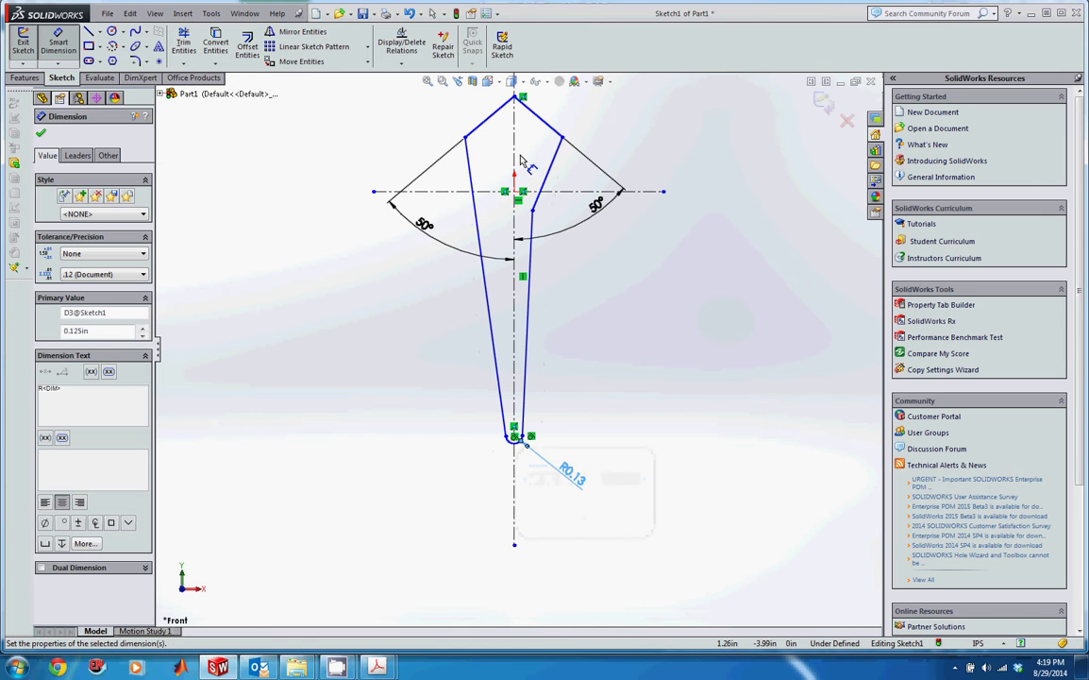
Move the implant drawing window to the right to reveal the sketch.
mouse_move(377, 666)
left_click(463, 523)
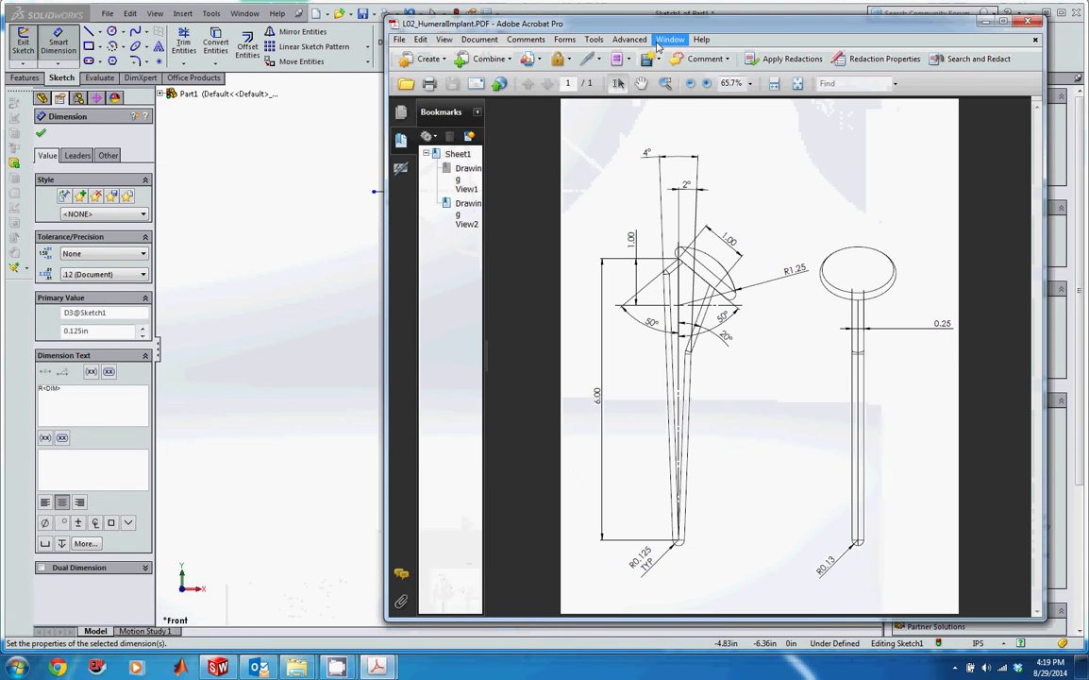
mouse_move(664, 30)
left_mouse_down()
mouse_move(739, 60)
mouse_move(873, 54)
left_mouse_up()
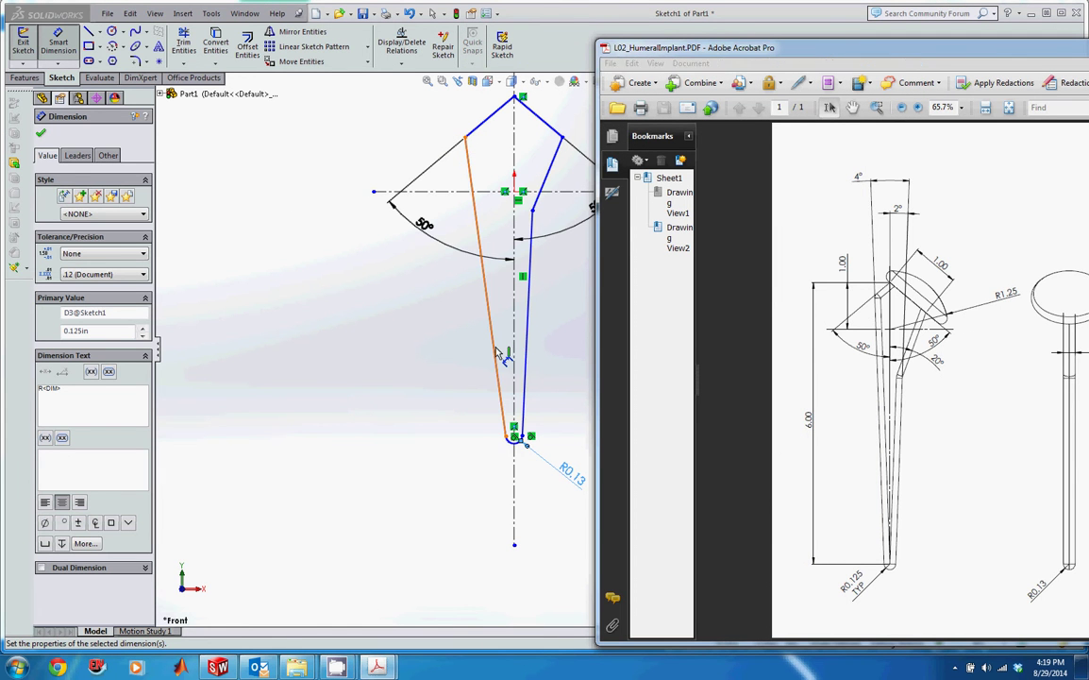
Set a 4° angle between the stem's left and right side lines.
left_click(486, 293)
left_click(527, 339)
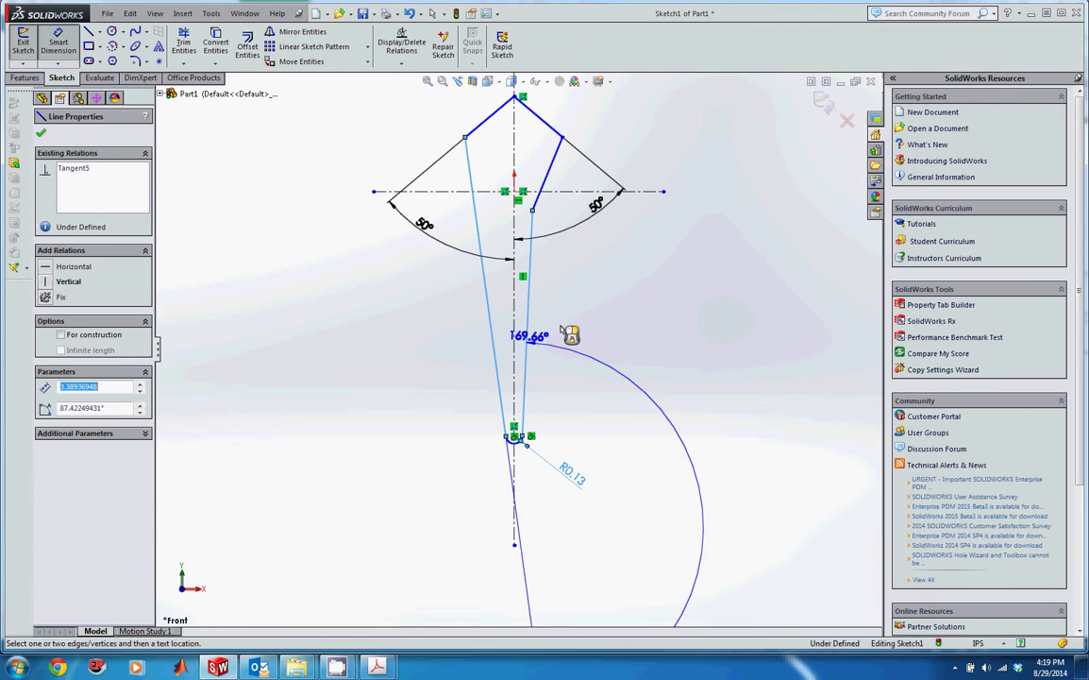
left_click(504, 321)
type("4")
key("Return")
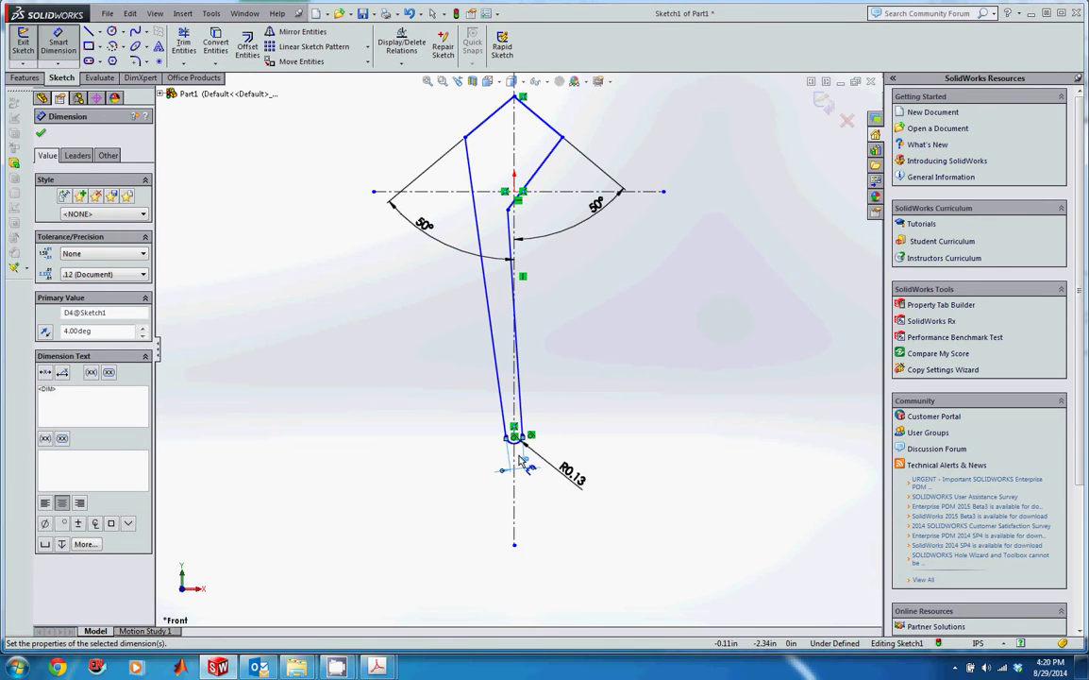
left_click(516, 382)
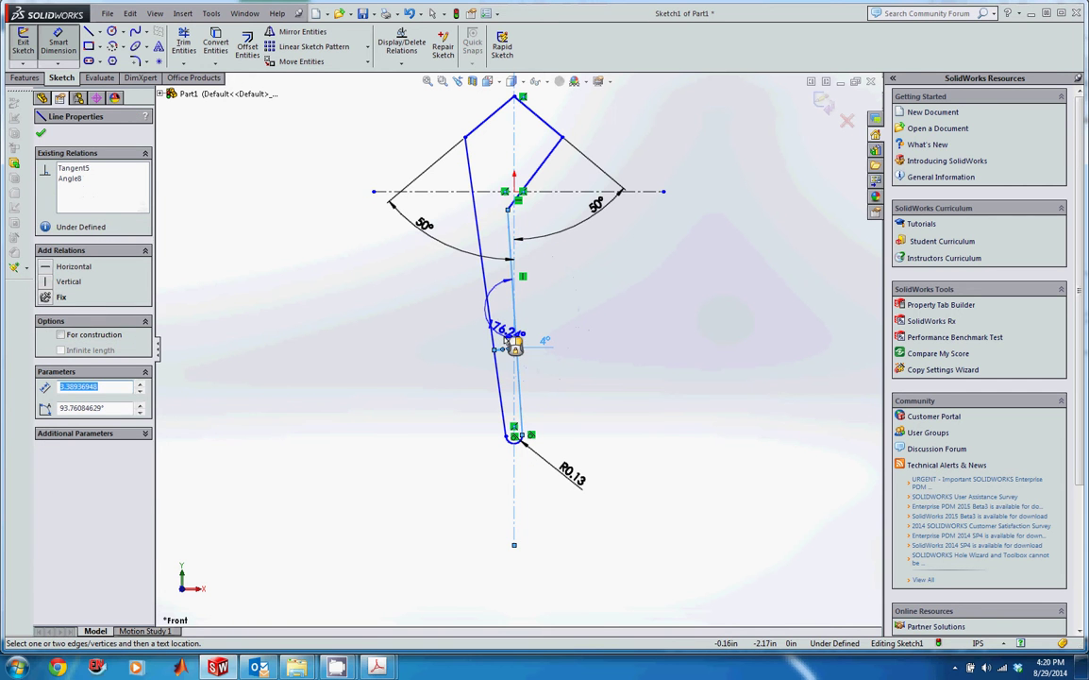
left_click(507, 343)
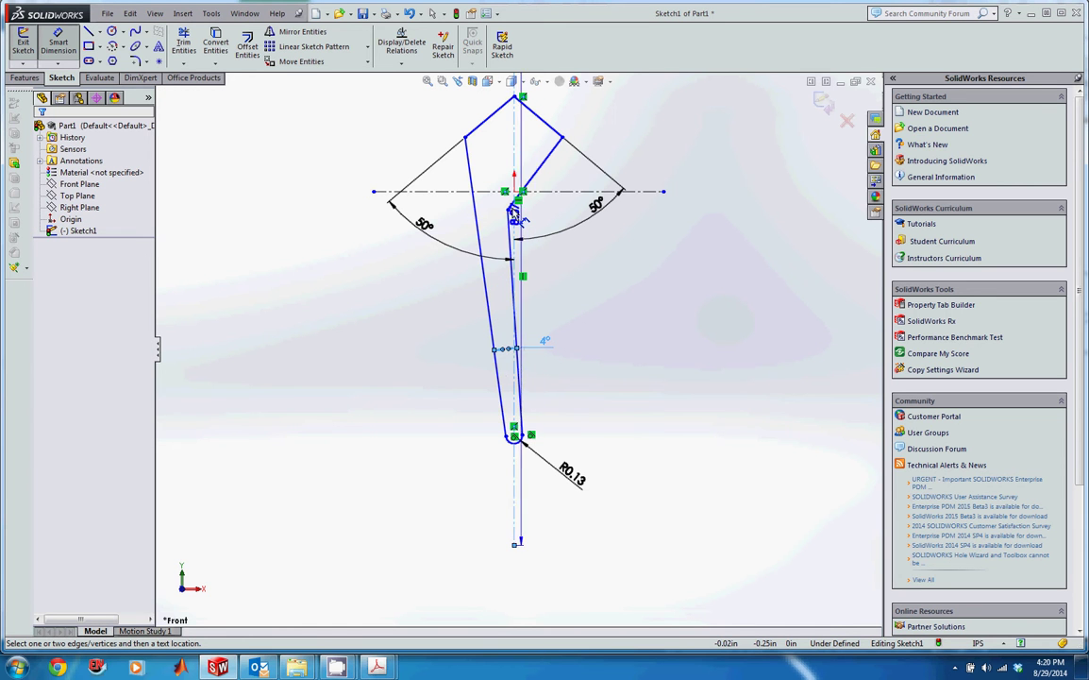
Attempt a dimension between the top-left corner and a sketch point, dismissing the warning.
key("Escape")
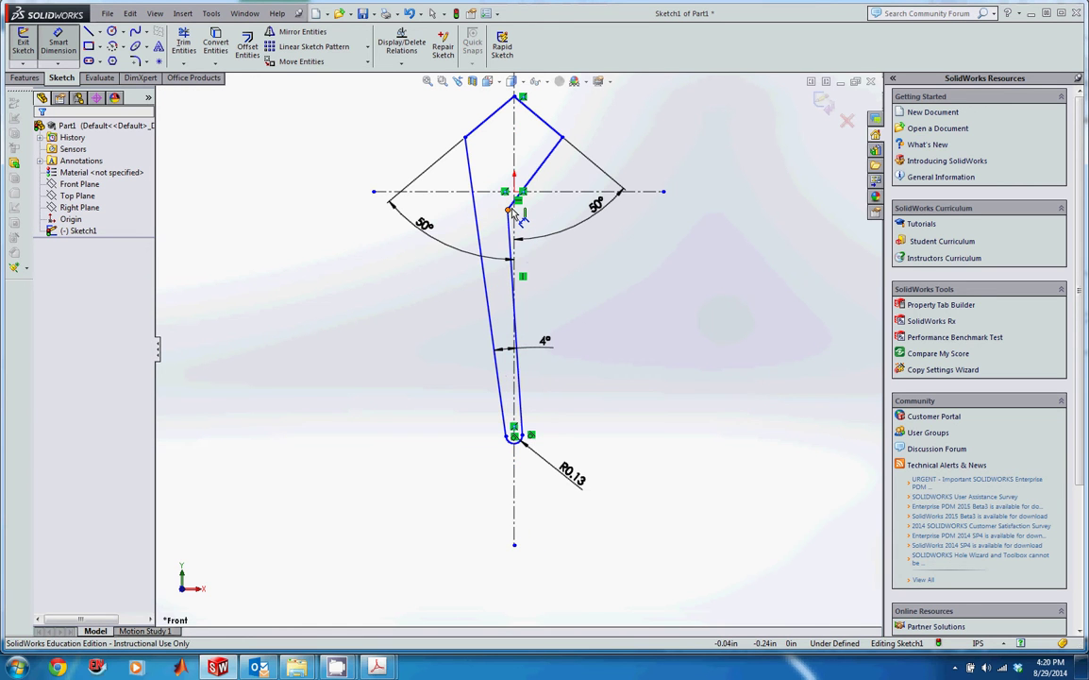
left_click(510, 210)
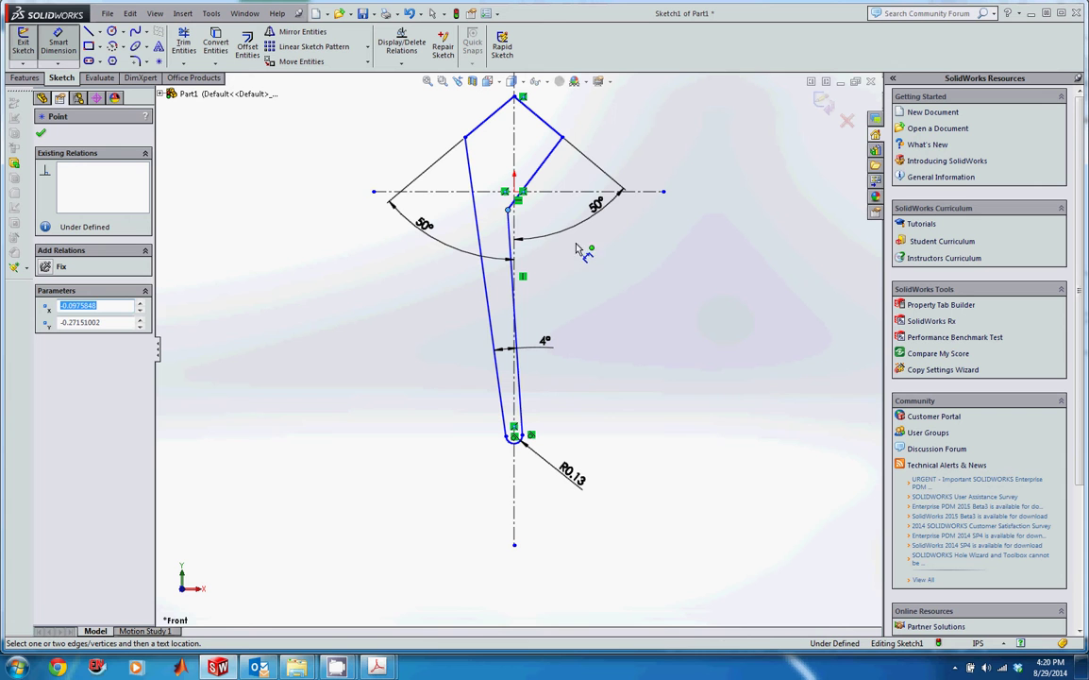
left_click(466, 139)
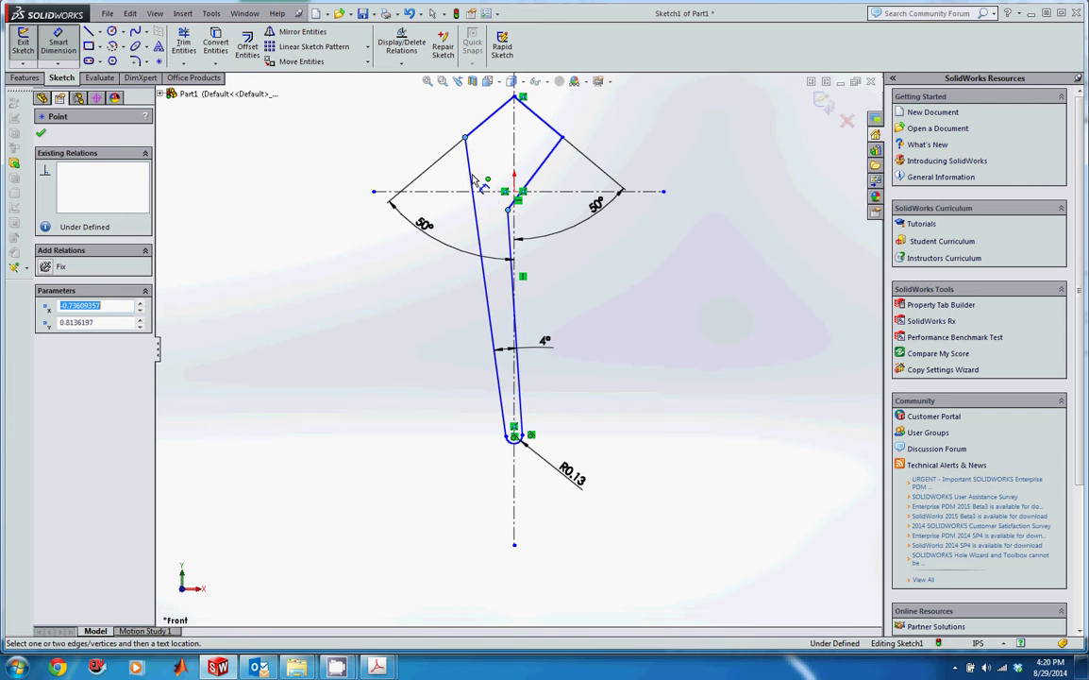
left_click(510, 209)
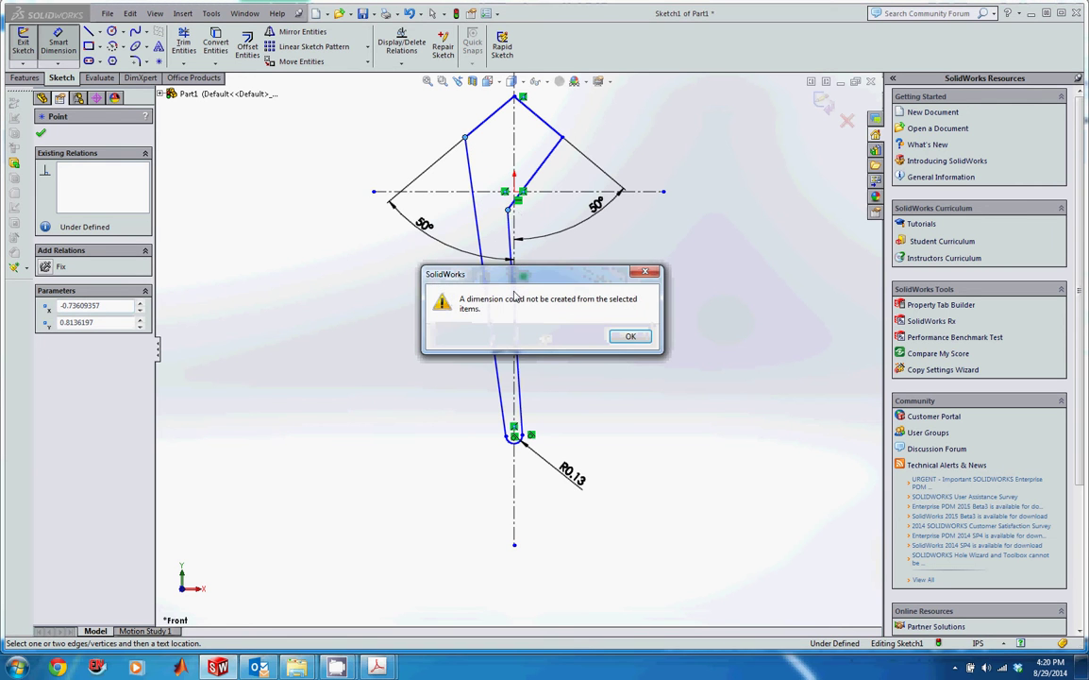
left_click(634, 339)
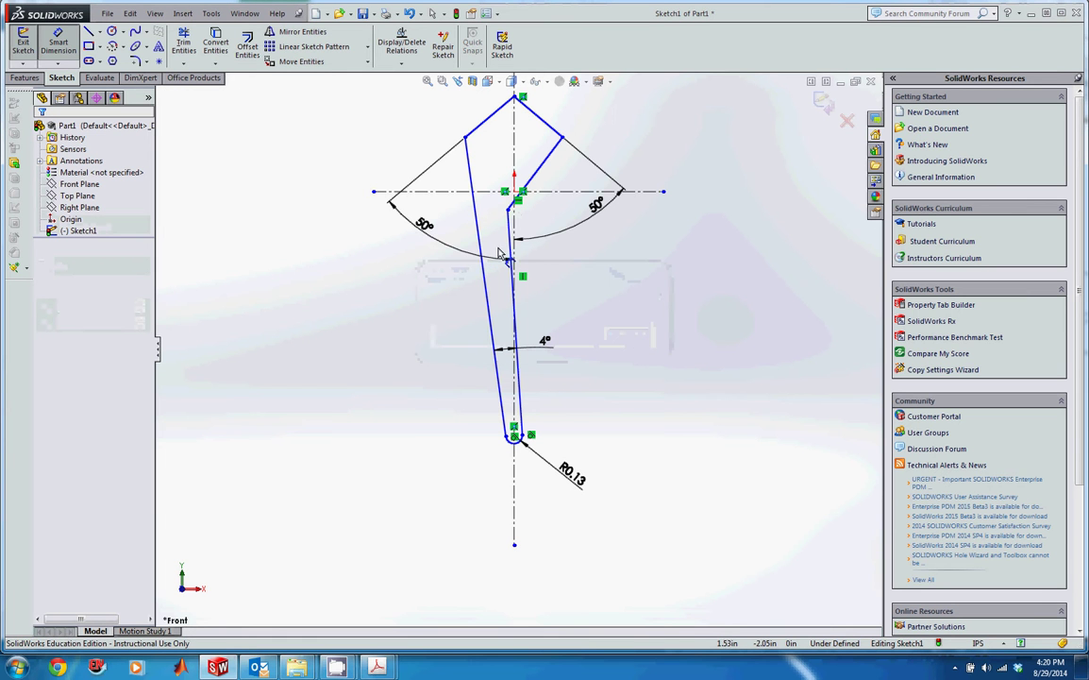
Drag the sketch point inward to narrow the stem outline.
key("Escape")
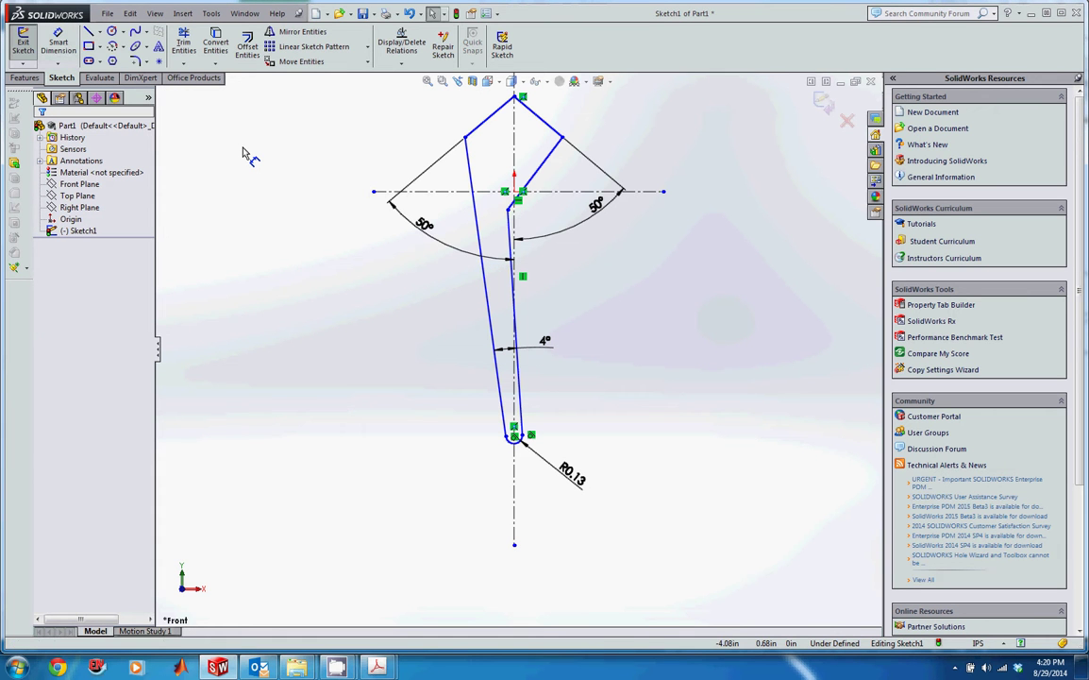
left_click(509, 209)
mouse_move(509, 209)
left_mouse_down()
mouse_move(532, 183)
mouse_move(526, 223)
left_mouse_up()
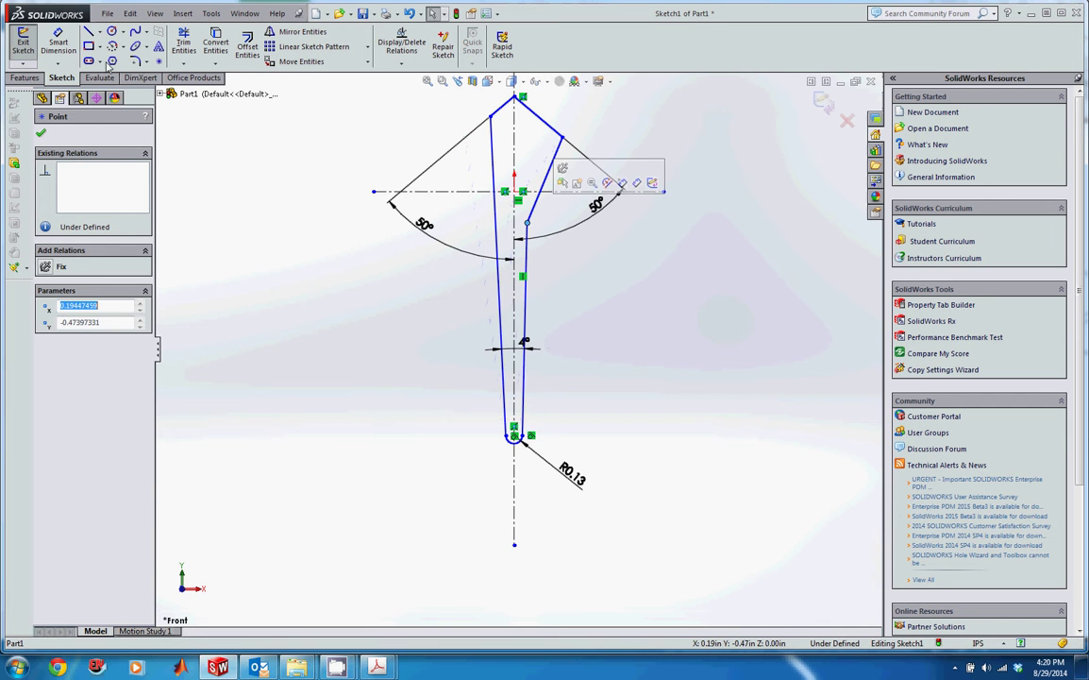
Try an angle dimension on the stem edge and discard the wrong 178.75° result.
left_click(58, 43)
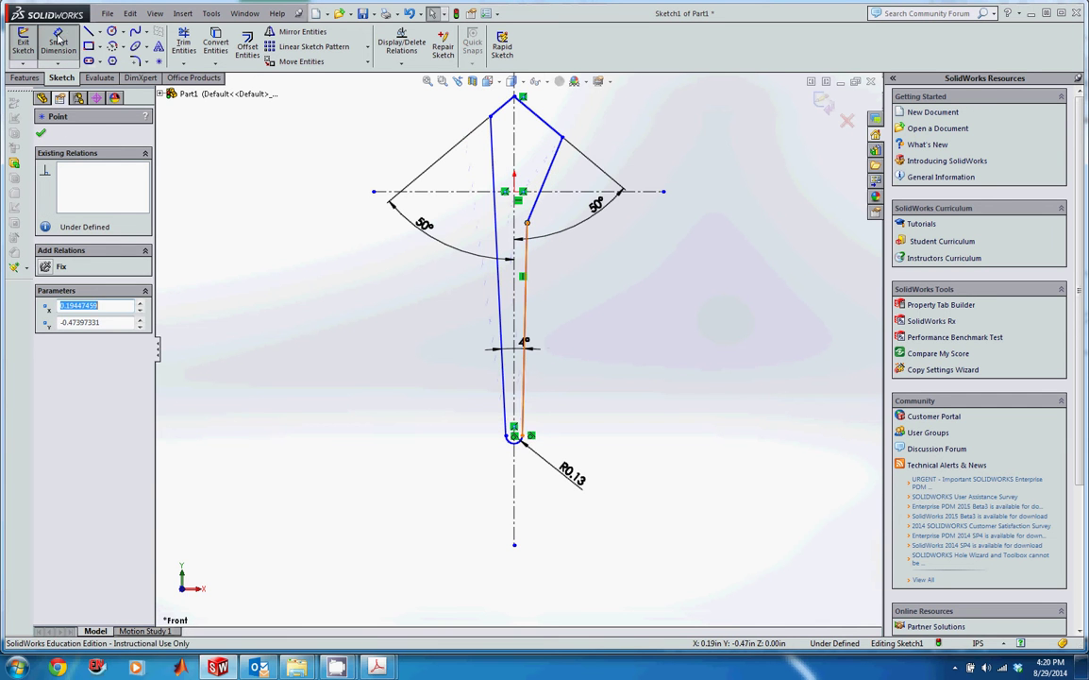
left_click(521, 302)
left_click(514, 287)
left_click(566, 302)
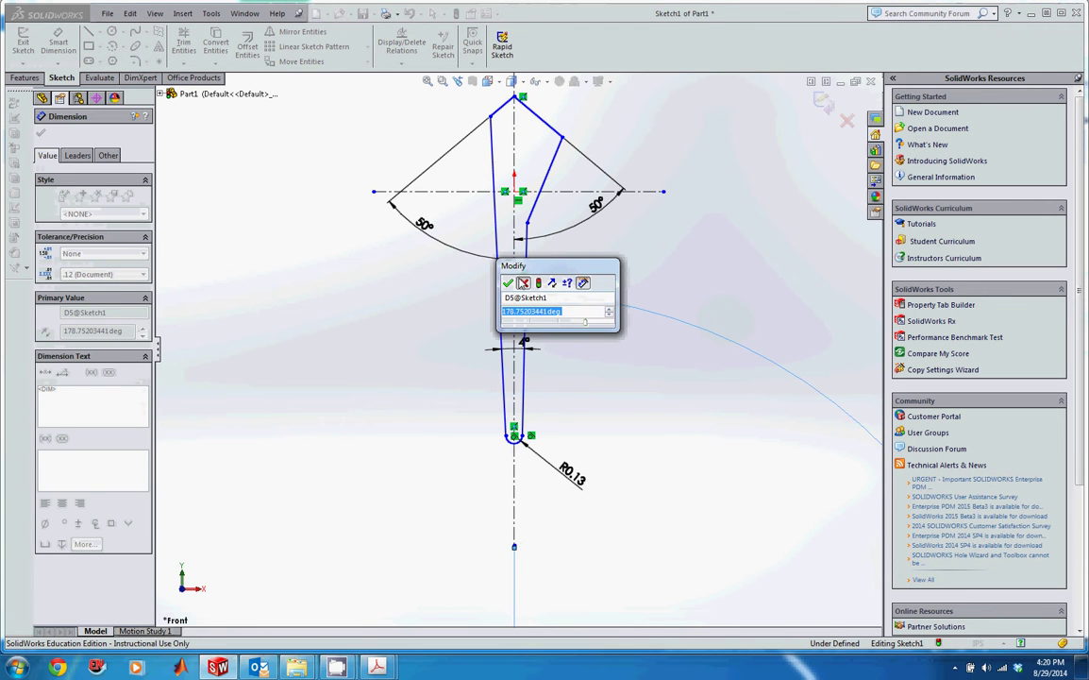
left_click(524, 283)
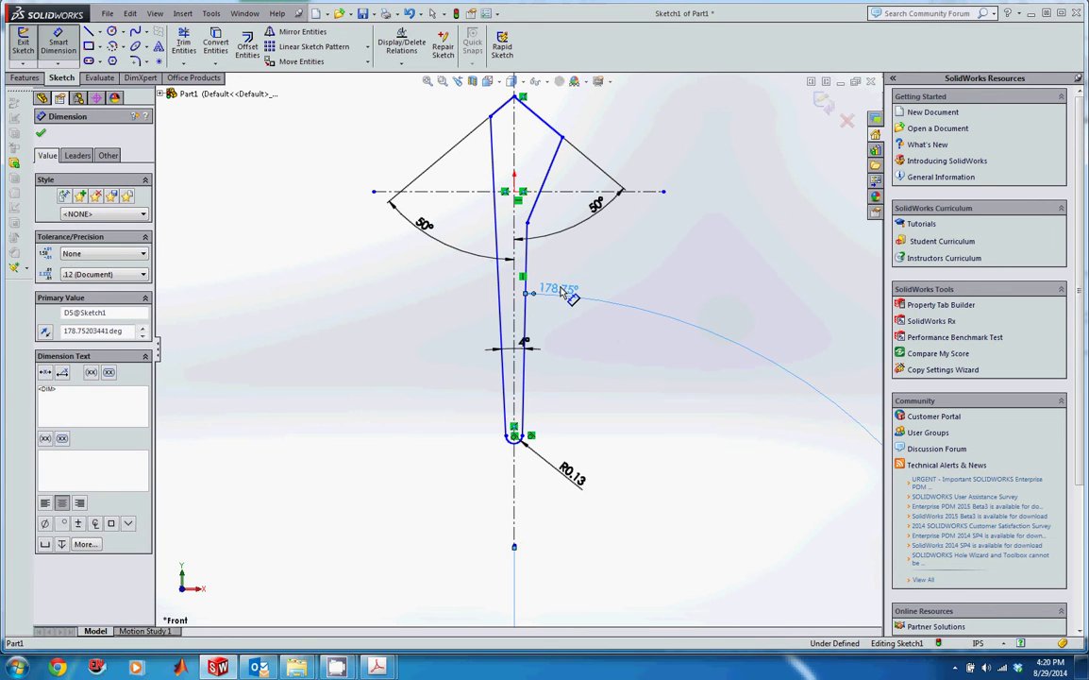
key("Escape")
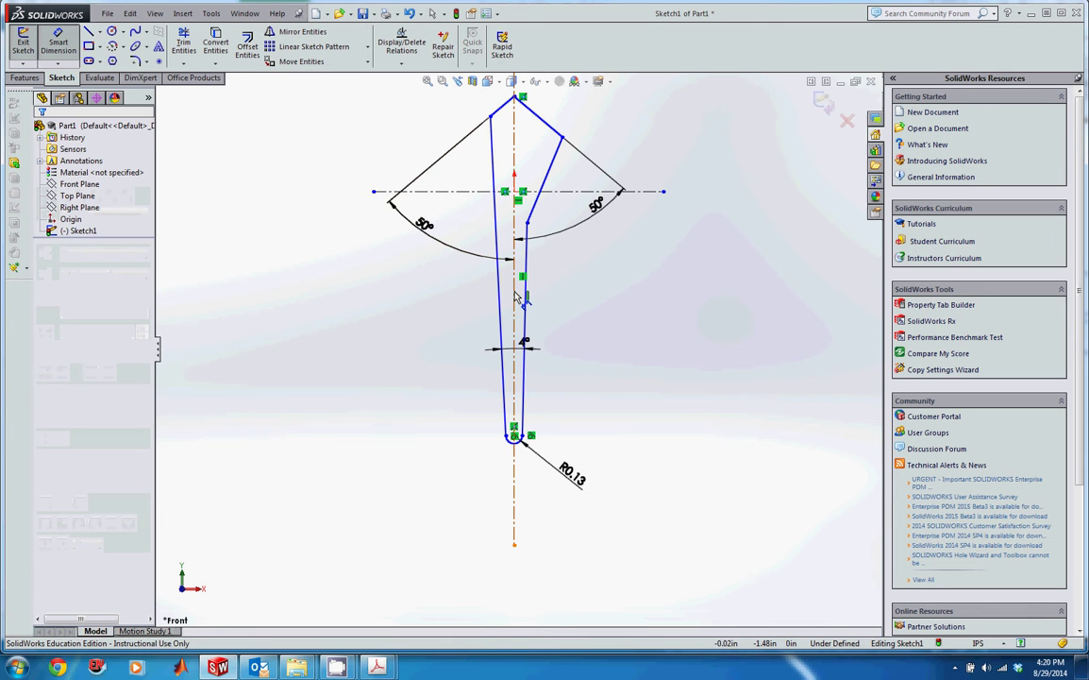
Dimension the stem's right edge at 2° to the centreline and bring up the implant drawing.
left_click(527, 296)
left_click(524, 273)
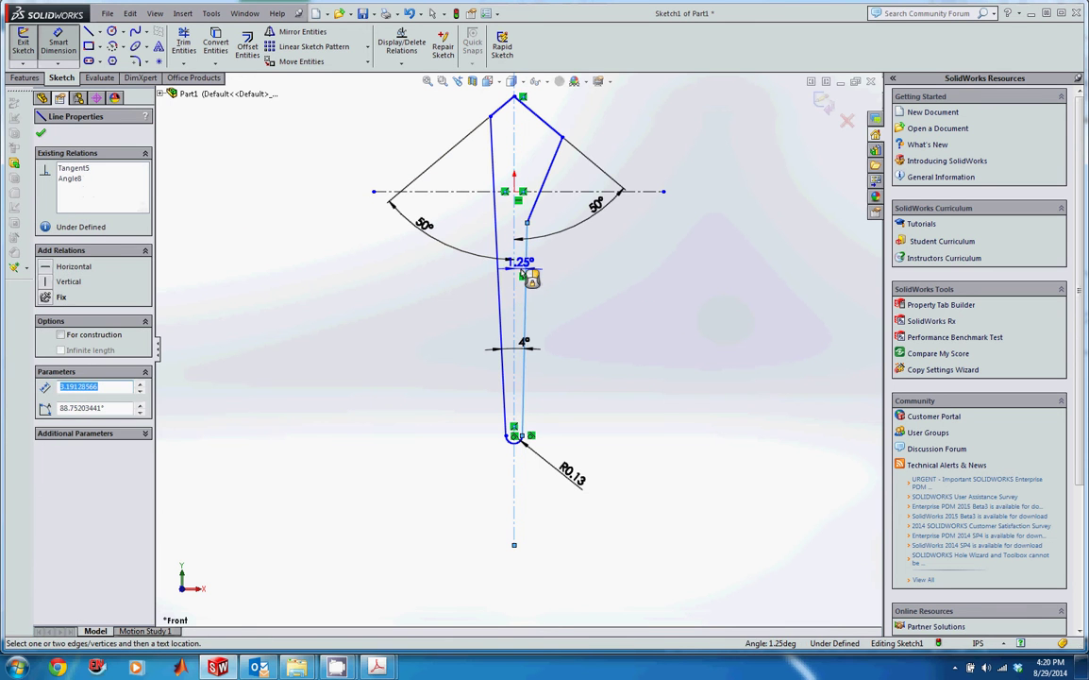
double_click(522, 270)
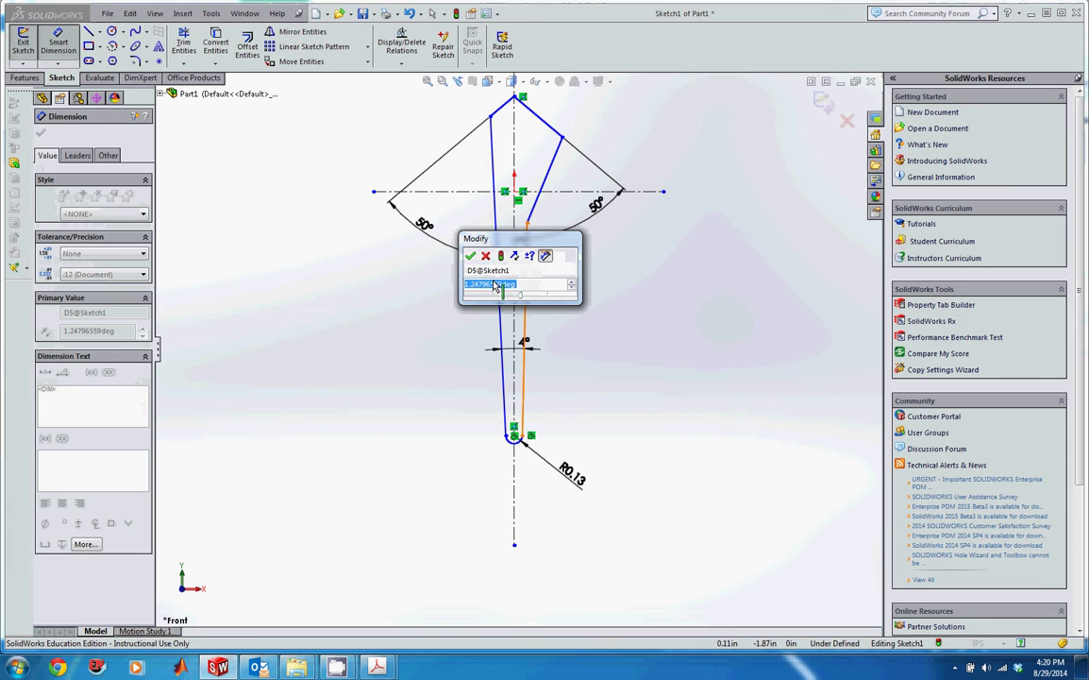
left_click(472, 255)
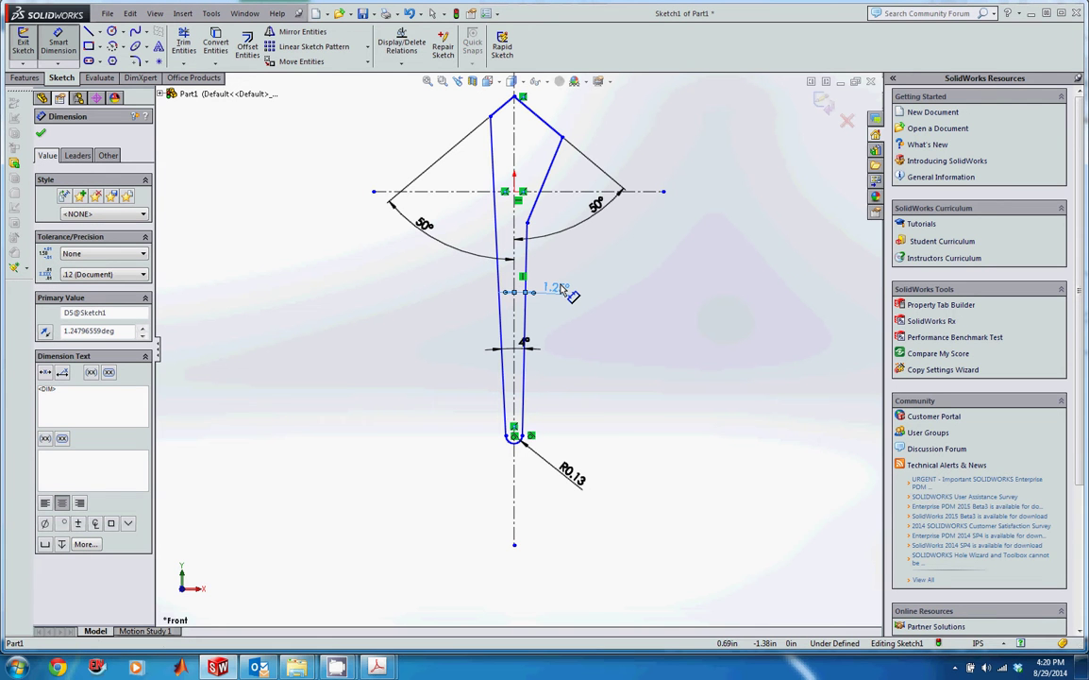
double_click(560, 289)
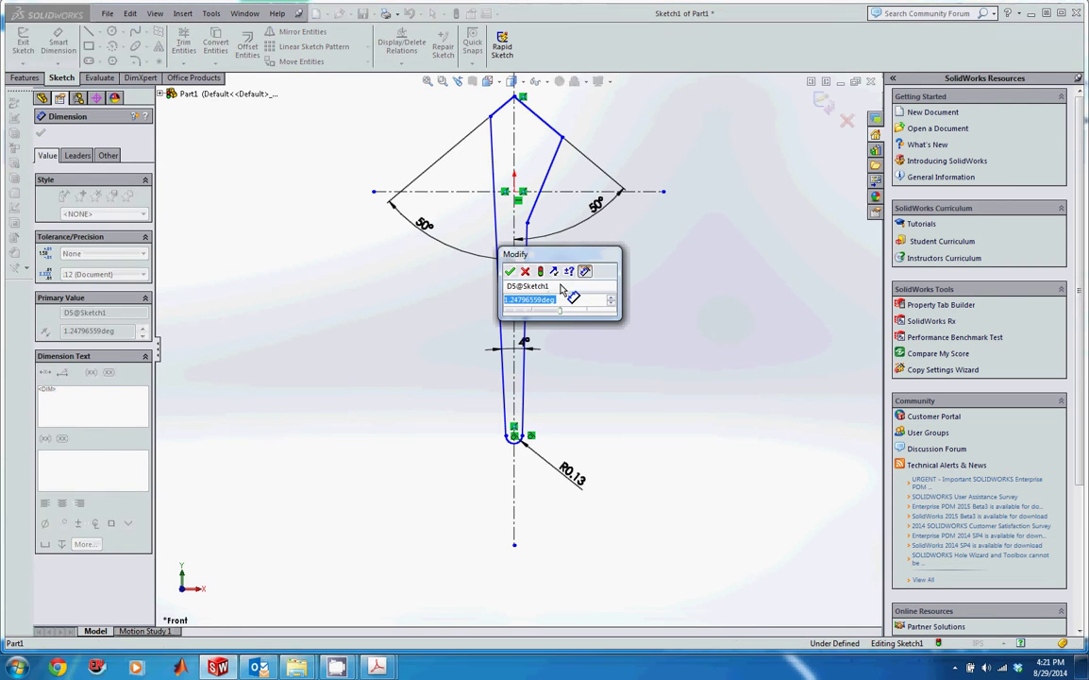
type("2")
key("Return")
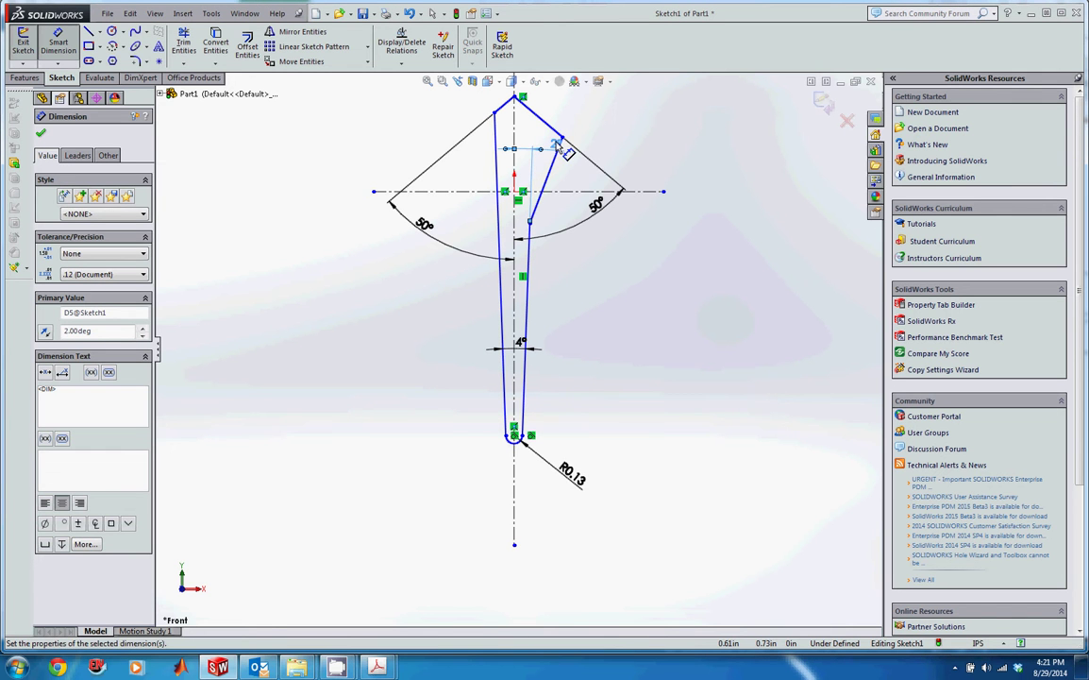
left_click(570, 306)
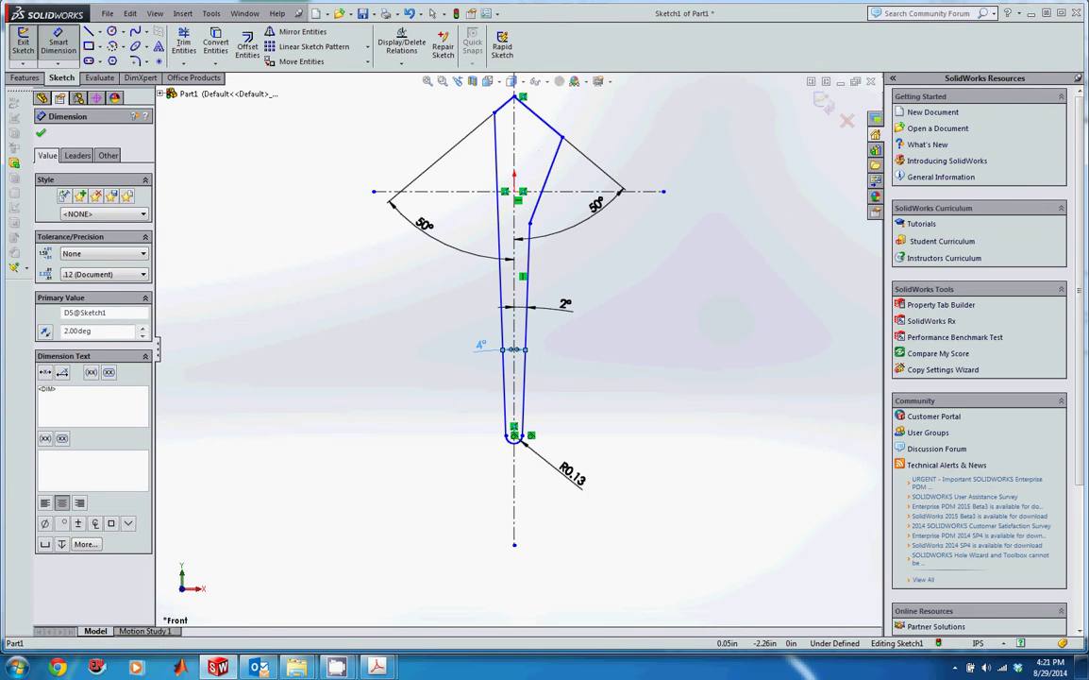
left_click(479, 348)
key("alt+Tab")
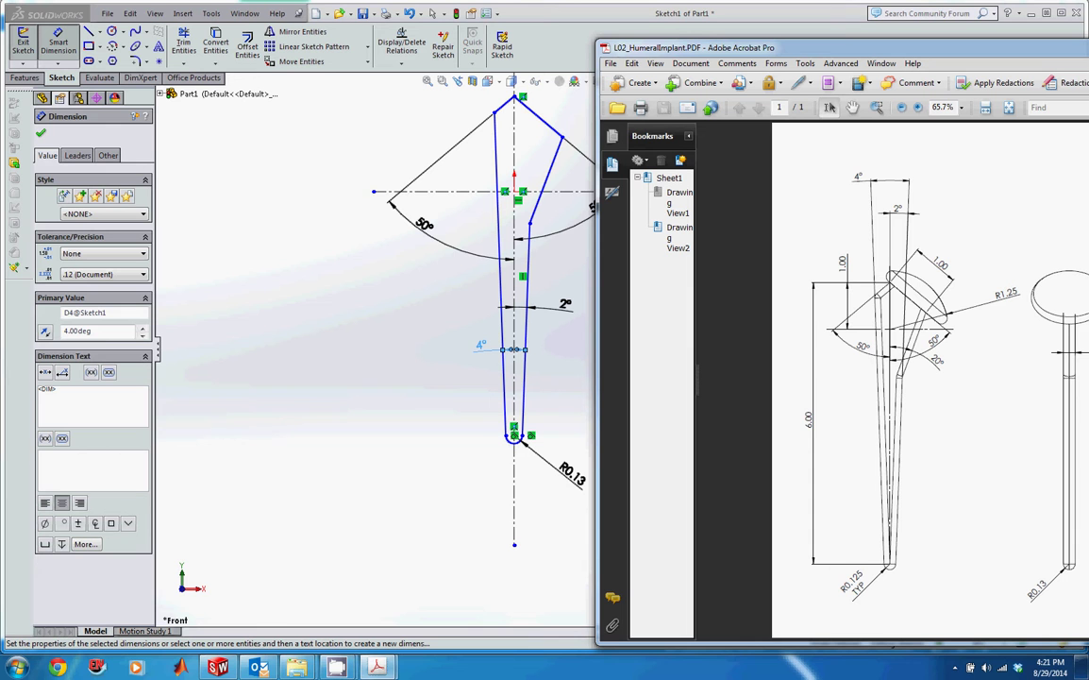
Add a 20° angle dimension between the centreline and the upper neck line, then compare with the implant drawing.
left_click(514, 165)
left_click(550, 172)
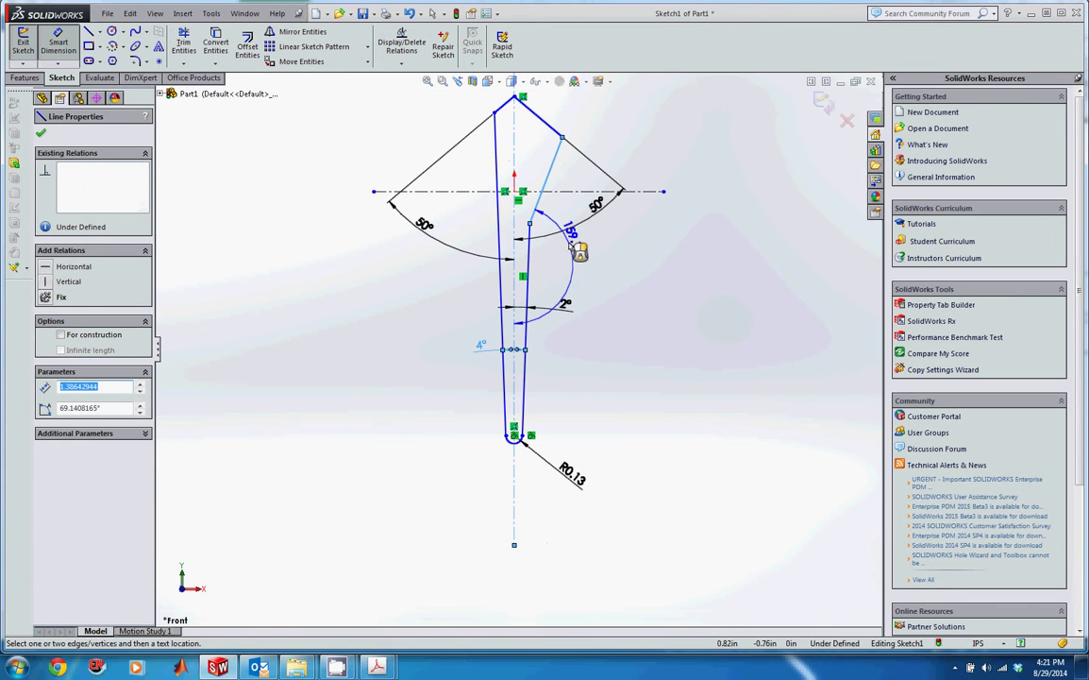
left_click(548, 163)
type("20")
key("Return")
left_click_drag(547, 162, 579, 178)
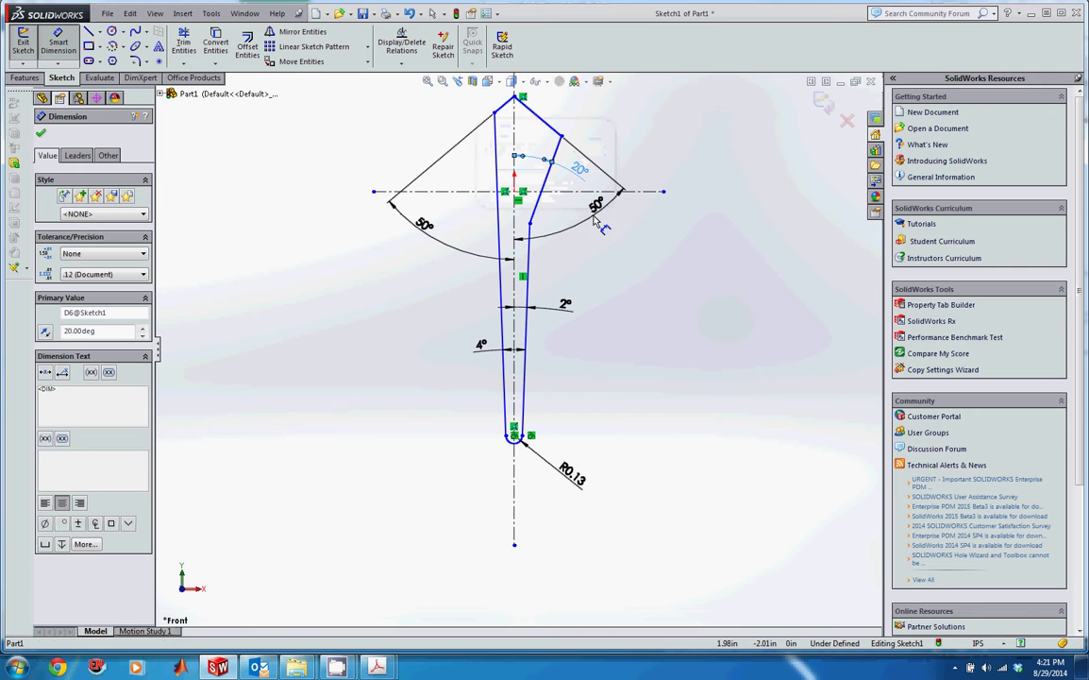
key("alt+Tab")
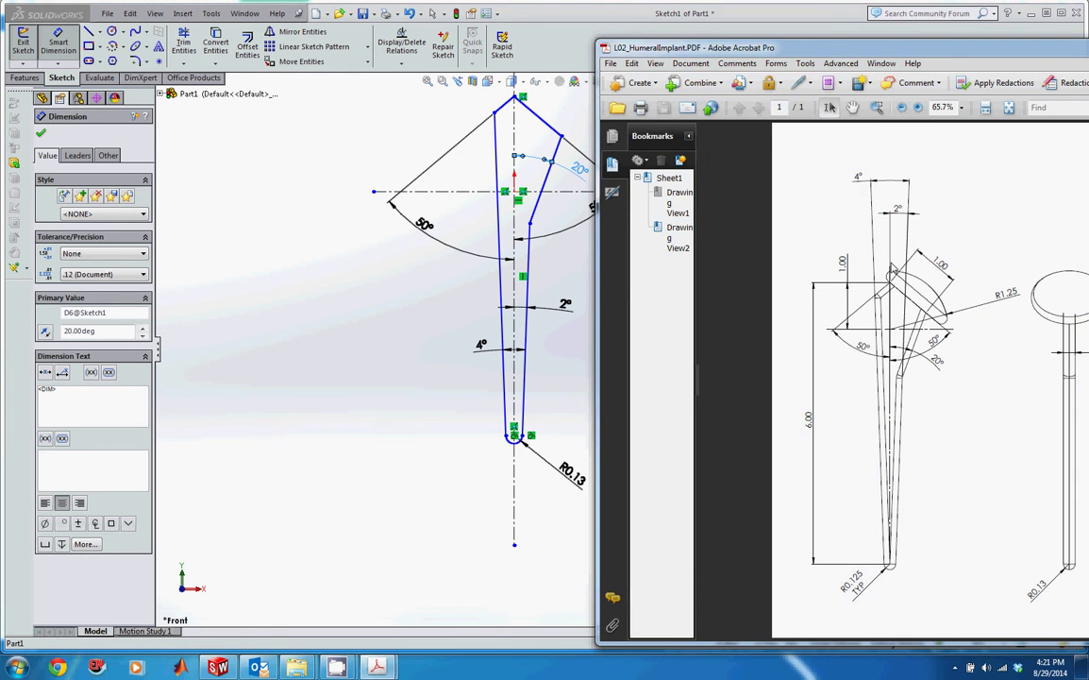
Dimension the top head line to 1.00 in and check it against the implant drawing.
left_click(540, 123)
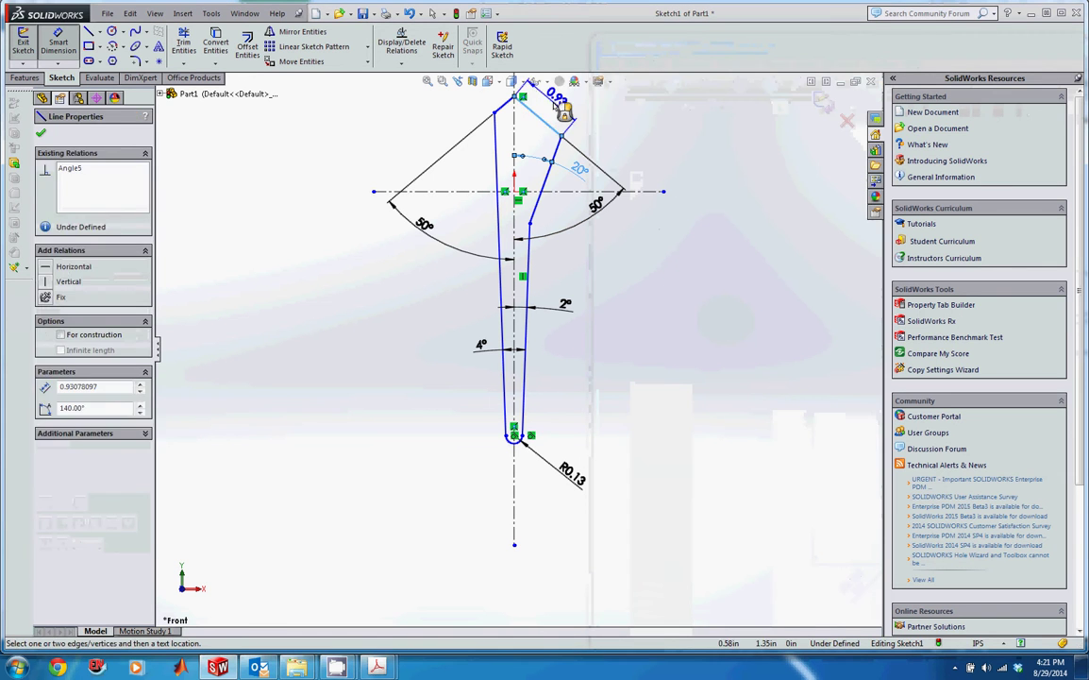
left_click(557, 105)
type("1")
key("Return")
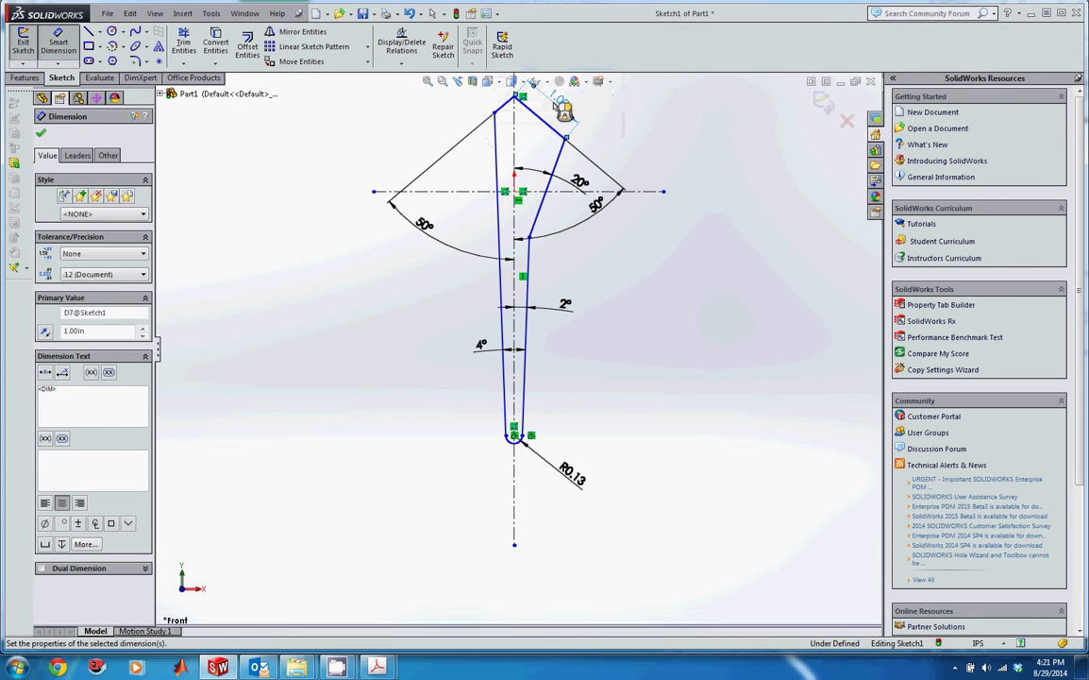
key("alt+Tab")
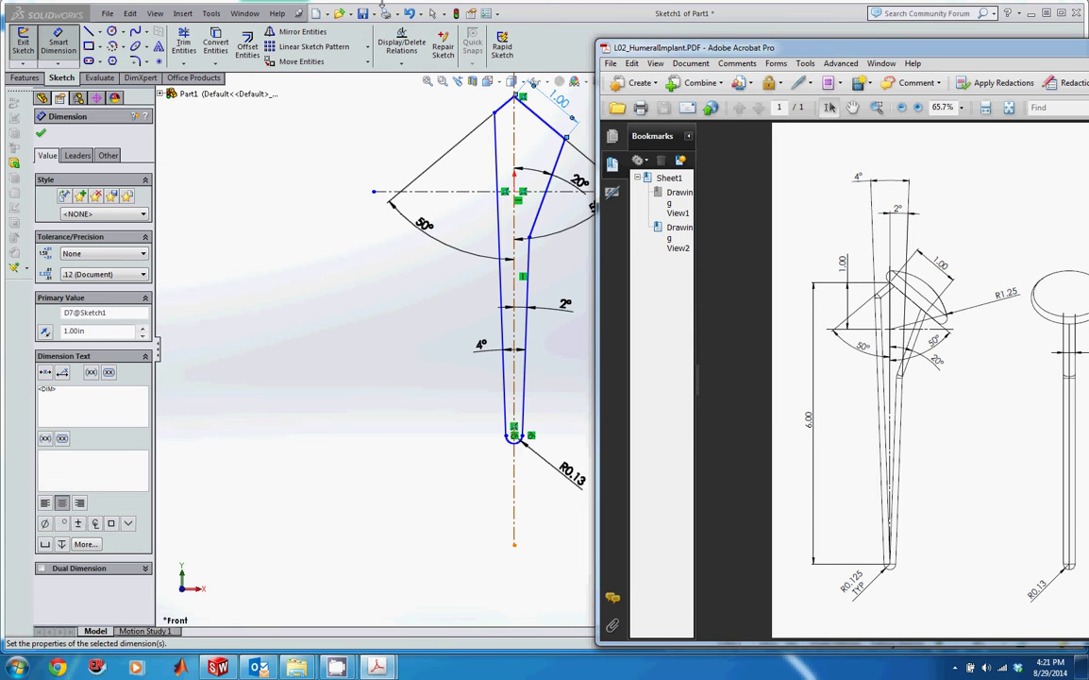
Dimension the top point to the rounded tip as the 6.00 in overall height.
left_click(509, 152)
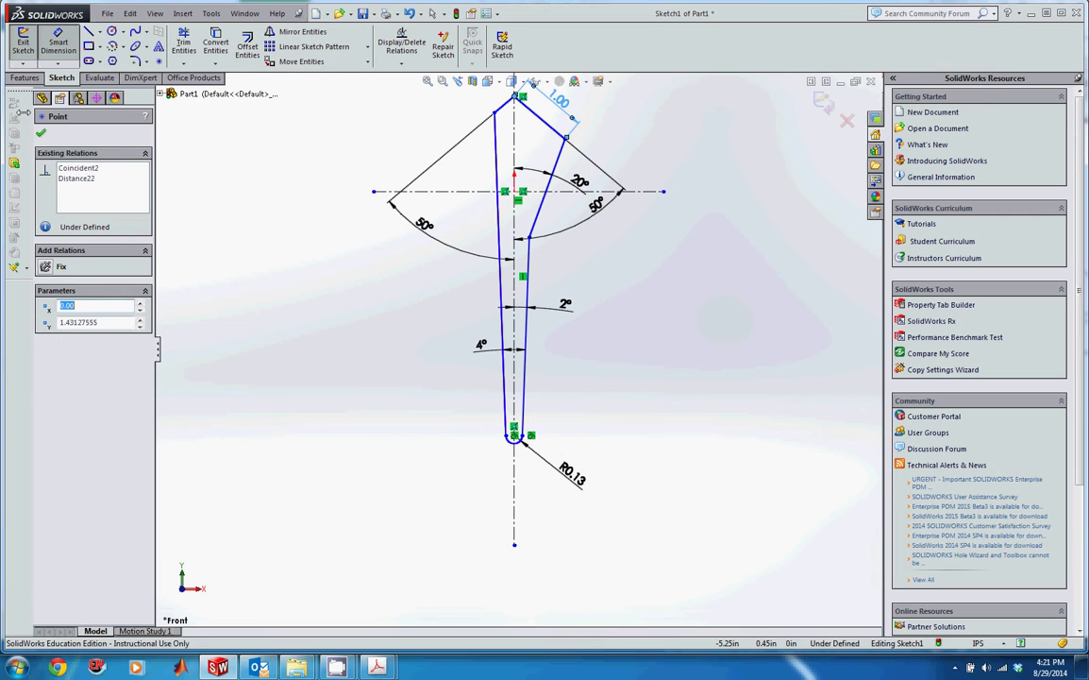
left_click(42, 134)
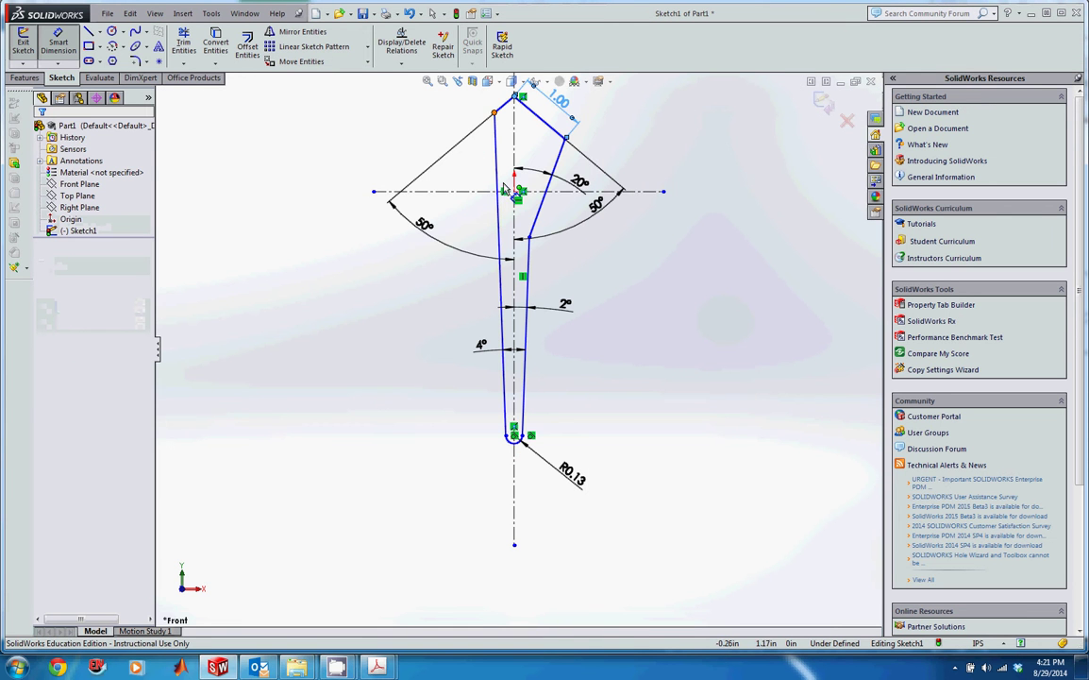
scroll(514, 437, "up", 2)
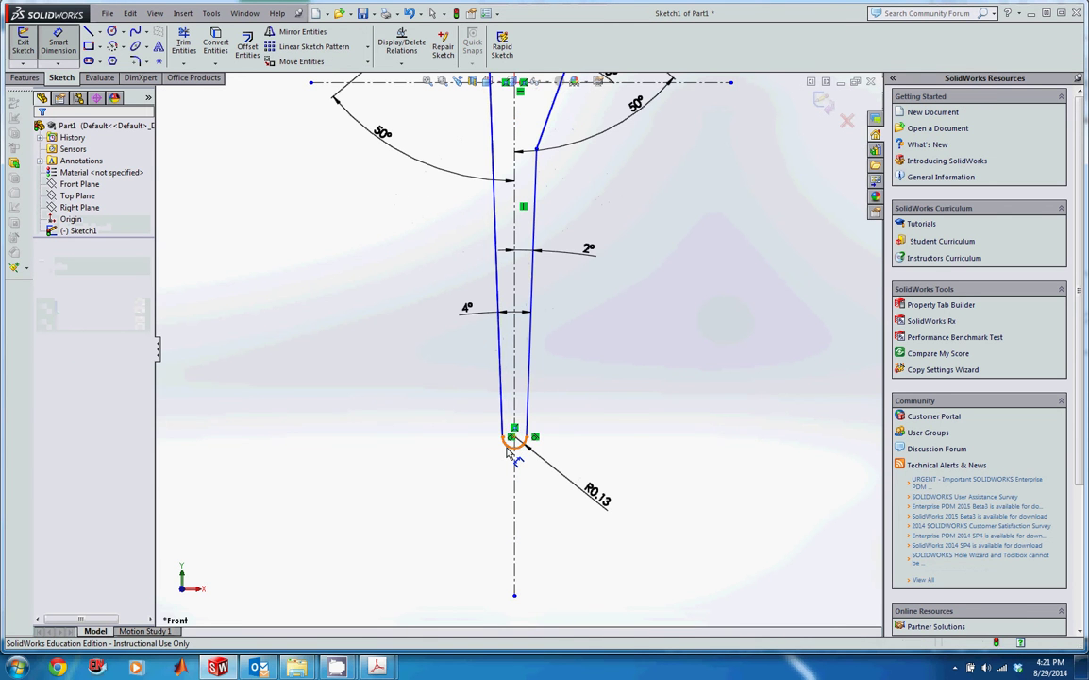
left_click(510, 440)
key("z")
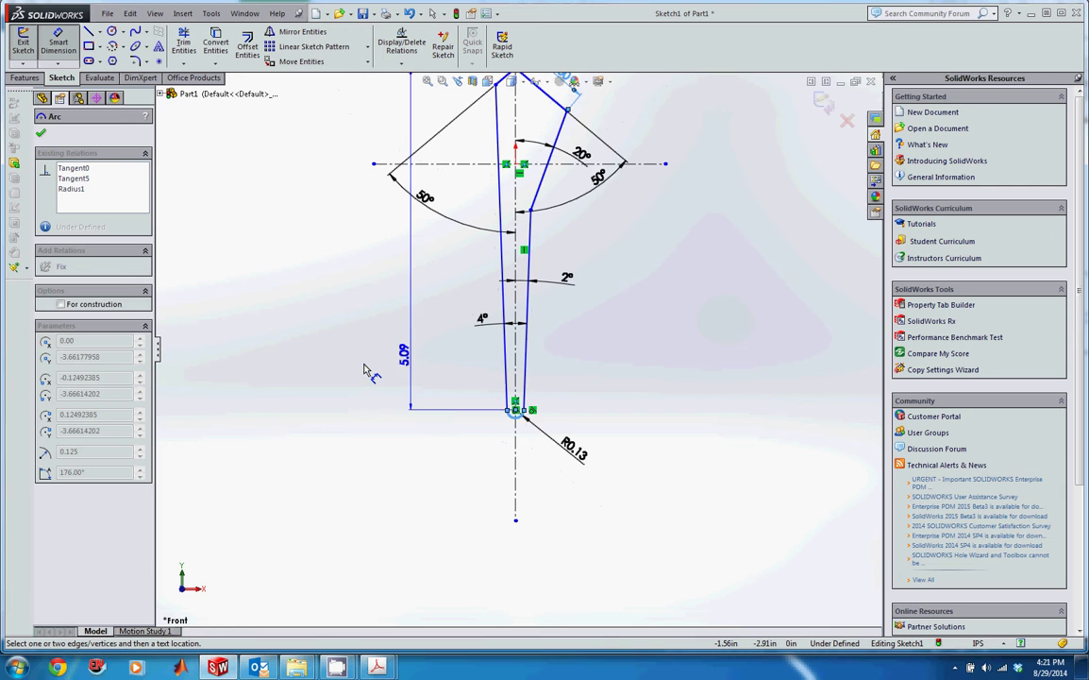
left_click(408, 273)
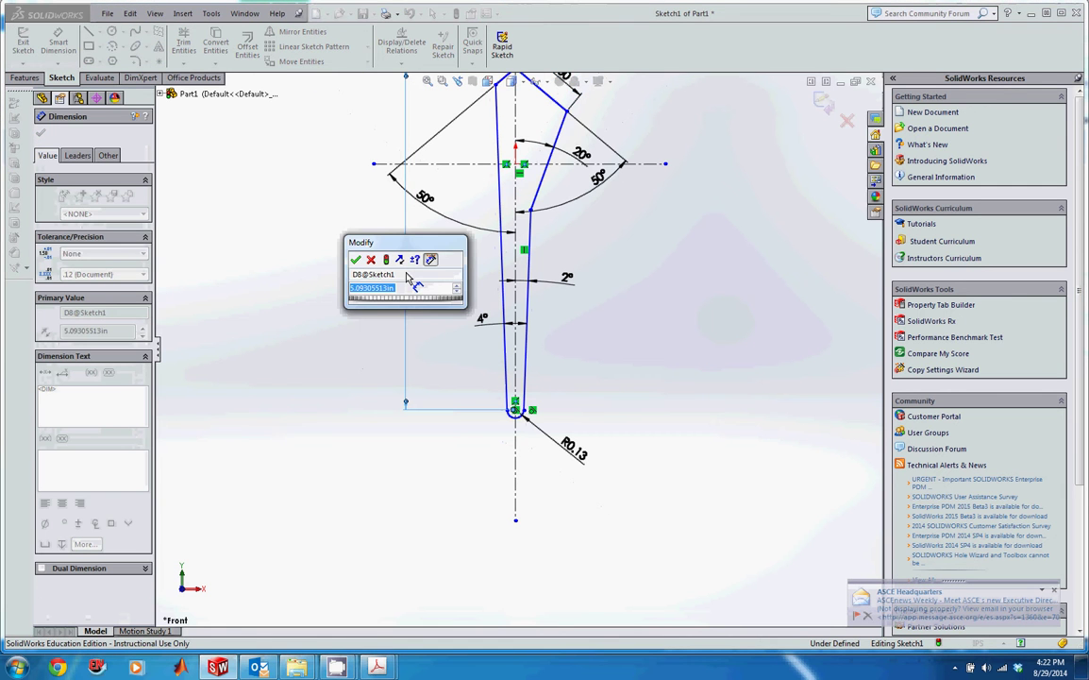
type("6")
key("Return")
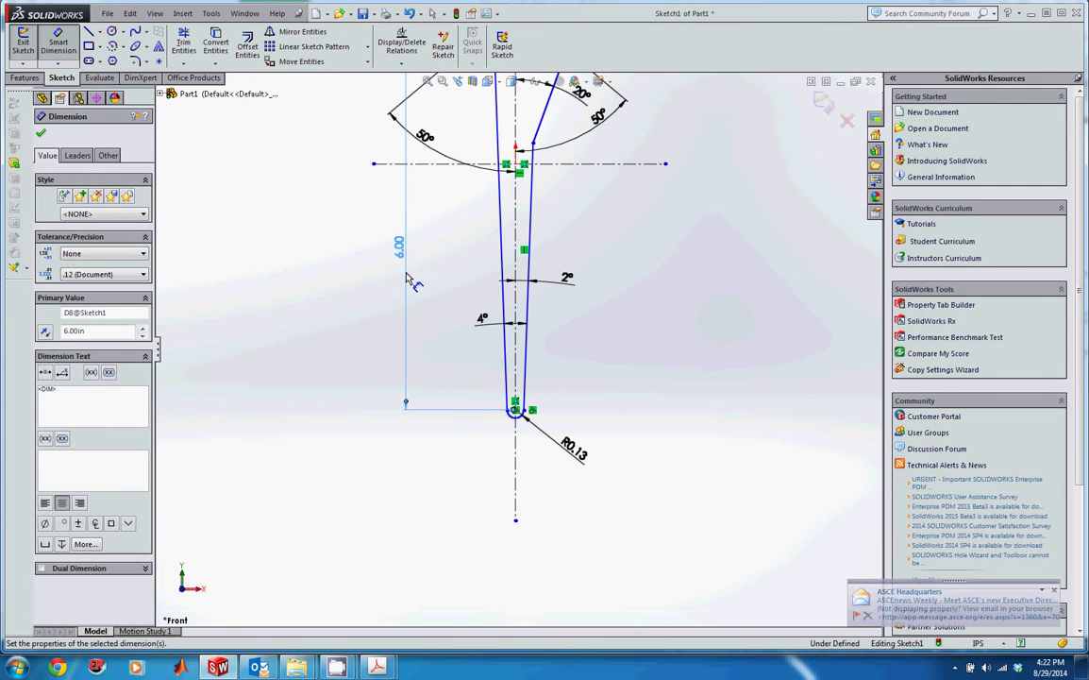
key("z")
scroll(552, 115, "down", 2)
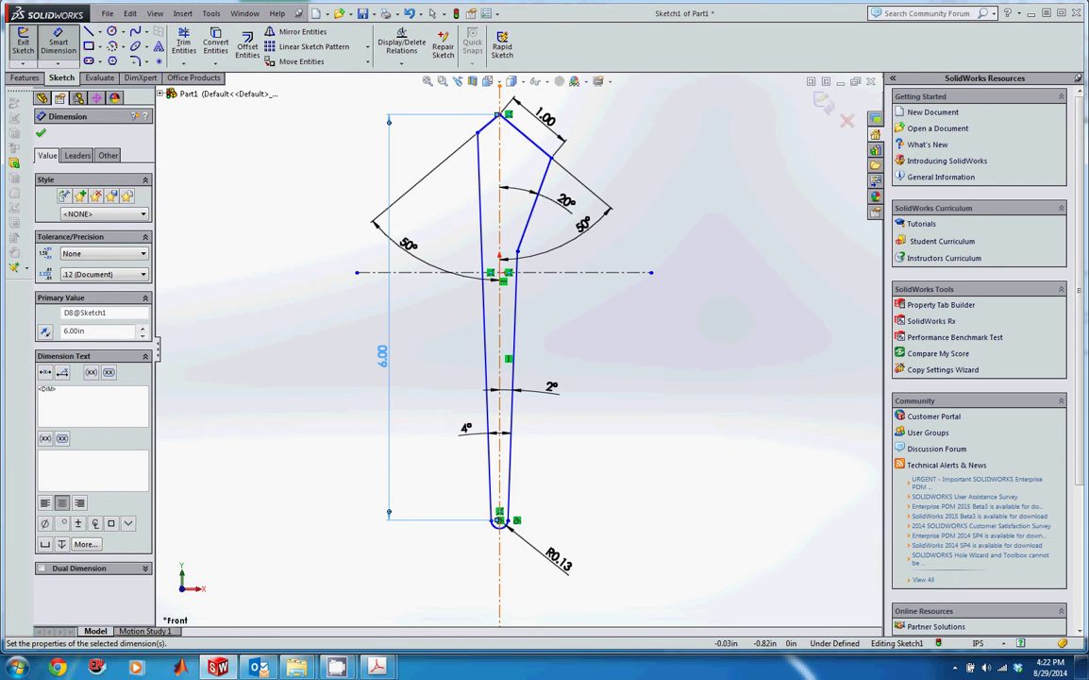
key("alt+Tab")
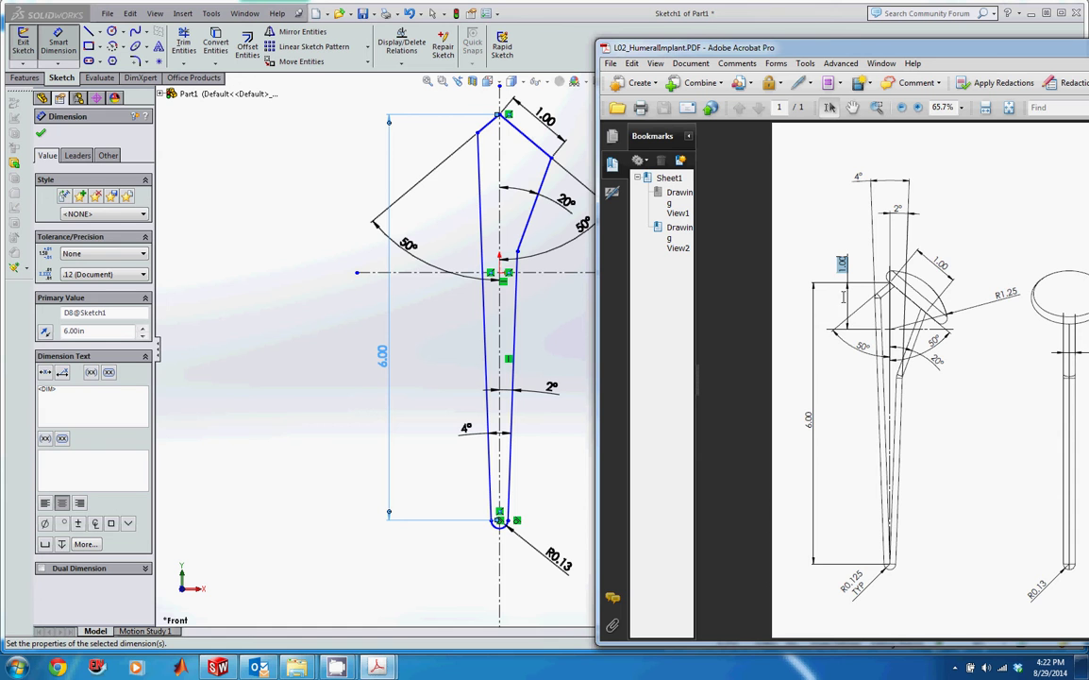
Add a 1.00 in vertical distance from the horizontal centreline to the top point, then exit Sketch1.
left_click_drag(843, 269, 845, 340)
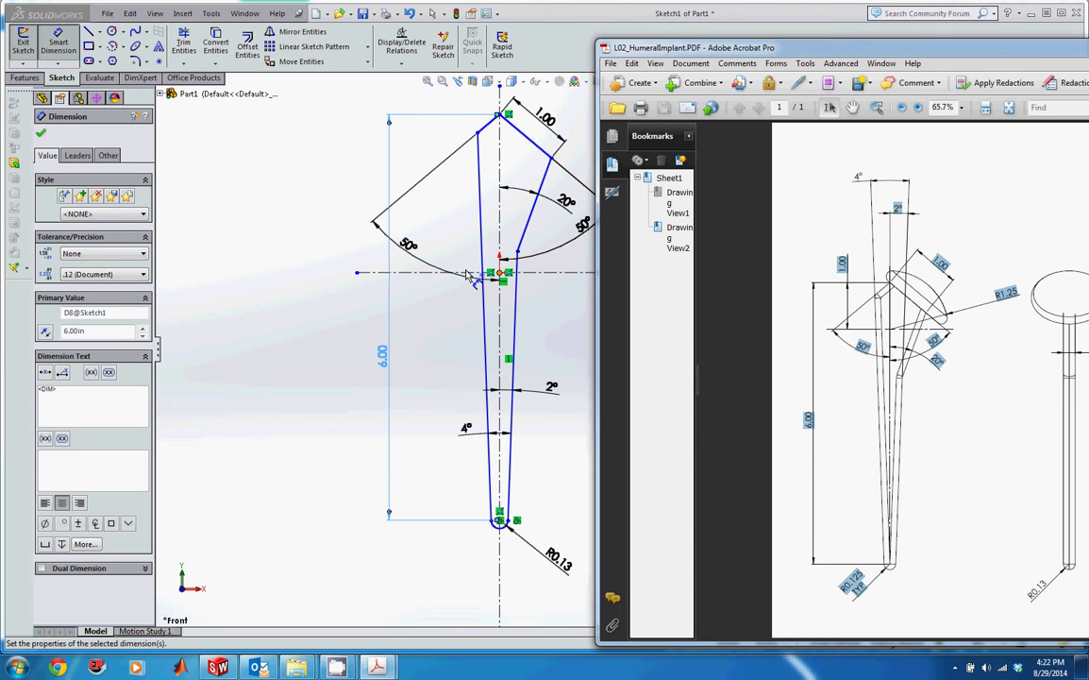
left_click(425, 272)
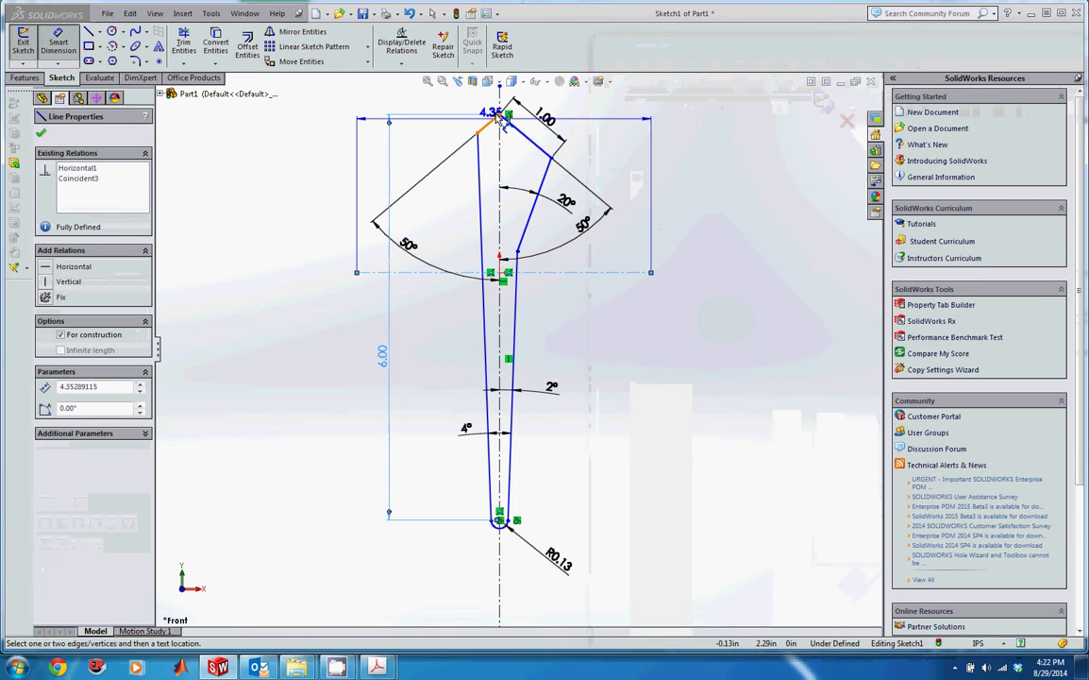
left_click(498, 114)
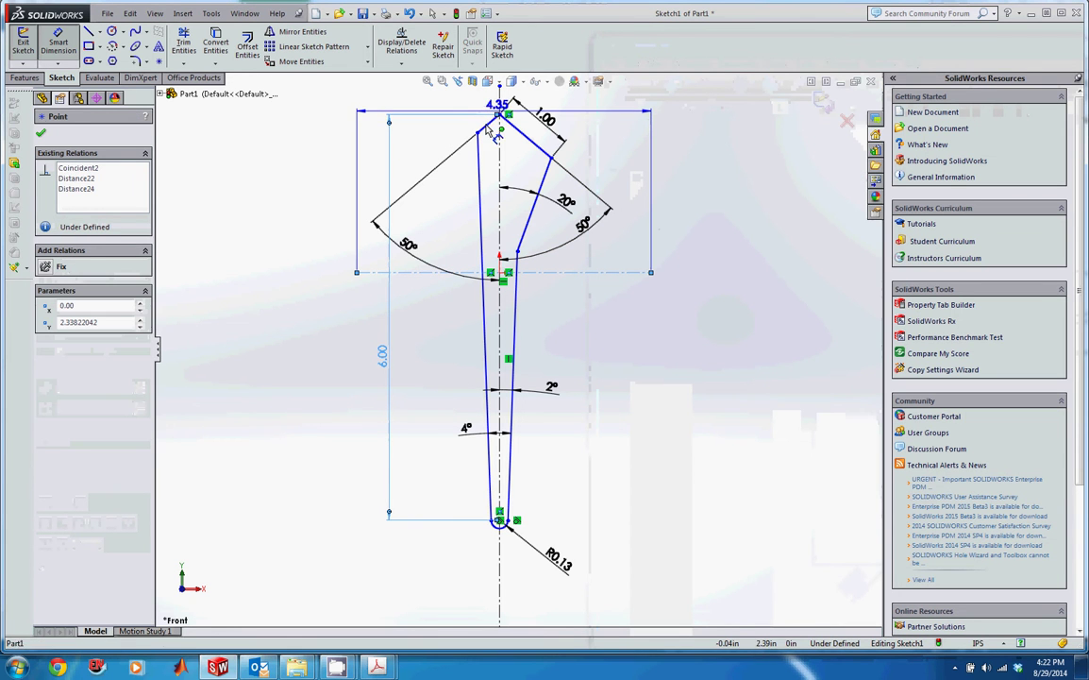
left_click(434, 182)
key("Return")
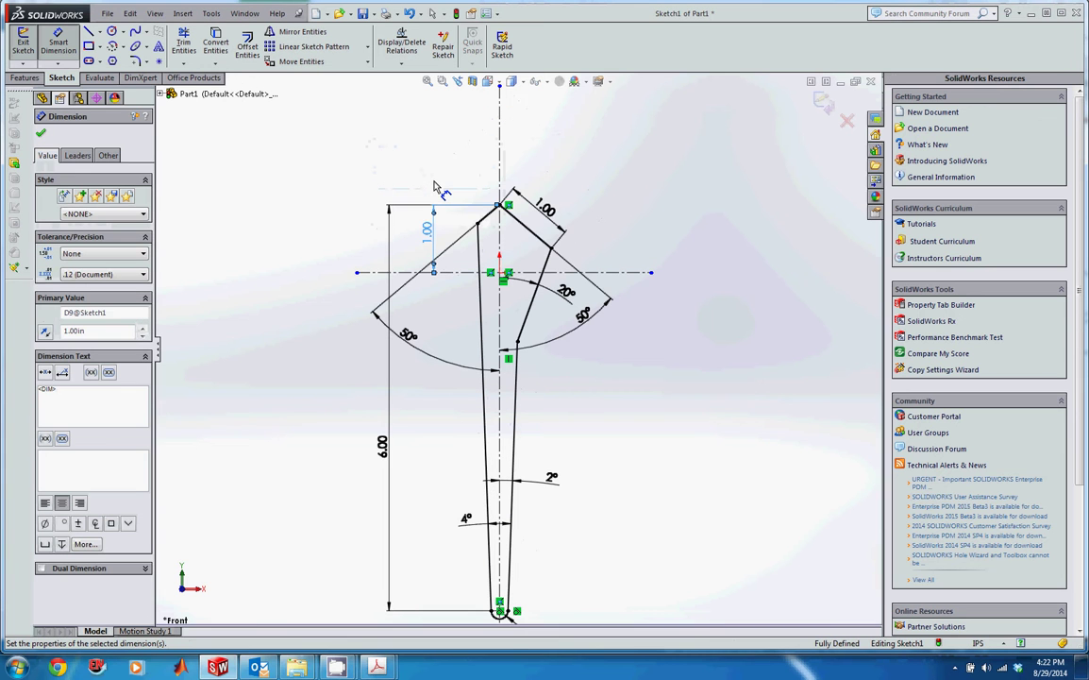
key("Escape")
key("f")
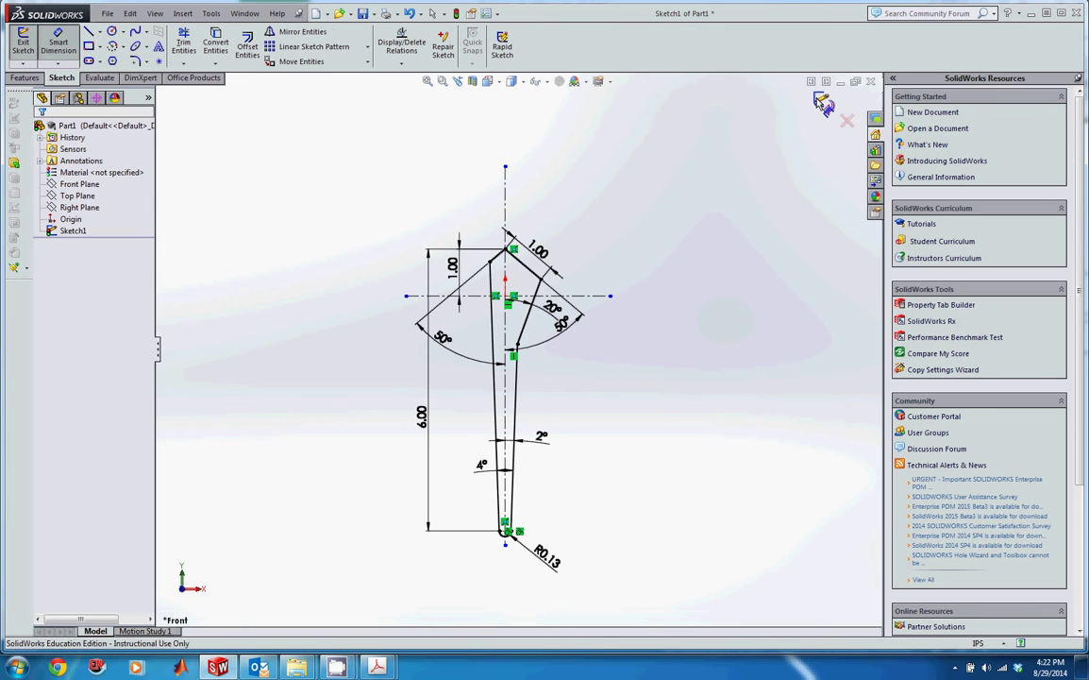
key("ctrl+b")
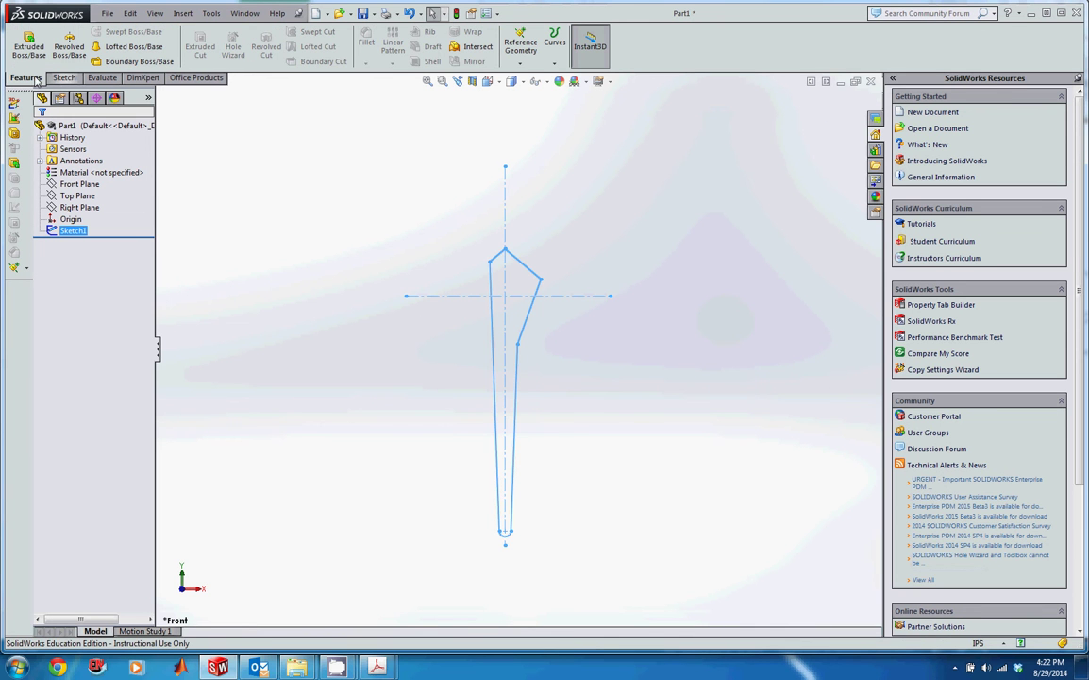
Start an extrusion of the stem sketch with the Mid Plane end condition.
left_click(28, 44)
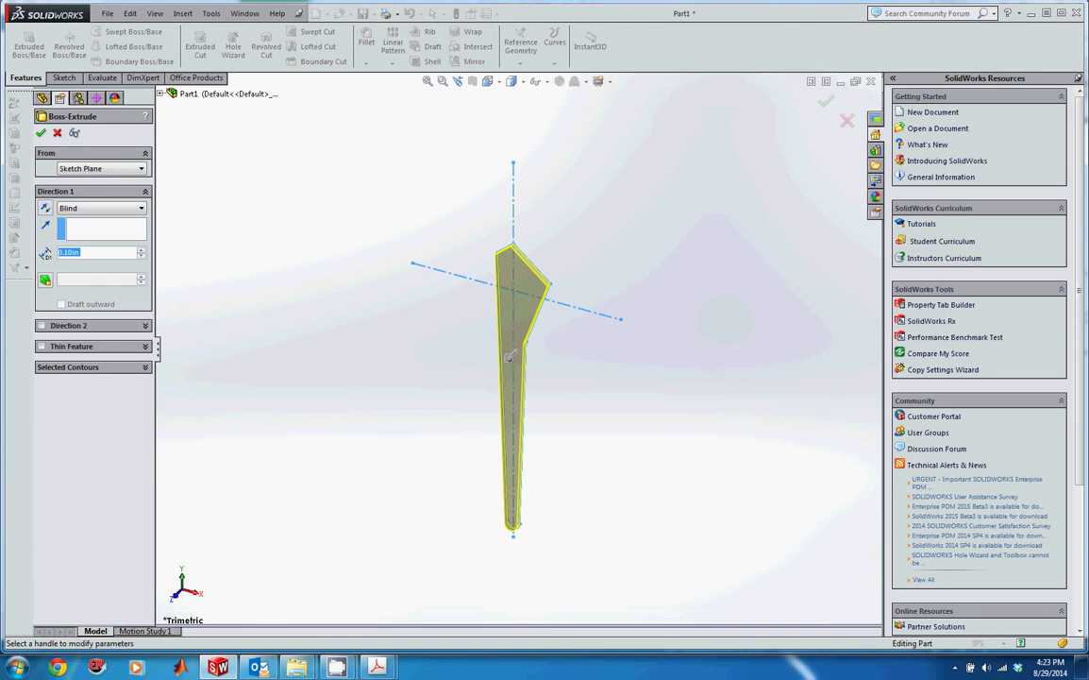
key("alt+Tab")
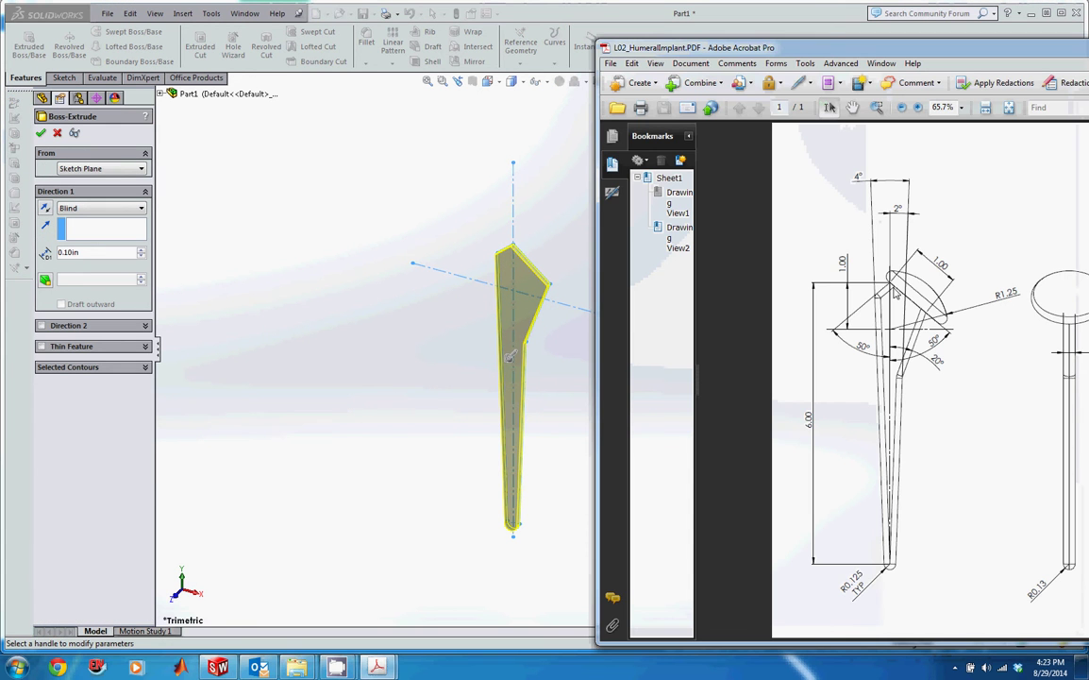
left_click(47, 194)
left_click(99, 207)
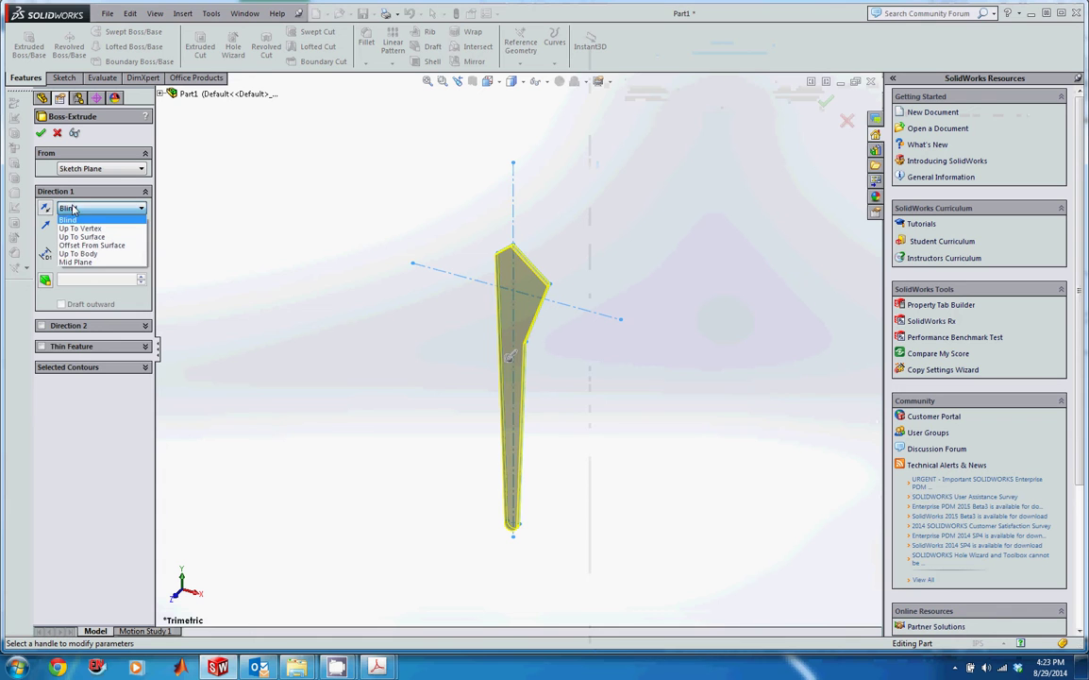
left_click(70, 257)
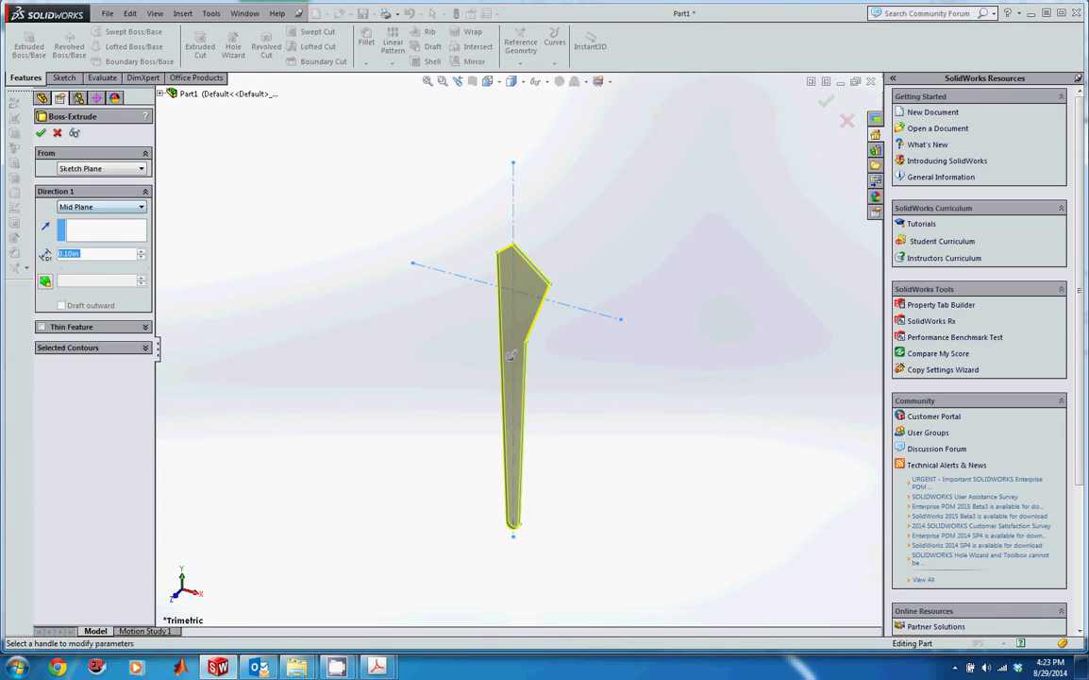
key("alt+Tab")
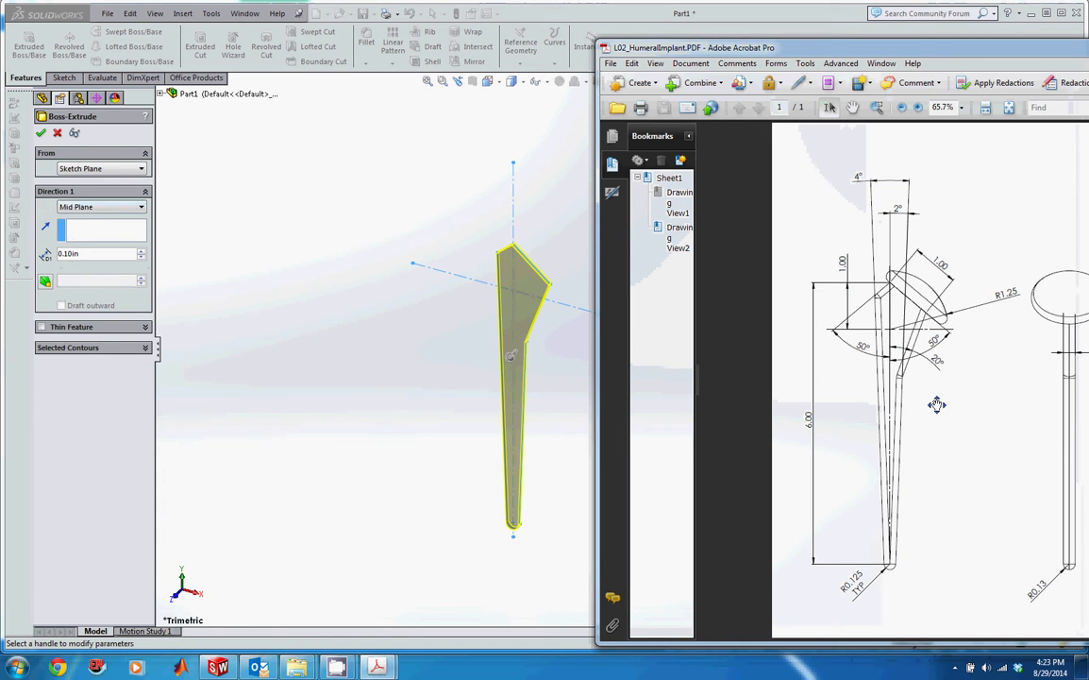
Copy the 0.25 thickness from the drawing as the extrusion depth and accept Boss-Extrude1.
left_click_drag(831, 47, 536, 50)
left_click_drag(838, 349, 882, 348)
key("ctrl+c")
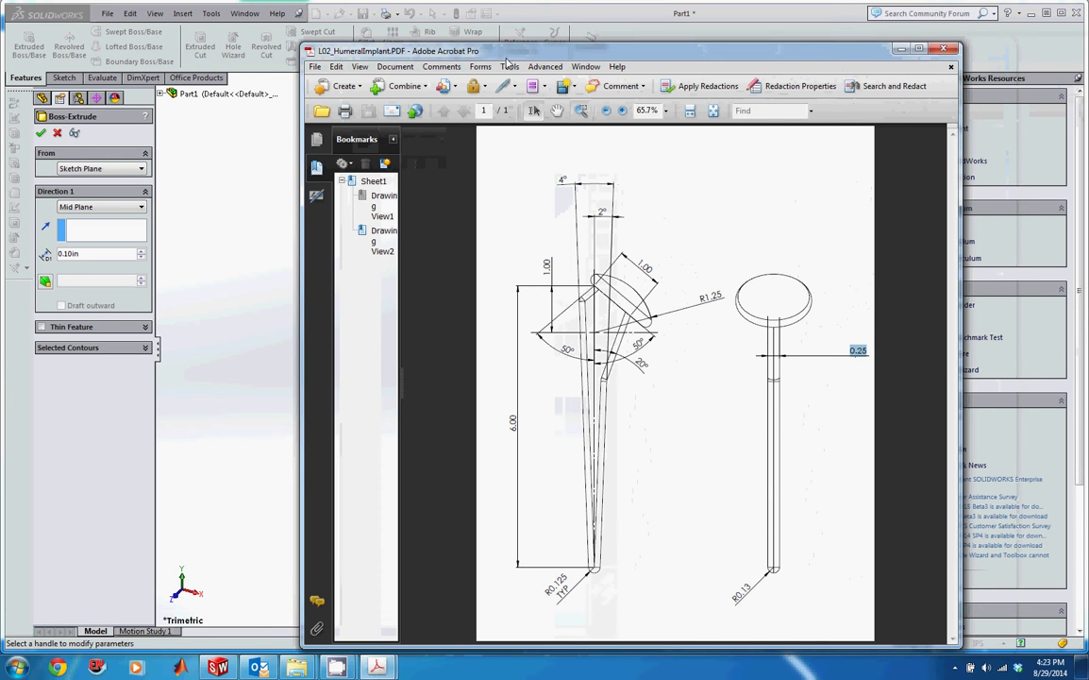
left_click_drag(510, 52, 838, 52)
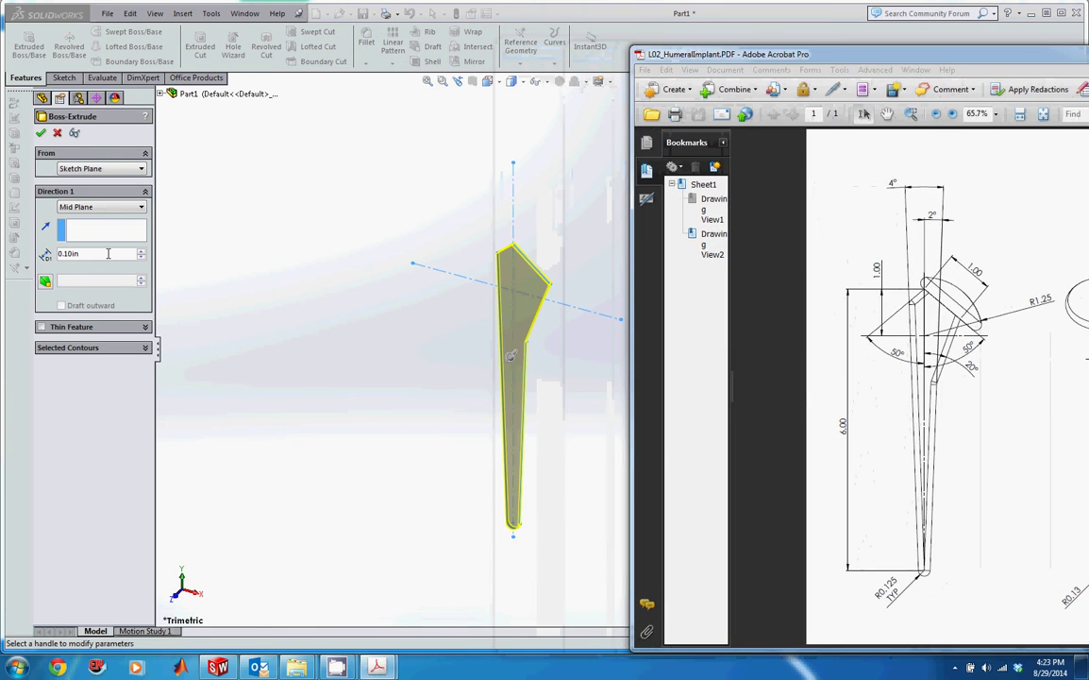
double_click(108, 253)
key("ctrl+v")
key("Return")
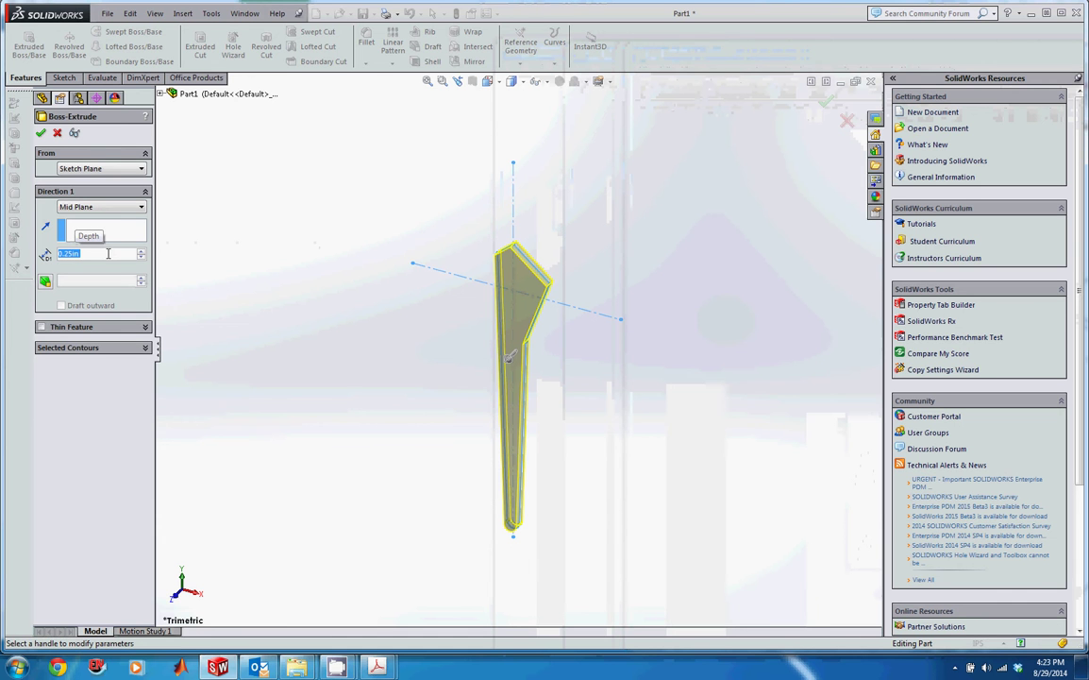
left_click(41, 132)
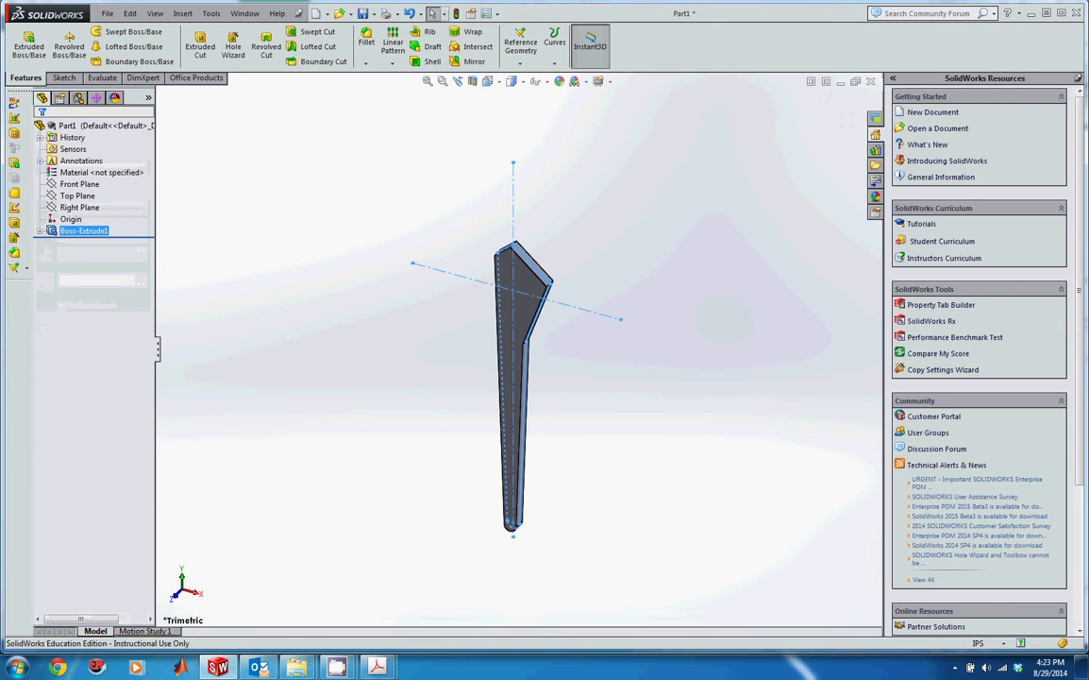
key("alt+Tab")
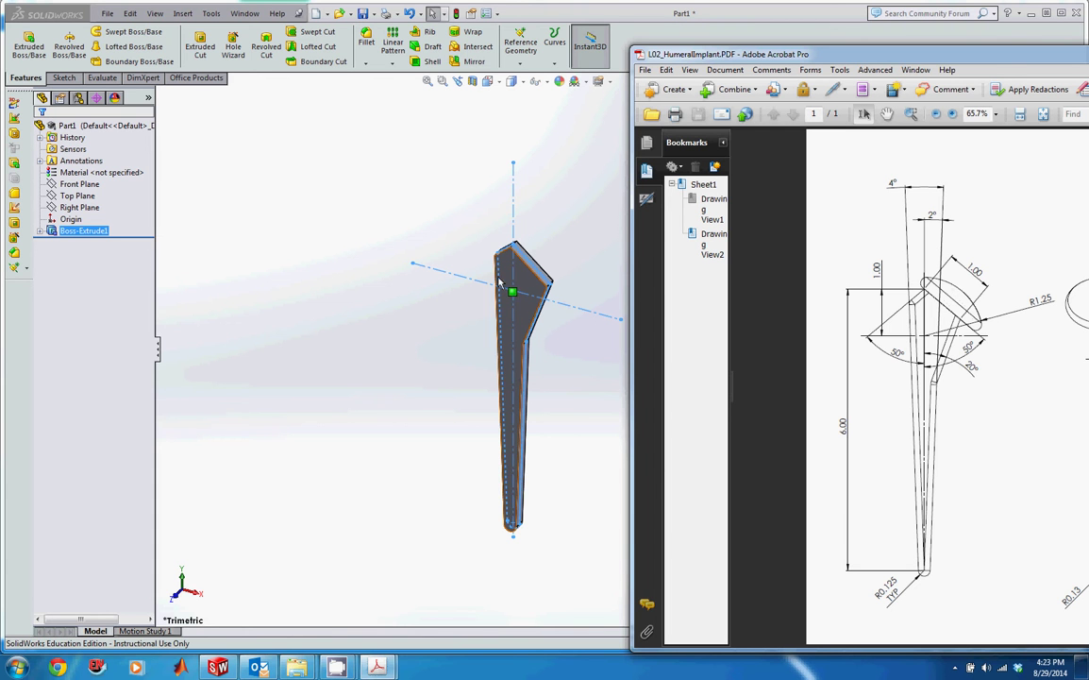
Open a new sketch on the Front Plane and select the Circle tool.
left_click(68, 185)
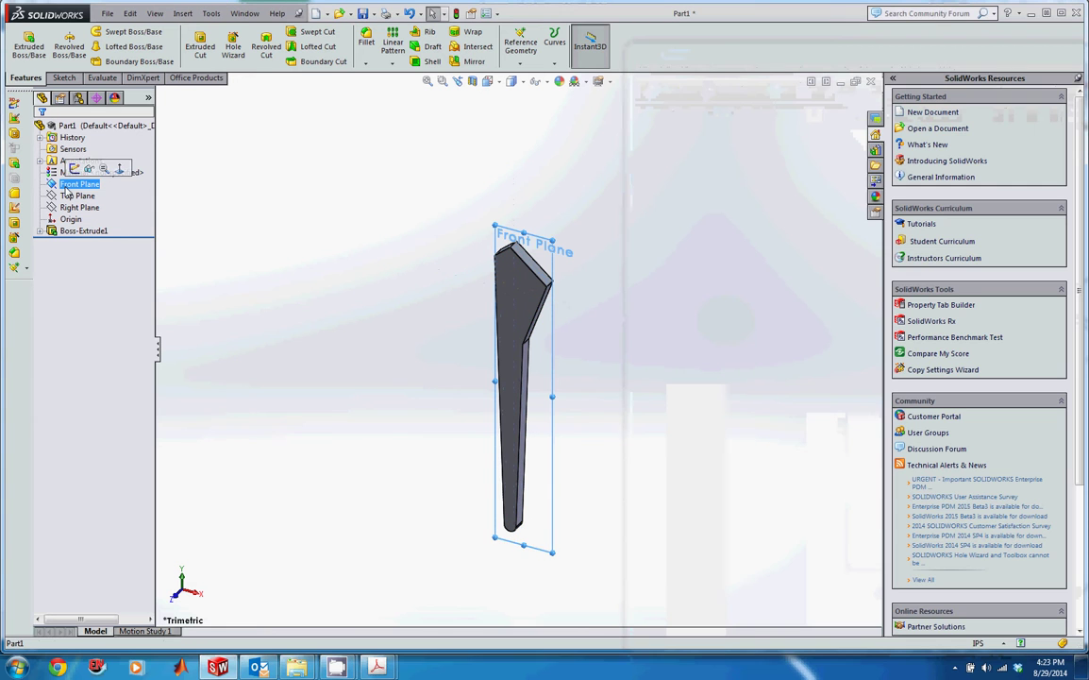
left_click(61, 78)
left_click(23, 40)
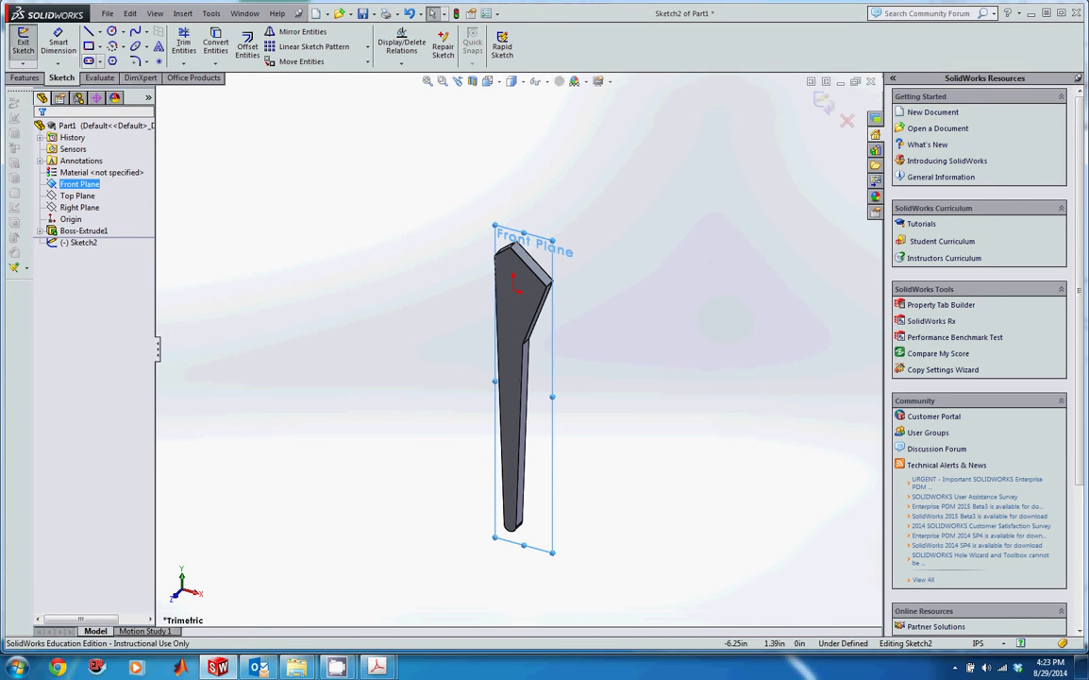
key("alt+Tab")
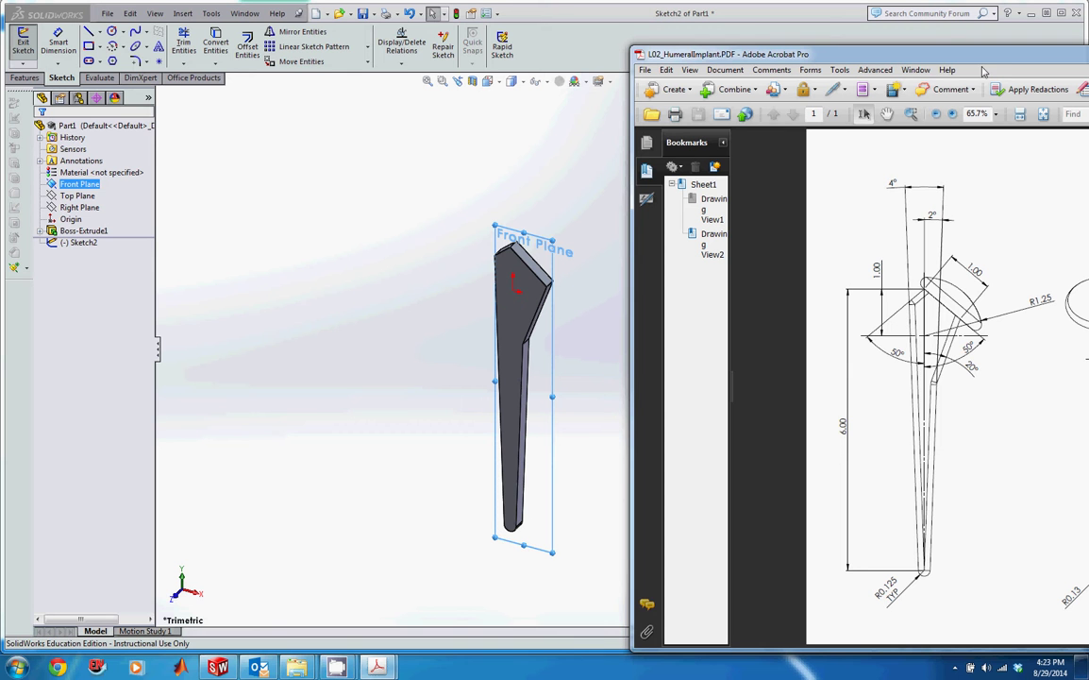
left_click(111, 32)
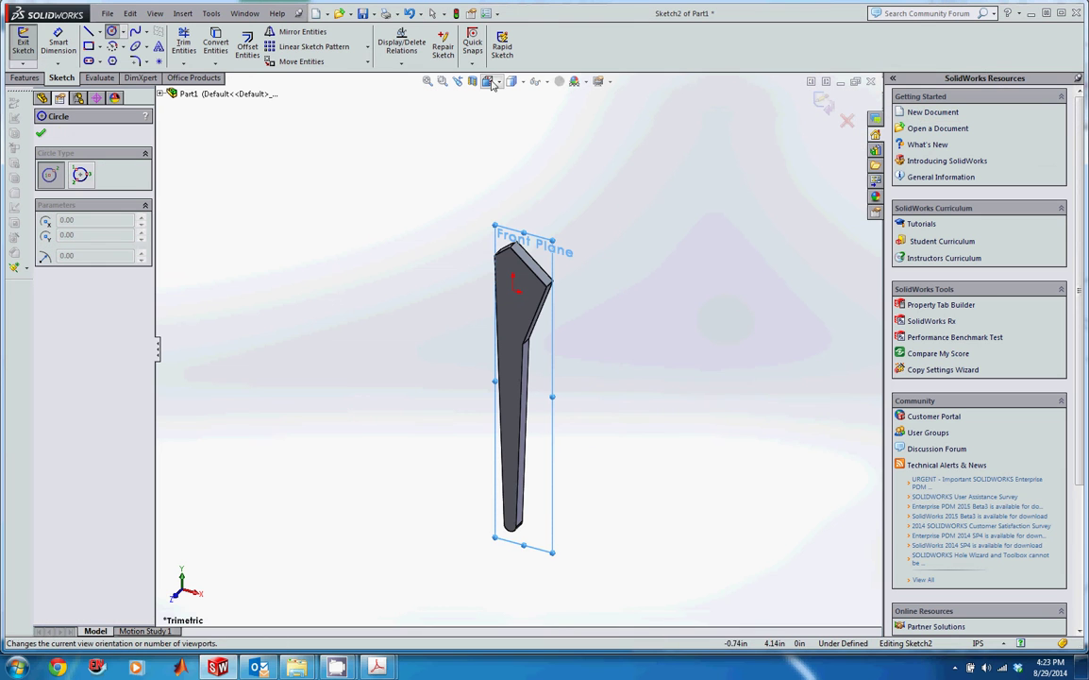
View the Front Plane head-on and draw a circle centred on the origin.
left_click(488, 83)
left_click(554, 146)
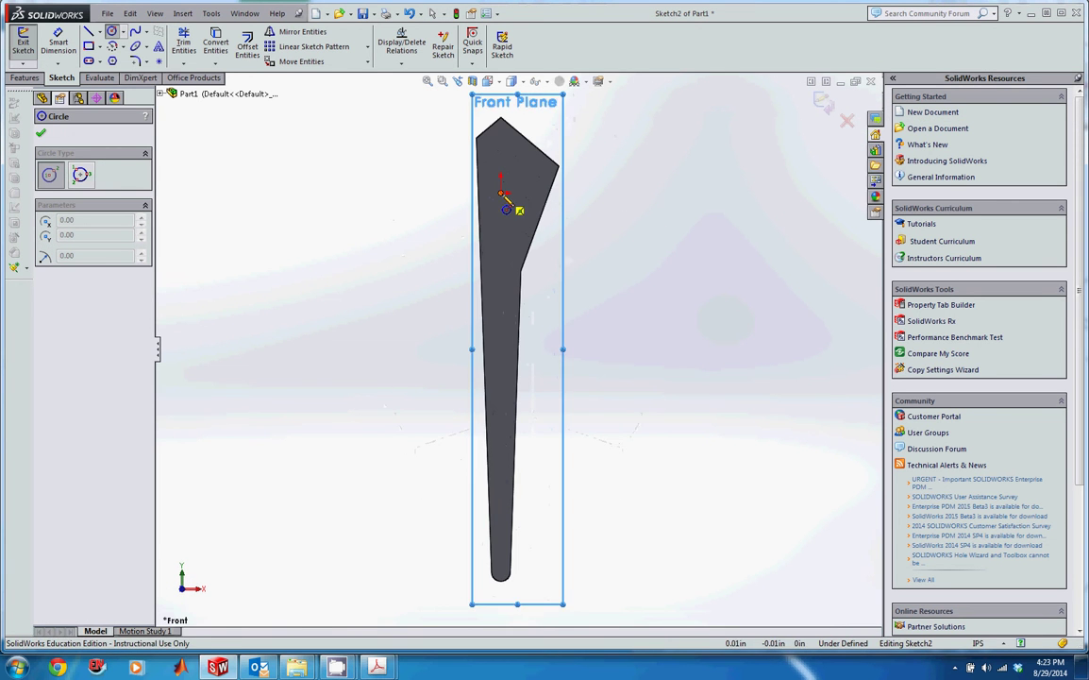
left_click(501, 187)
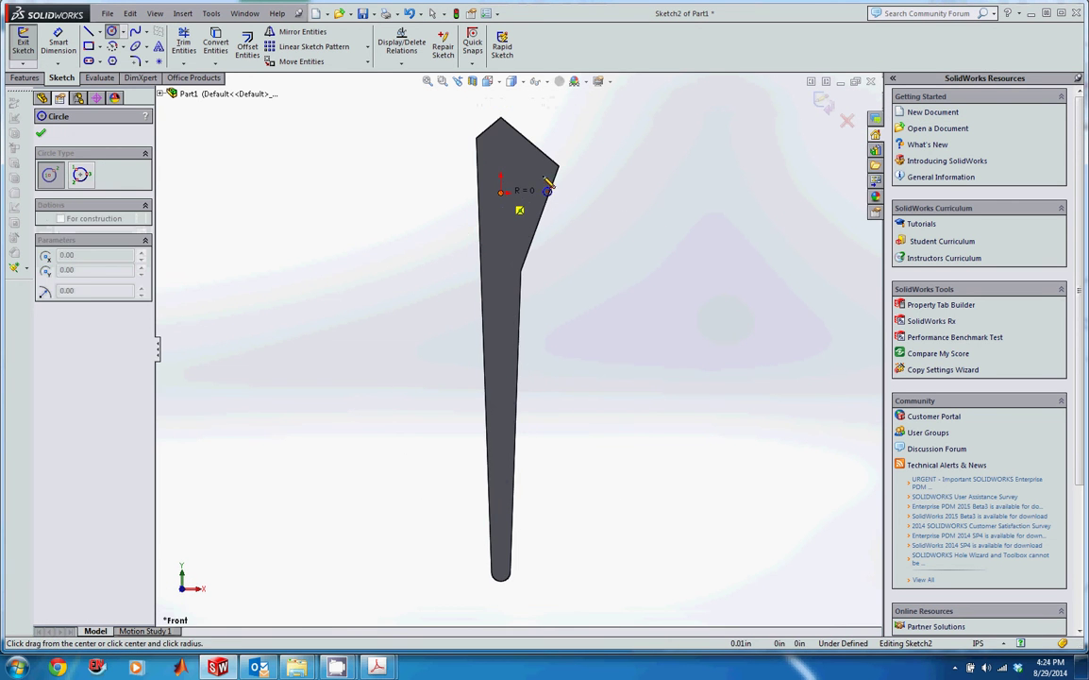
left_click(596, 159)
key("Escape")
Dimension the circle's diameter as 1.25*2, giving 2.50 in.
key("d")
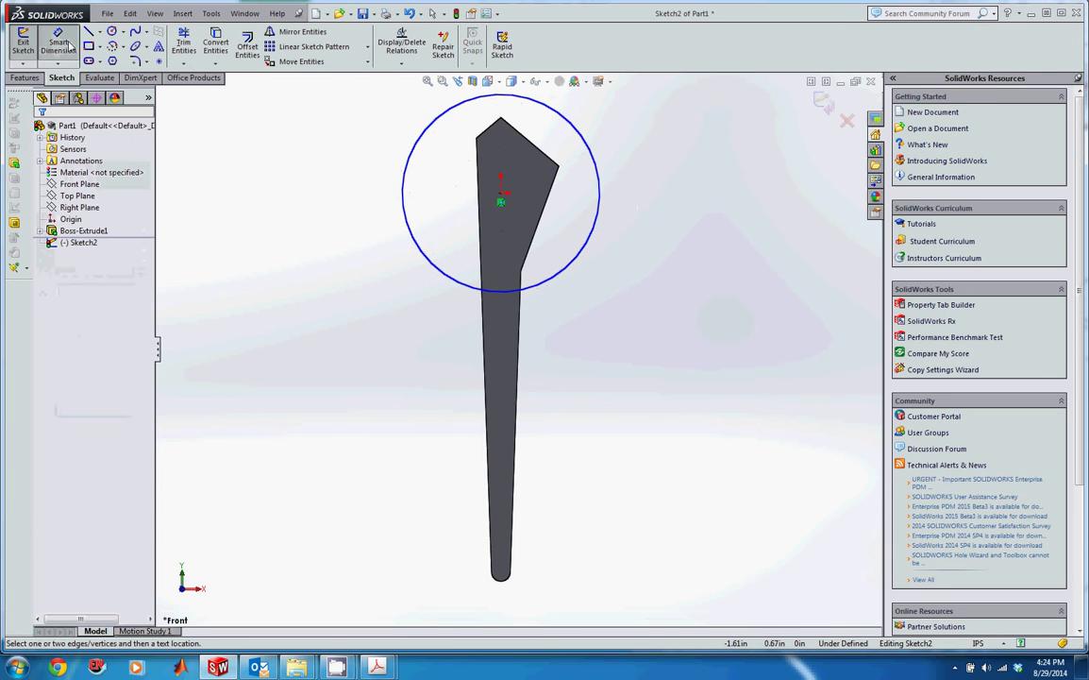
left_click(598, 165)
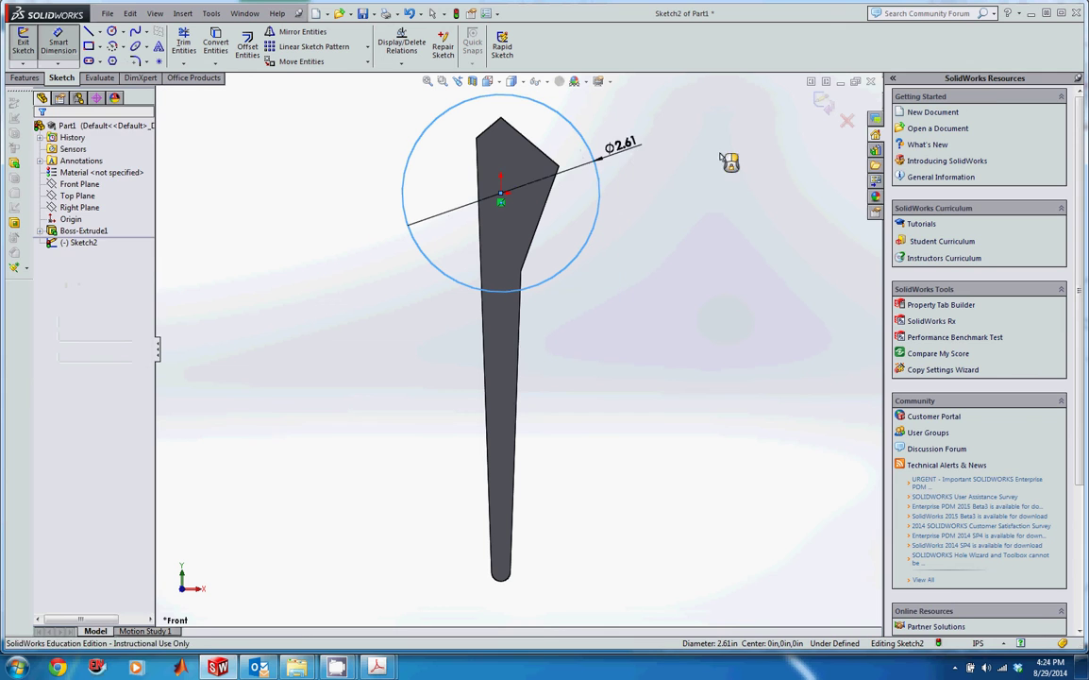
left_click(612, 144)
key("alt+Tab")
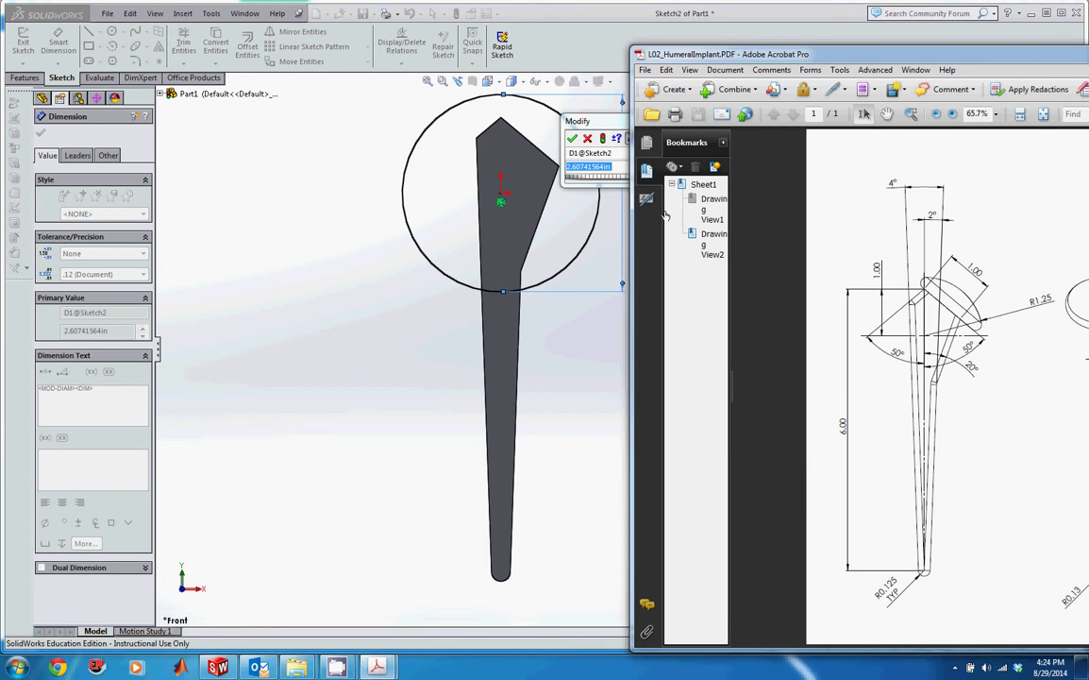
left_click(612, 193)
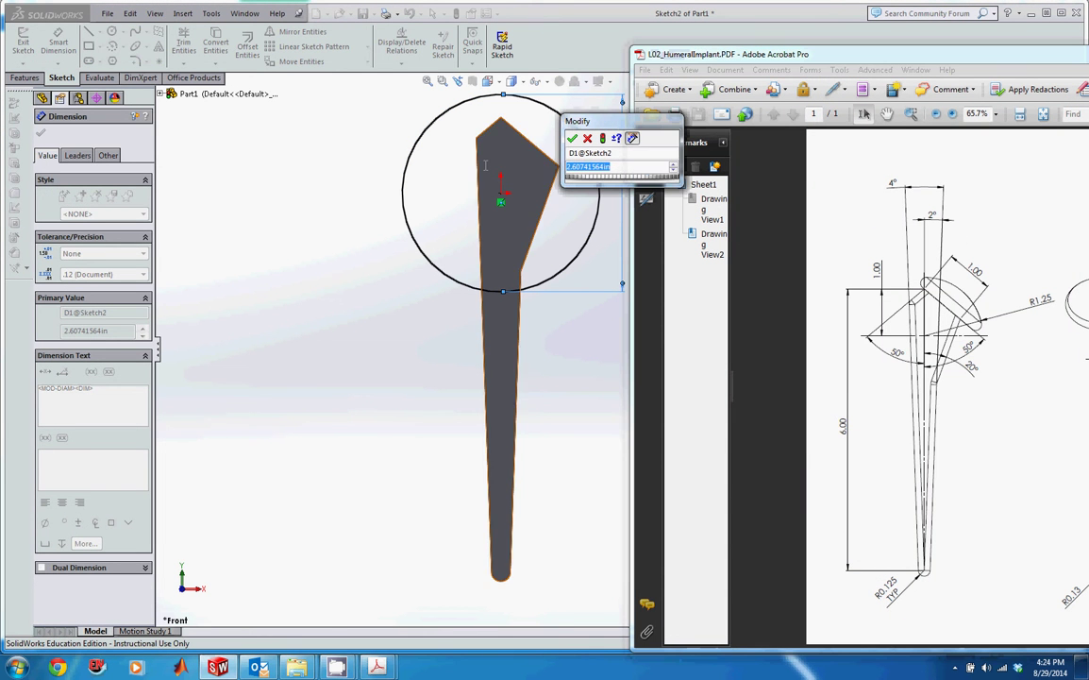
type("1.25*2")
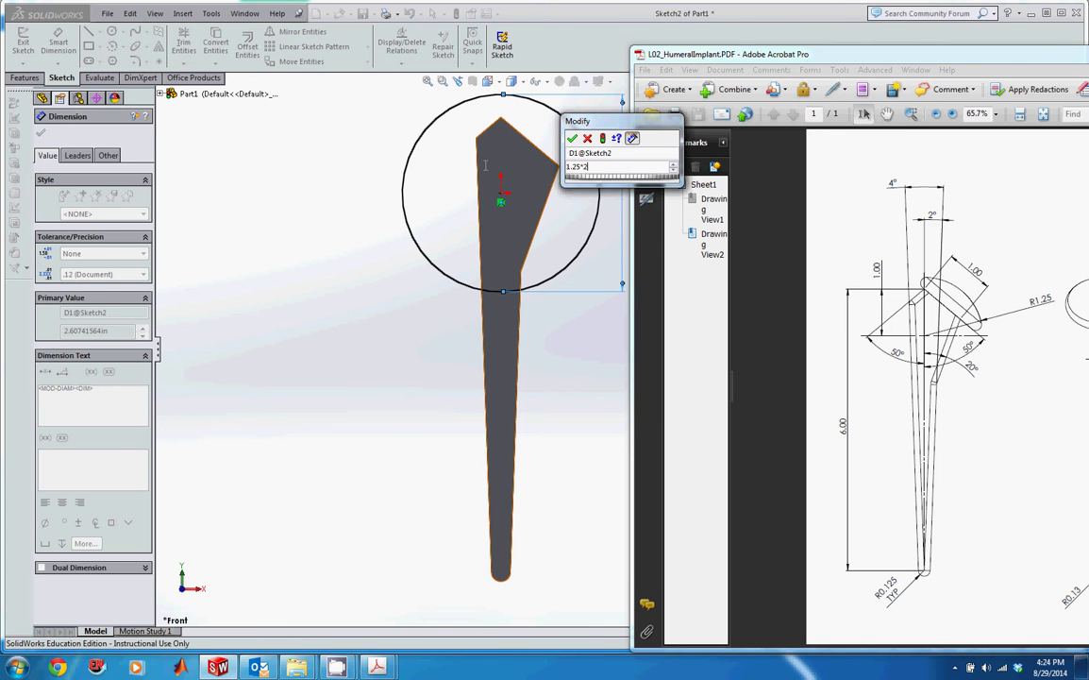
key("Return")
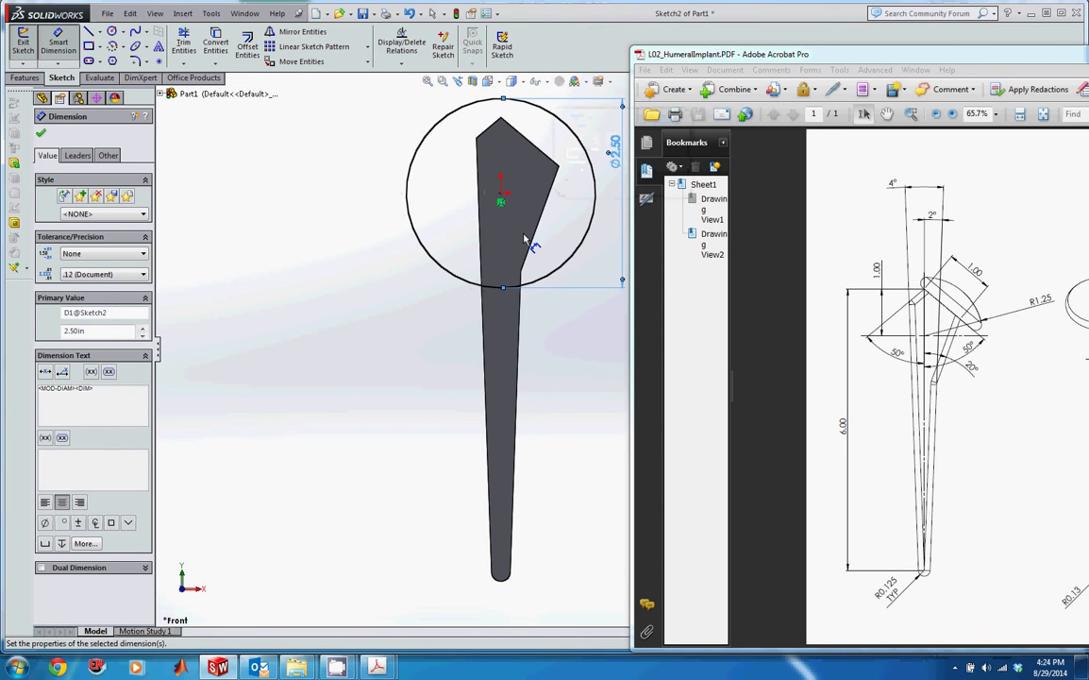
Convert the stem's slanted top edge into a sketch line.
left_click(215, 47)
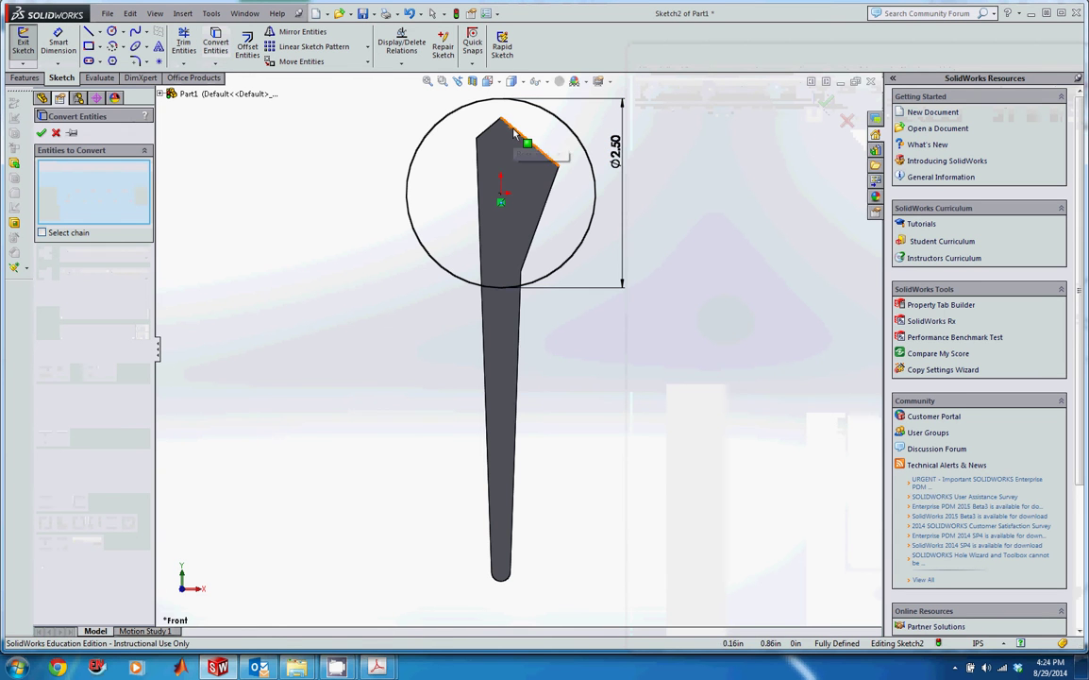
left_click(515, 134)
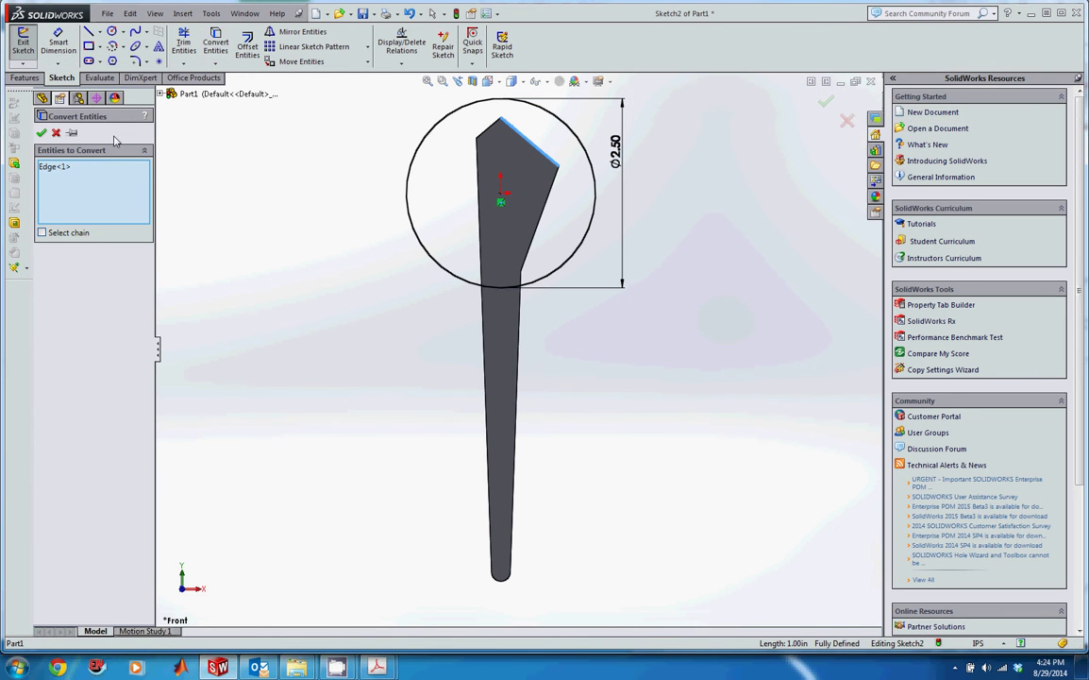
left_click(42, 134)
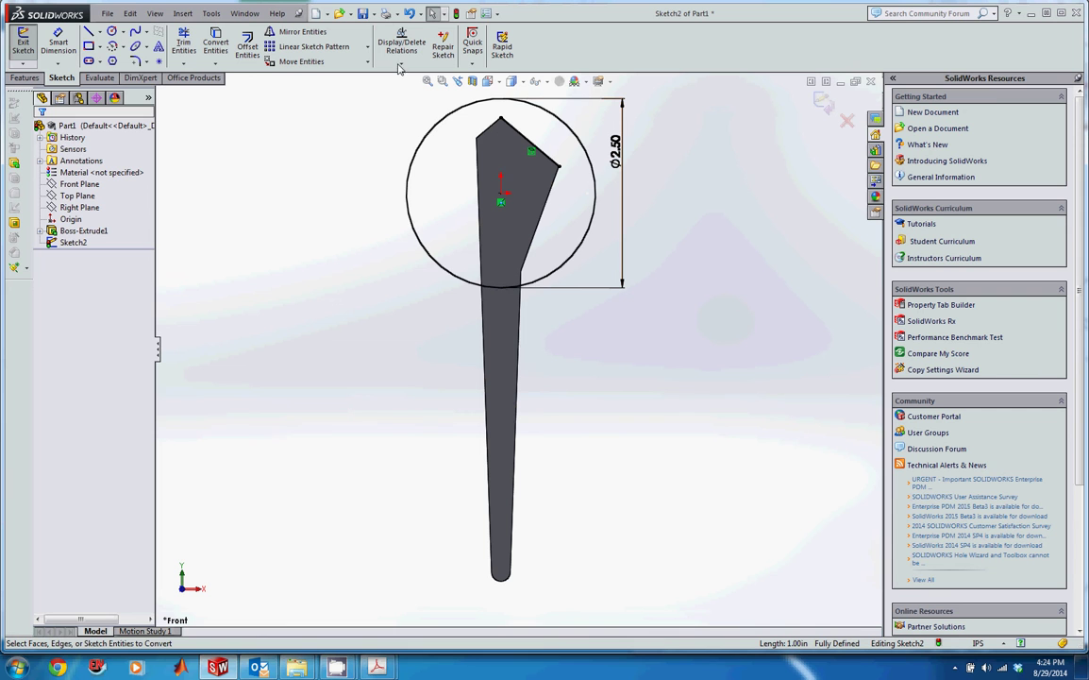
Try the Trim closest, corner and inside/outside modes on the circle and slanted line.
left_click(179, 48)
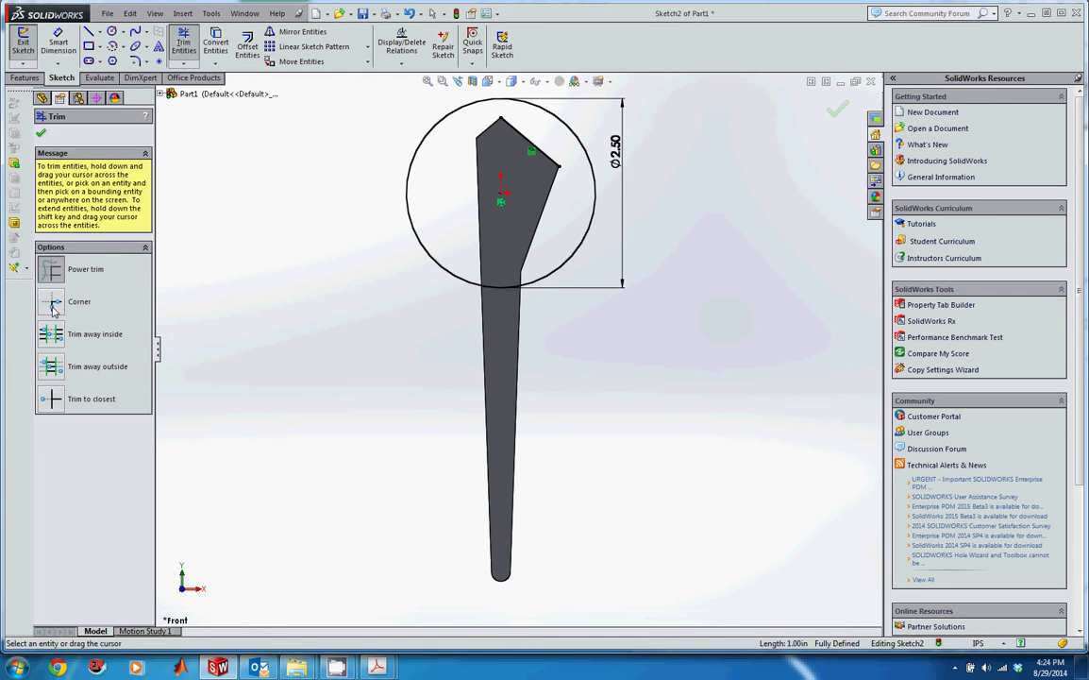
left_click(52, 398)
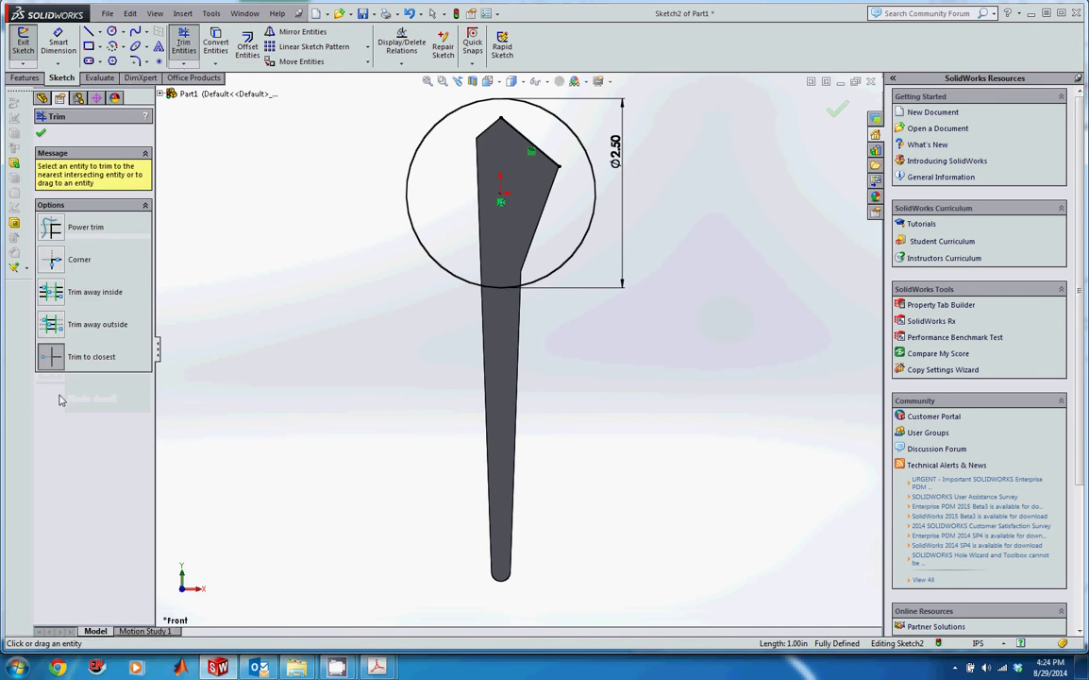
left_click(486, 104)
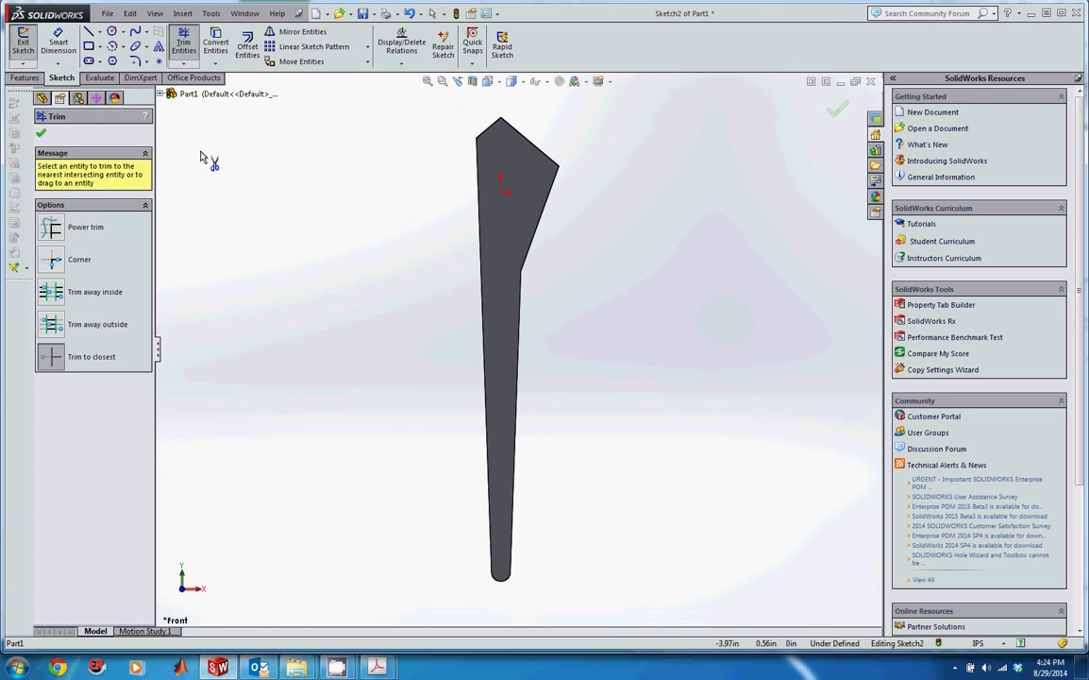
key("ctrl+z")
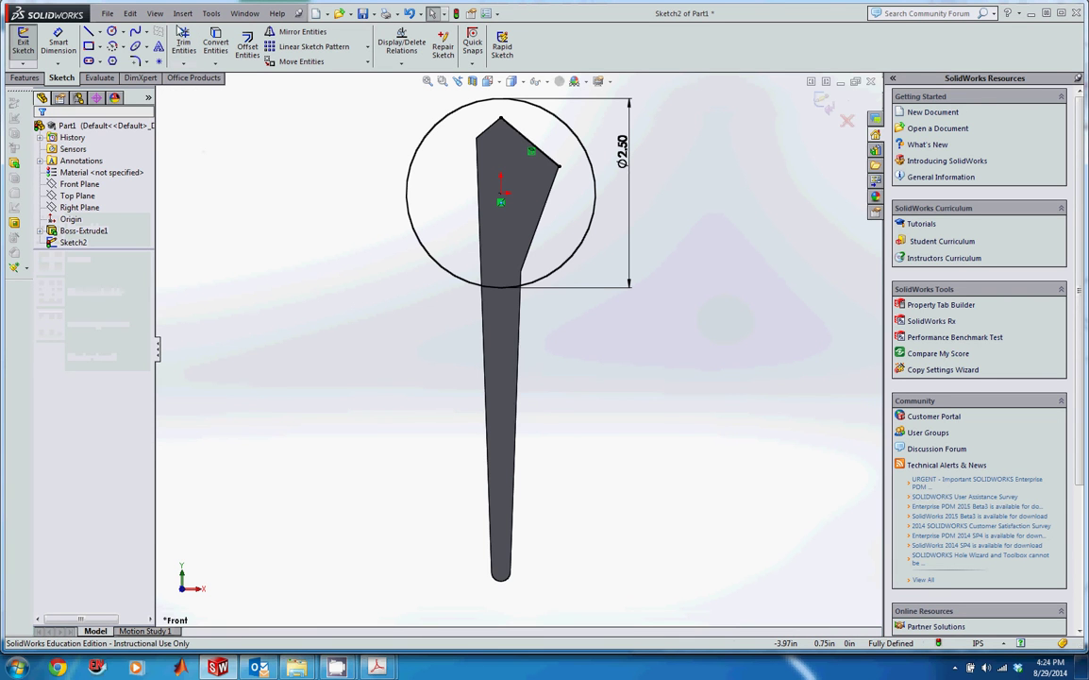
left_click(184, 42)
left_click(53, 263)
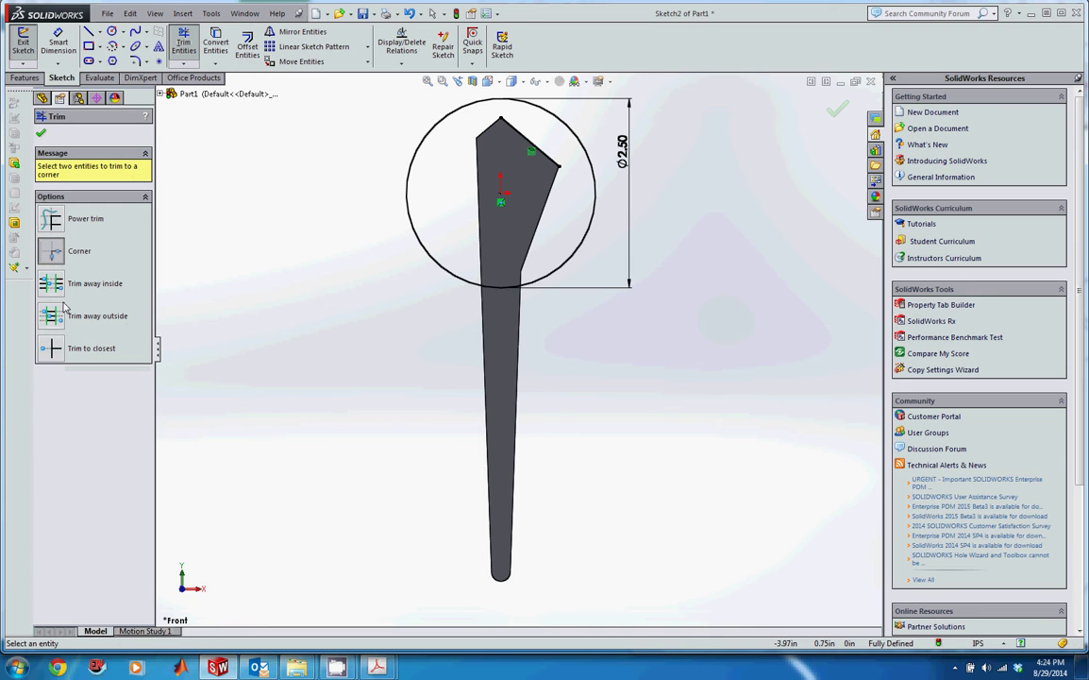
left_click(509, 128)
left_click(497, 100)
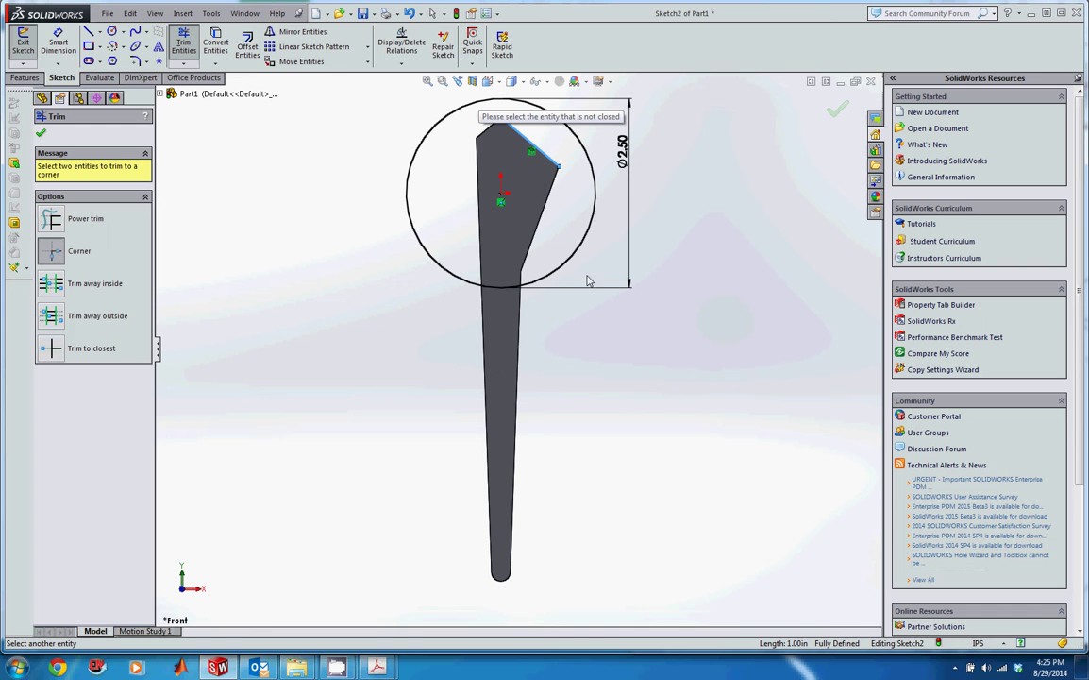
left_click(51, 317)
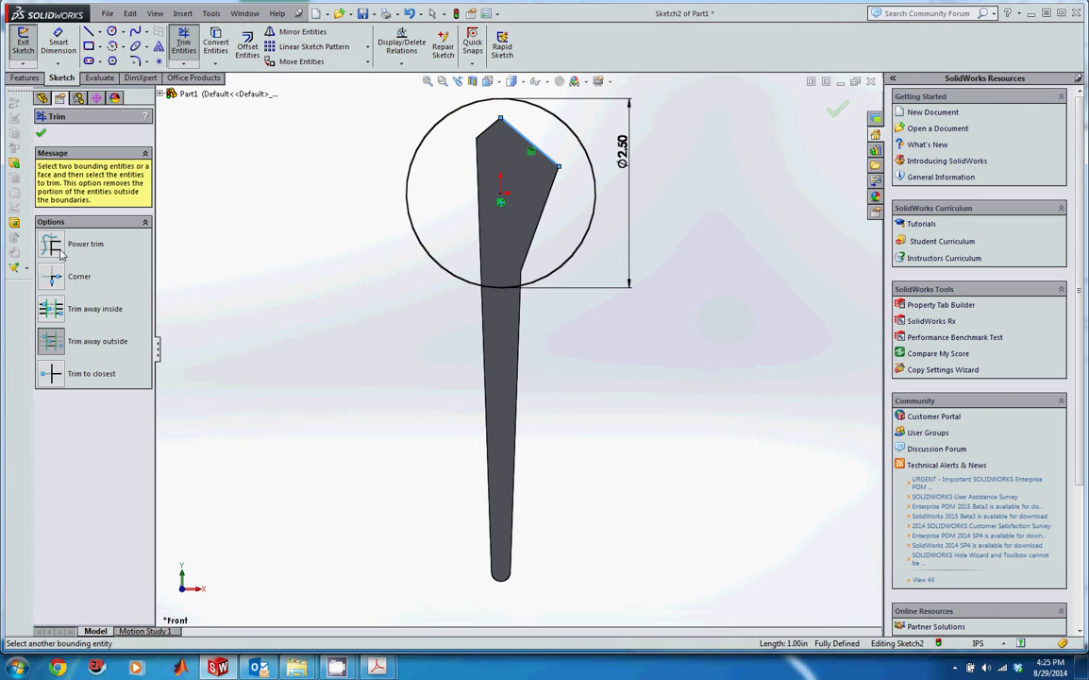
left_click(52, 309)
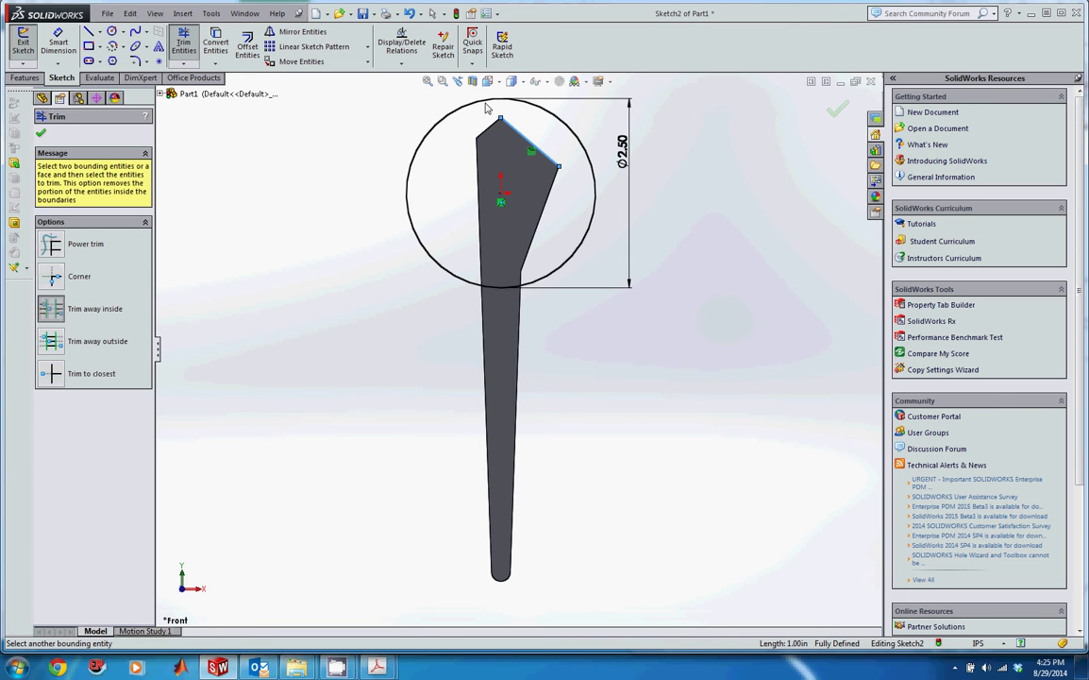
left_click(506, 124)
left_click(68, 376)
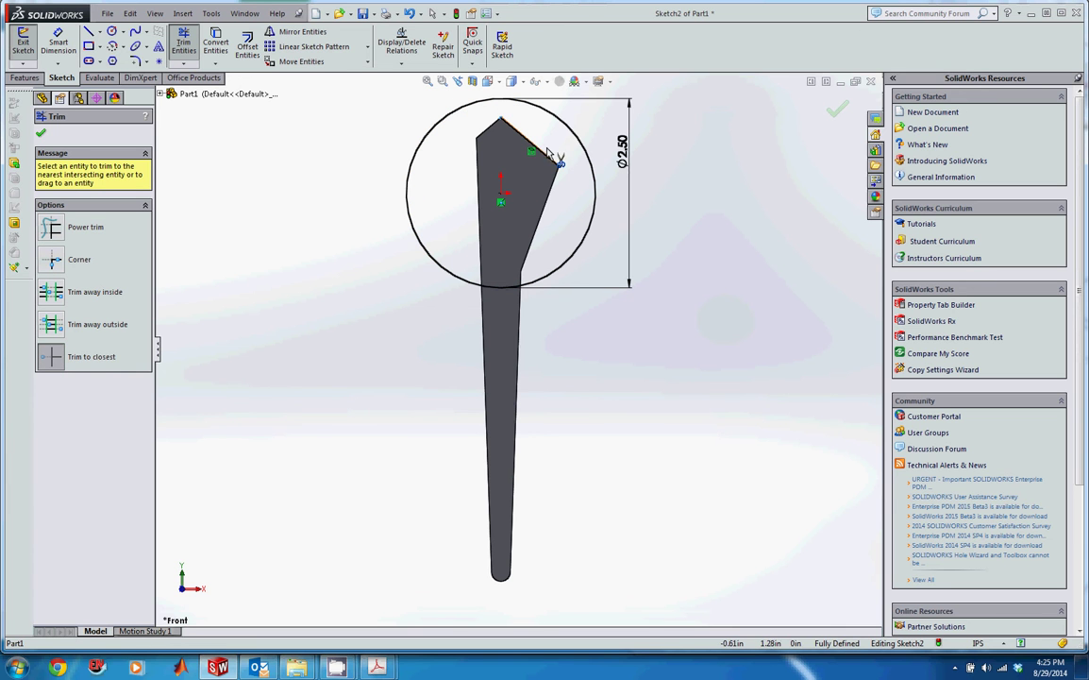
left_click(40, 131)
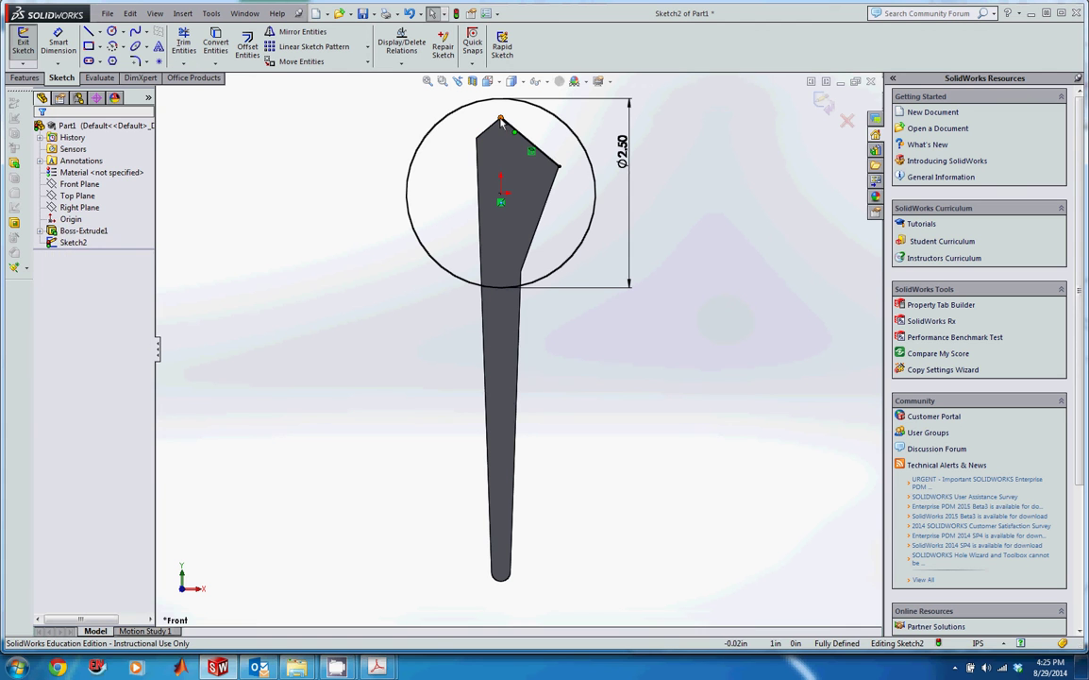
Extend the slanted line past the circle and trim away the lower circle and overhangs.
left_click(500, 118)
left_click_drag(500, 118, 461, 83)
left_click(559, 167)
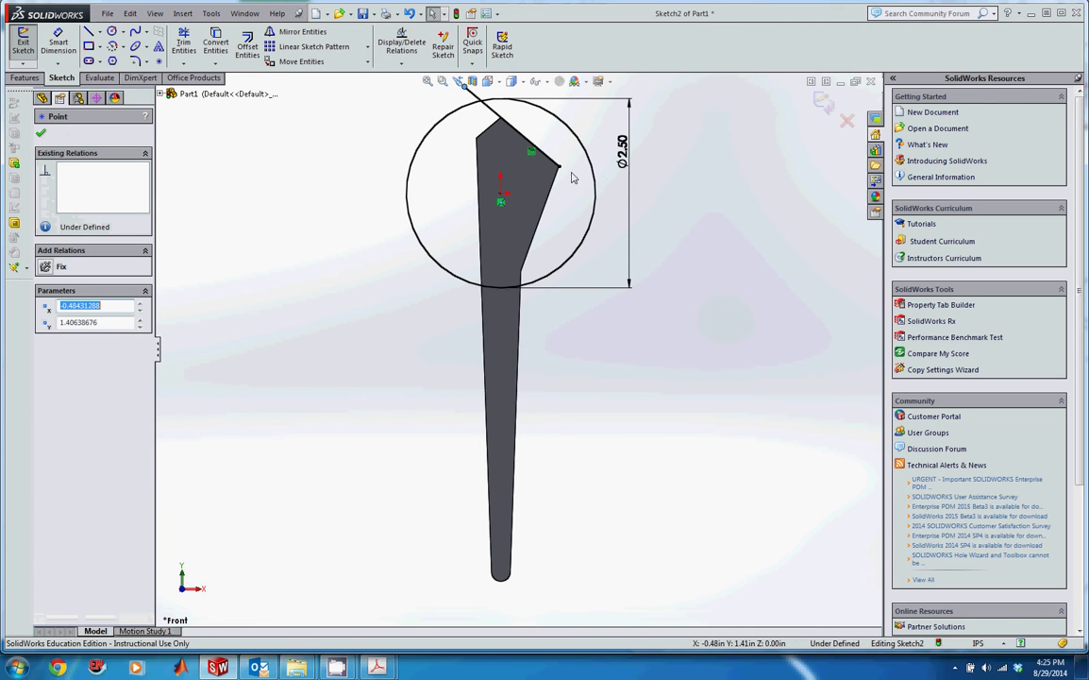
left_click_drag(558, 167, 612, 208)
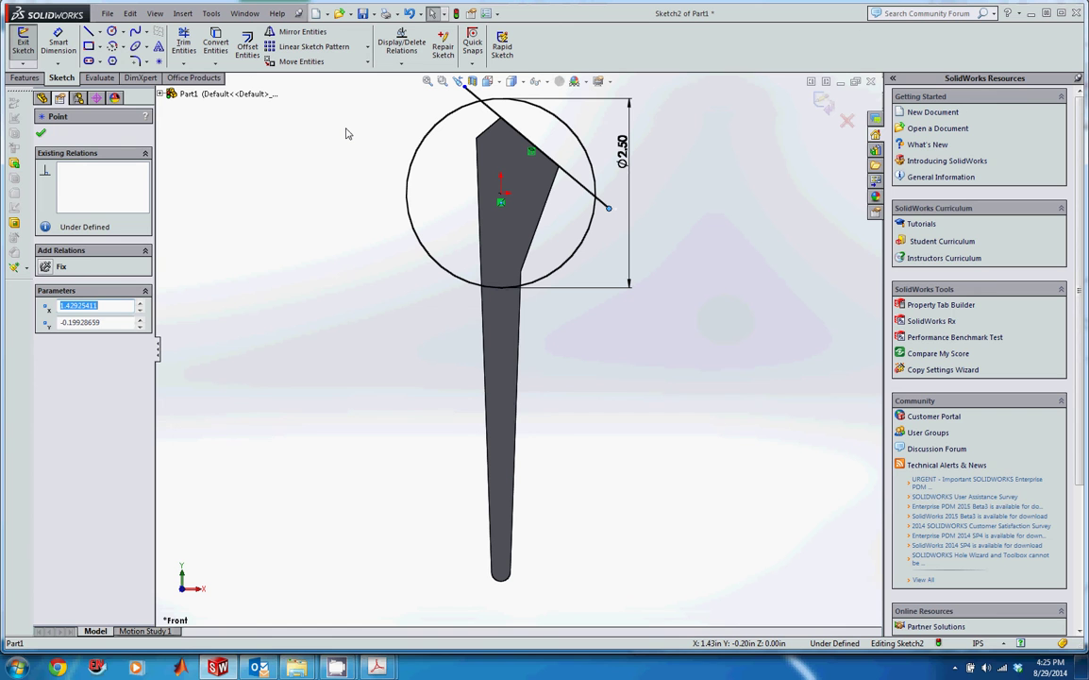
left_click(183, 43)
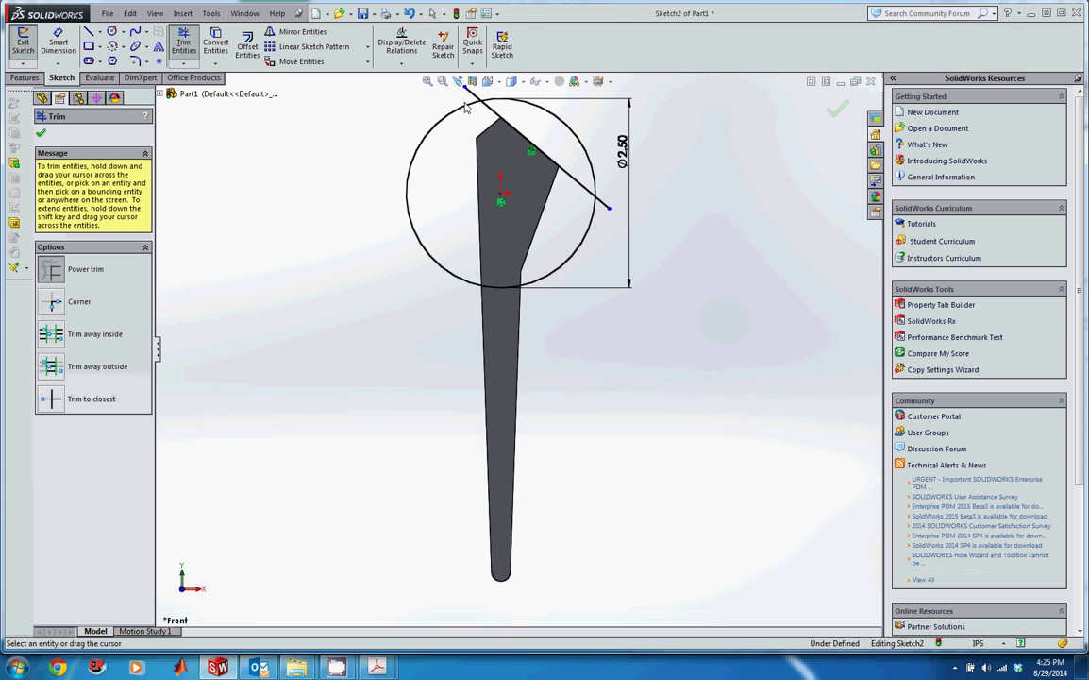
mouse_move(457, 132)
left_mouse_down()
mouse_move(462, 103)
mouse_move(443, 245)
mouse_move(536, 180)
mouse_move(585, 235)
mouse_move(529, 207)
mouse_move(552, 179)
mouse_move(605, 205)
left_mouse_up()
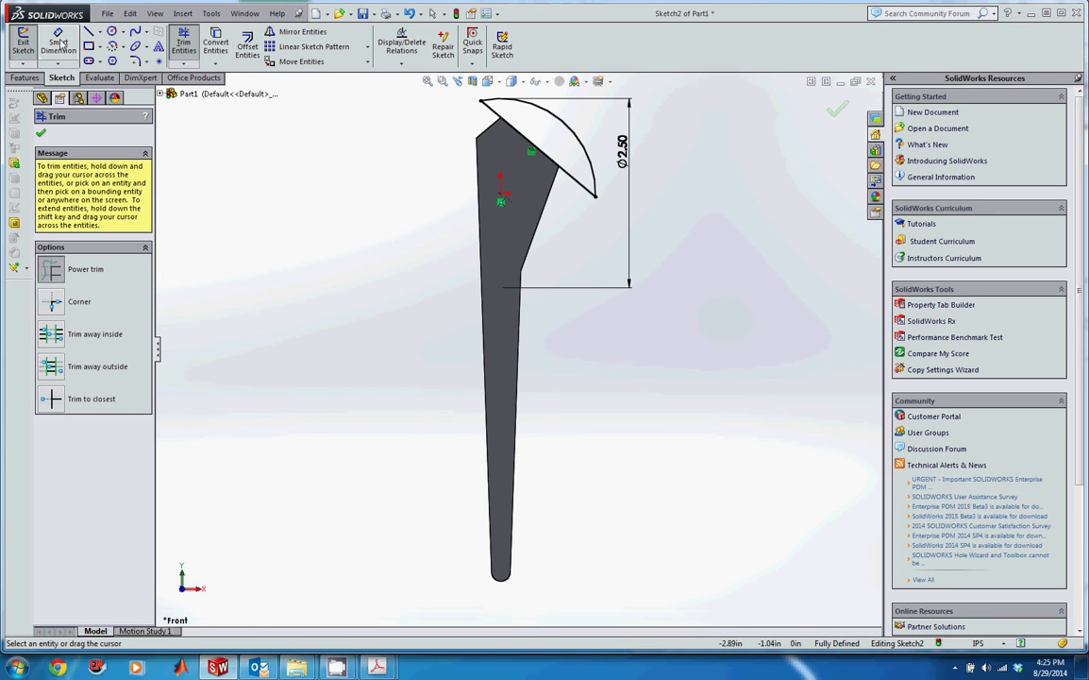
Draw a centerline from below the head up through the domed arc.
left_click(100, 33)
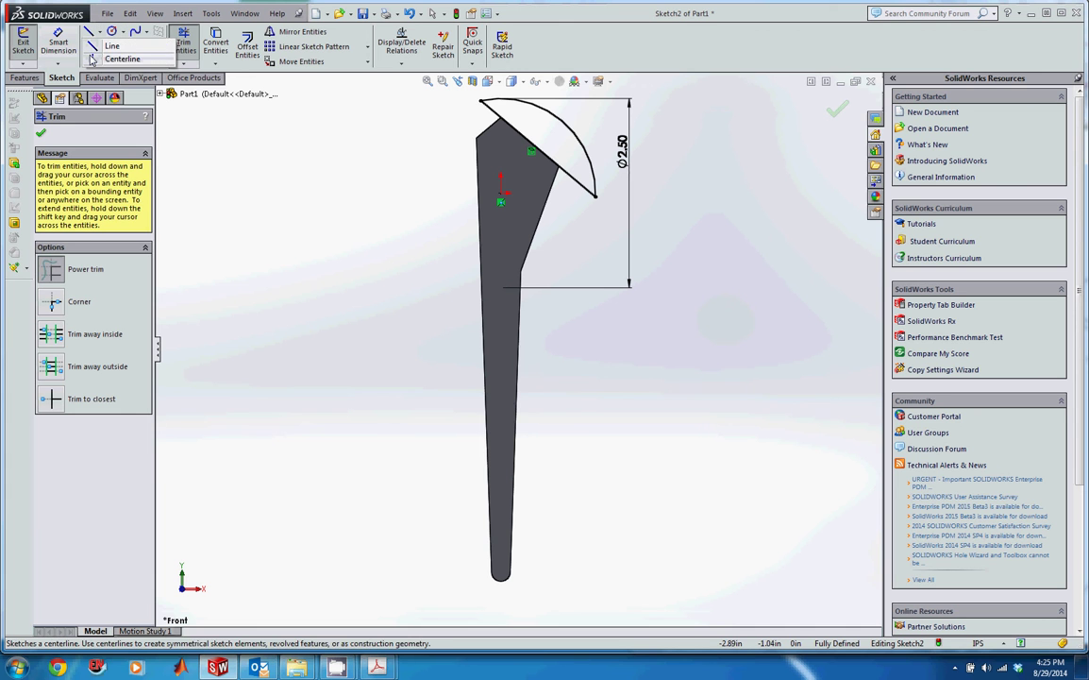
mouse_move(91, 52)
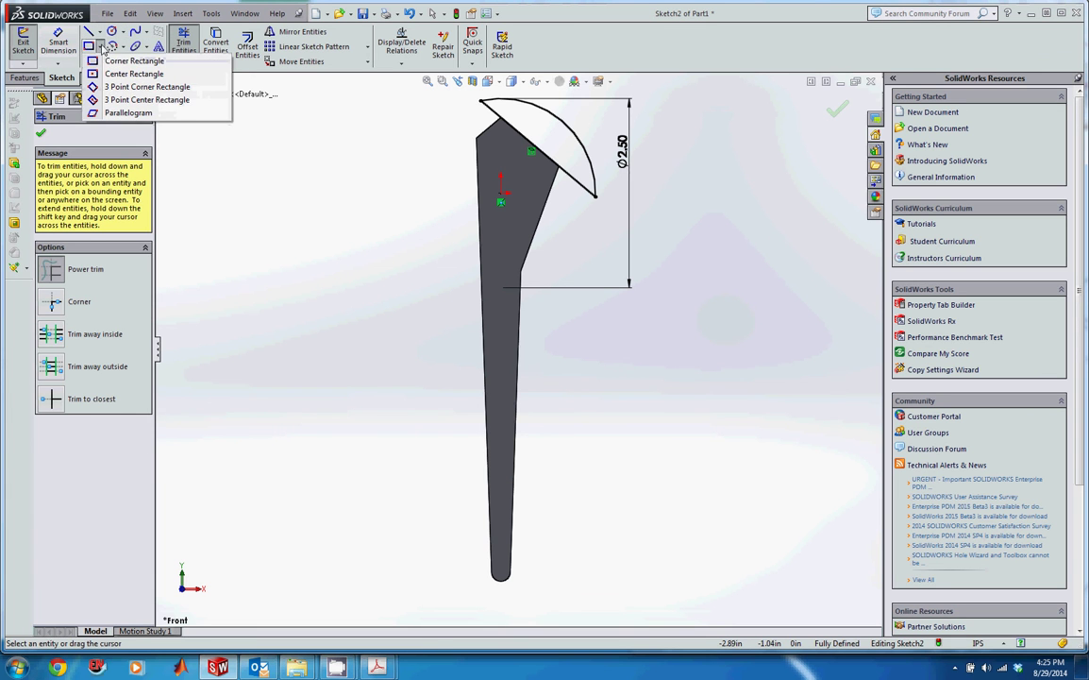
left_click(115, 58)
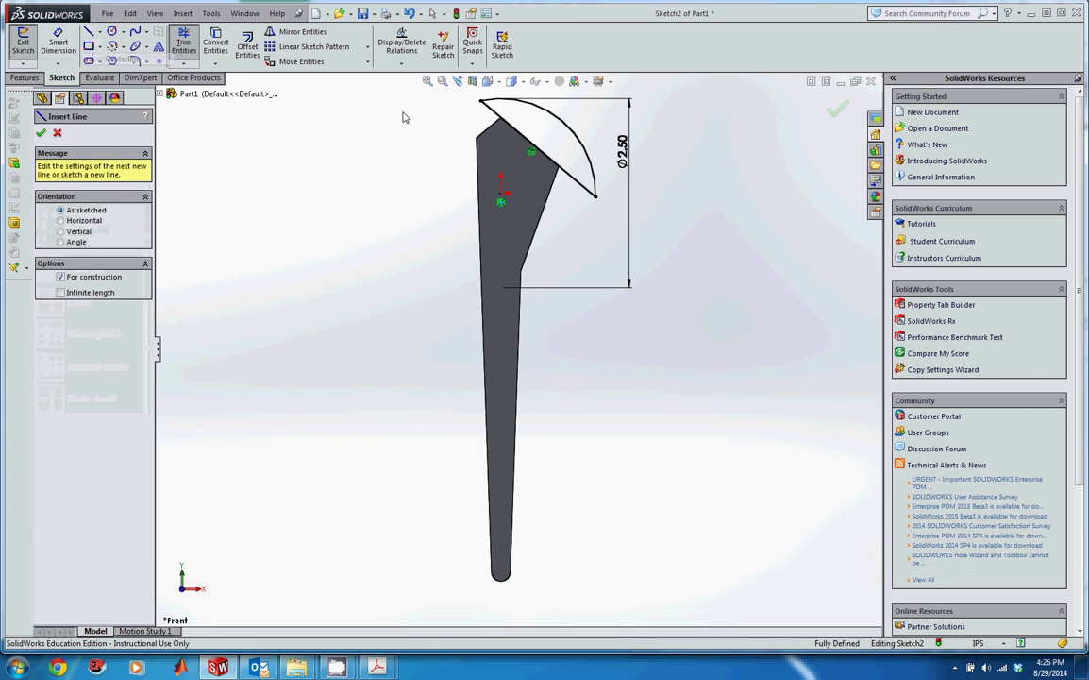
left_click(569, 135)
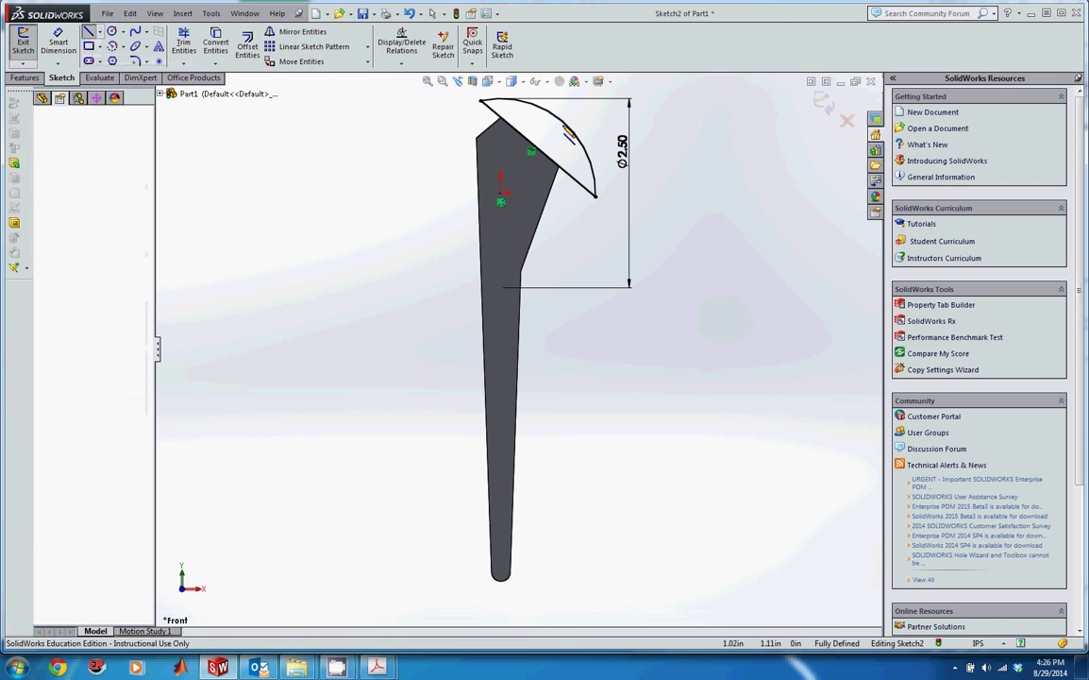
left_click(451, 251)
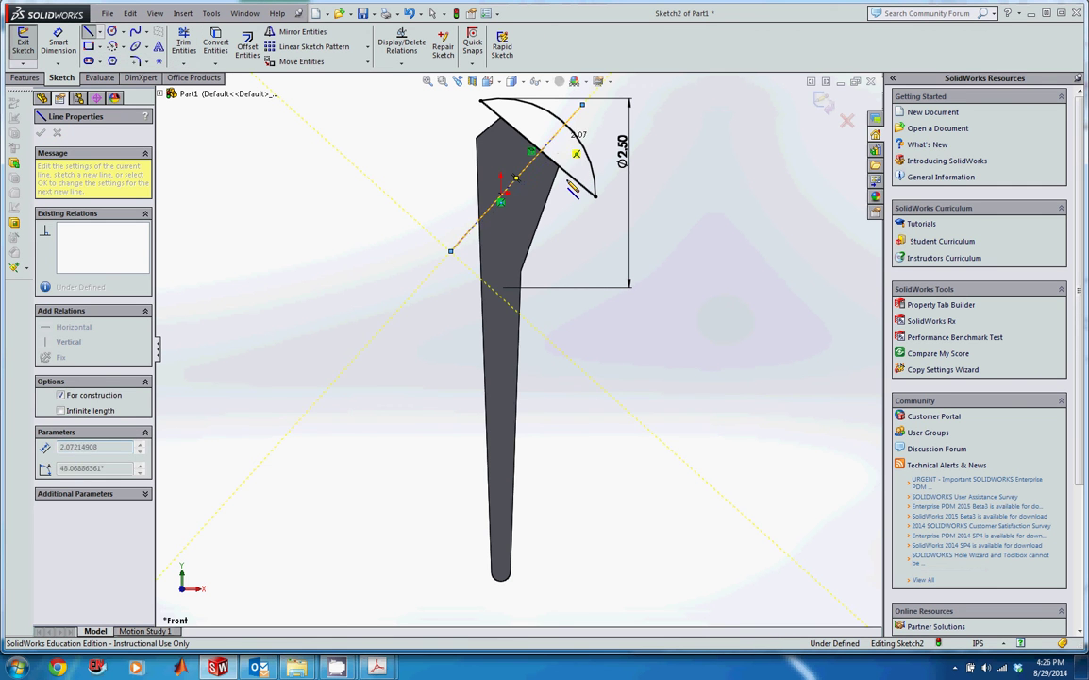
double_click(583, 104)
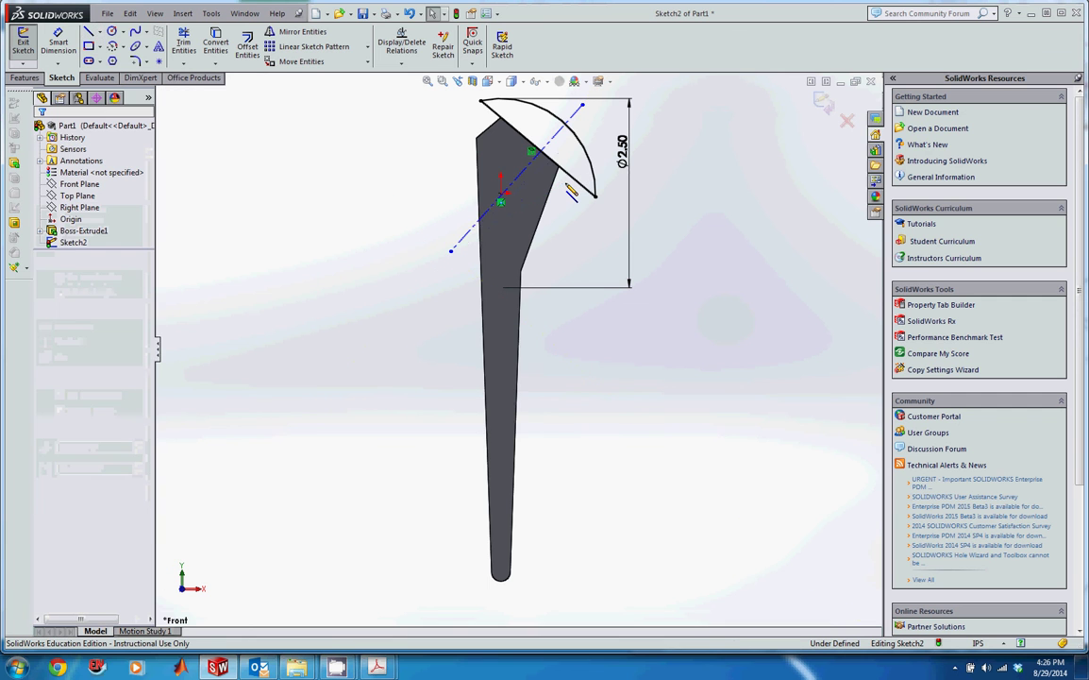
Make the centerline perpendicular to the chord line.
left_click(401, 64)
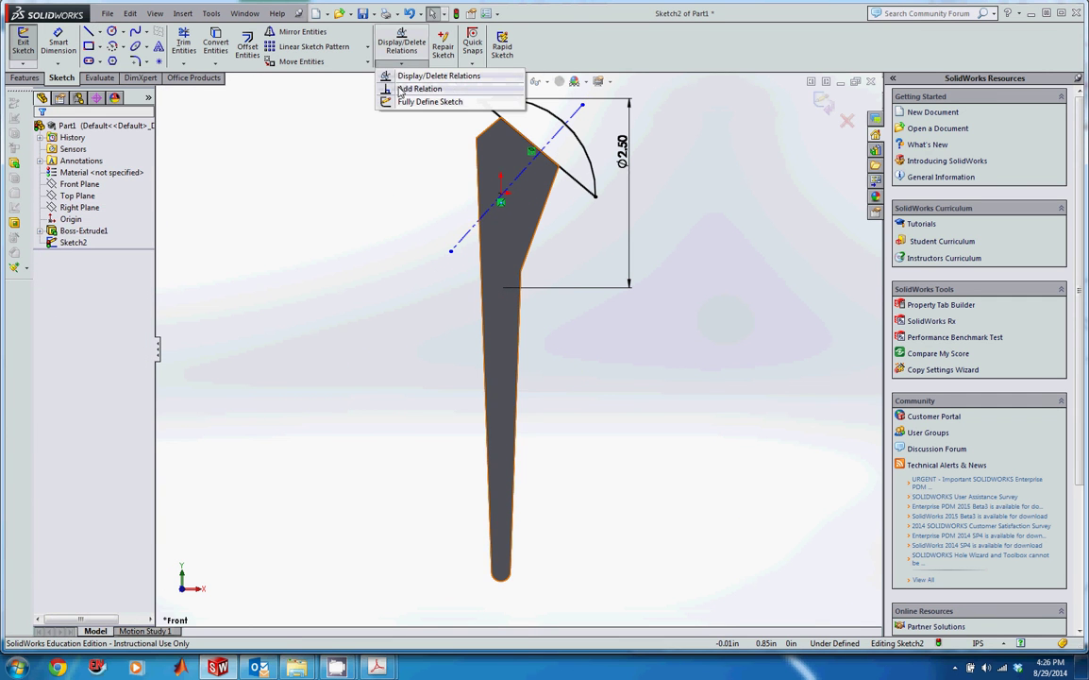
left_click(400, 91)
left_click(472, 229)
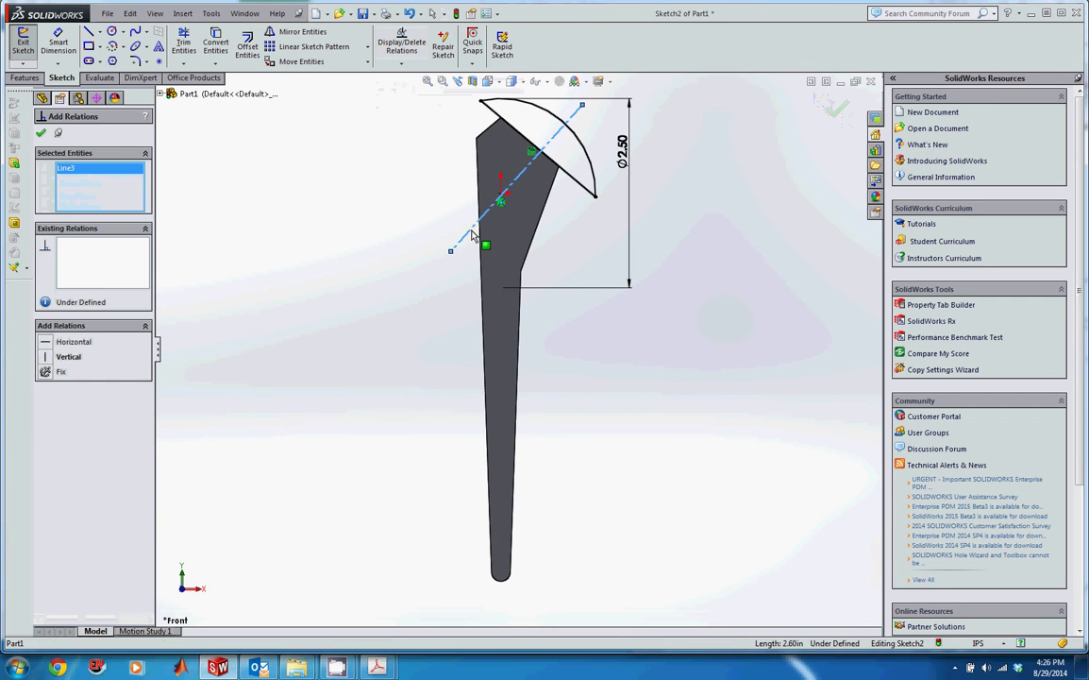
left_click(586, 187)
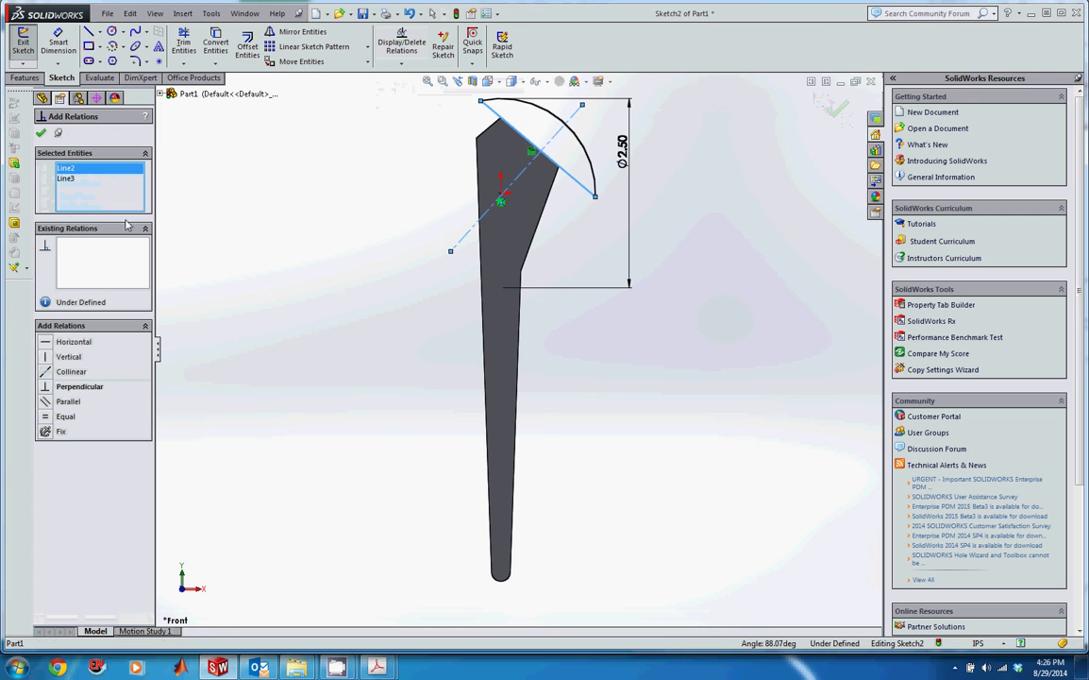
left_click(47, 388)
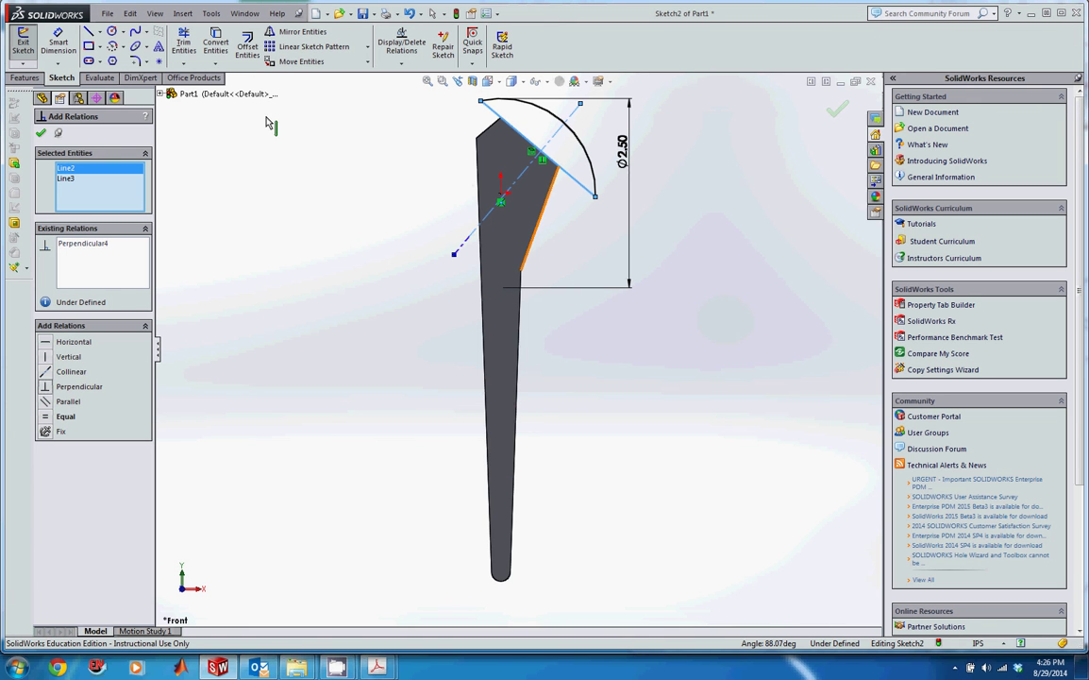
Make the arc's two endpoints symmetric about the centerline.
left_click(498, 114)
left_click(482, 102)
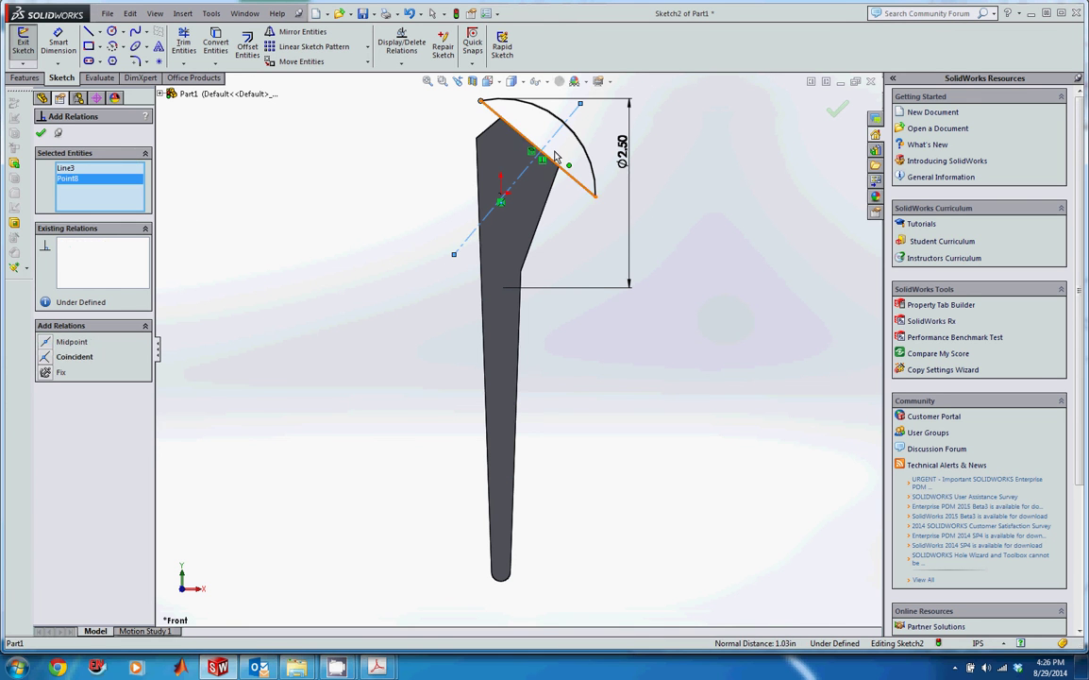
left_click(597, 195)
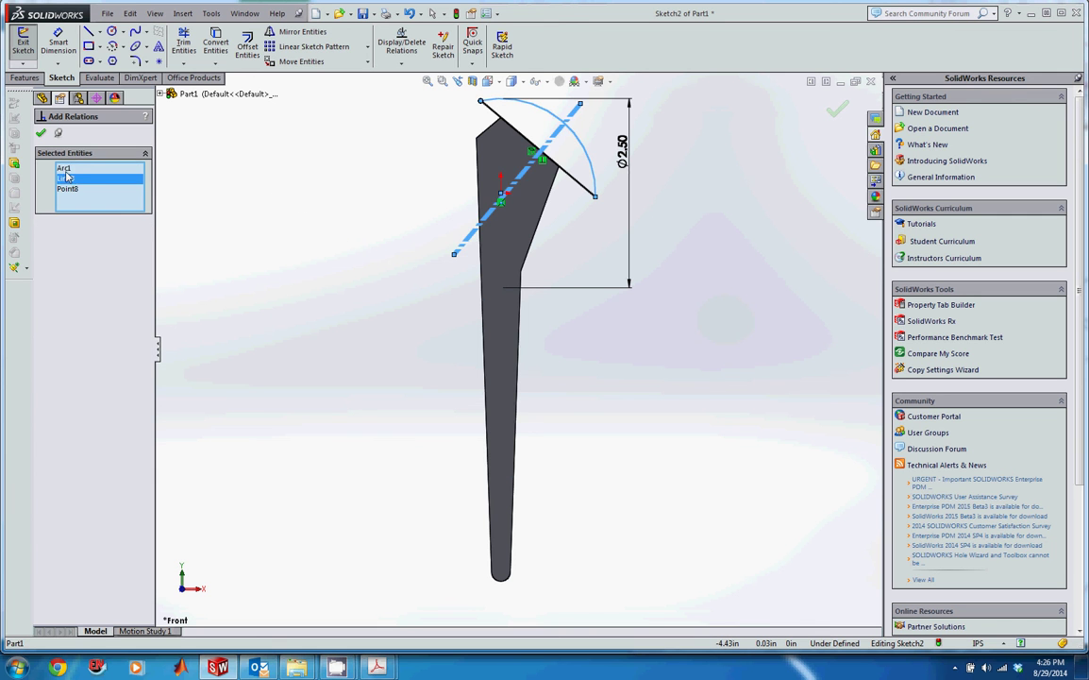
key("Delete")
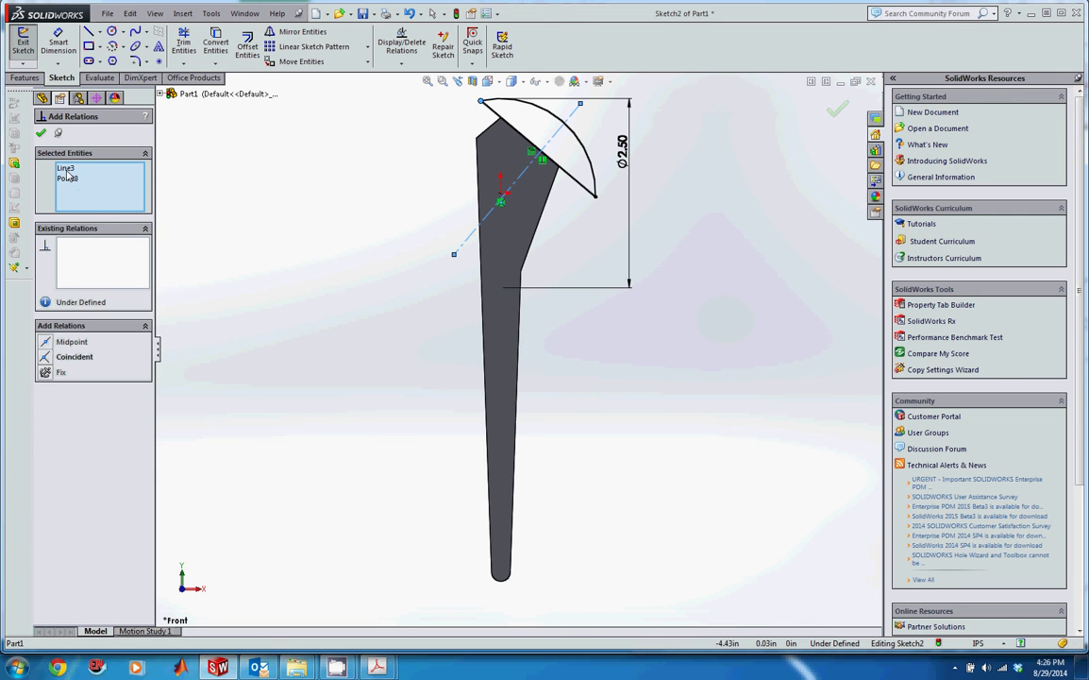
left_click(595, 198)
left_click(45, 342)
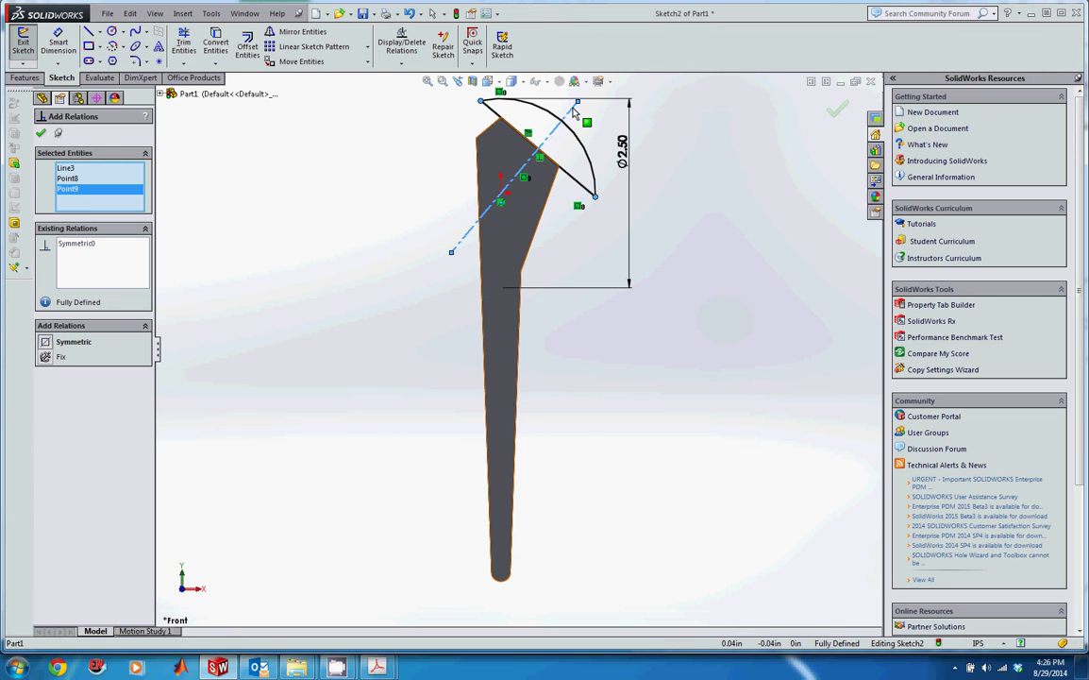
Draw a line along the centerline from the chord to the arc.
left_click(40, 134)
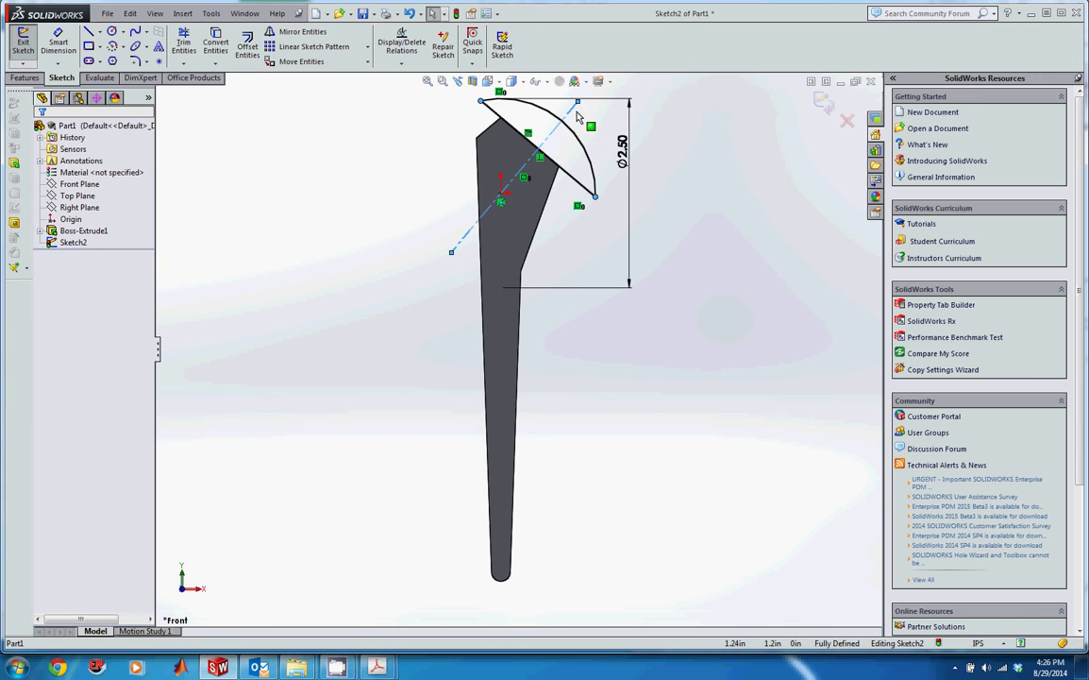
scroll(482, 176, "down", 3)
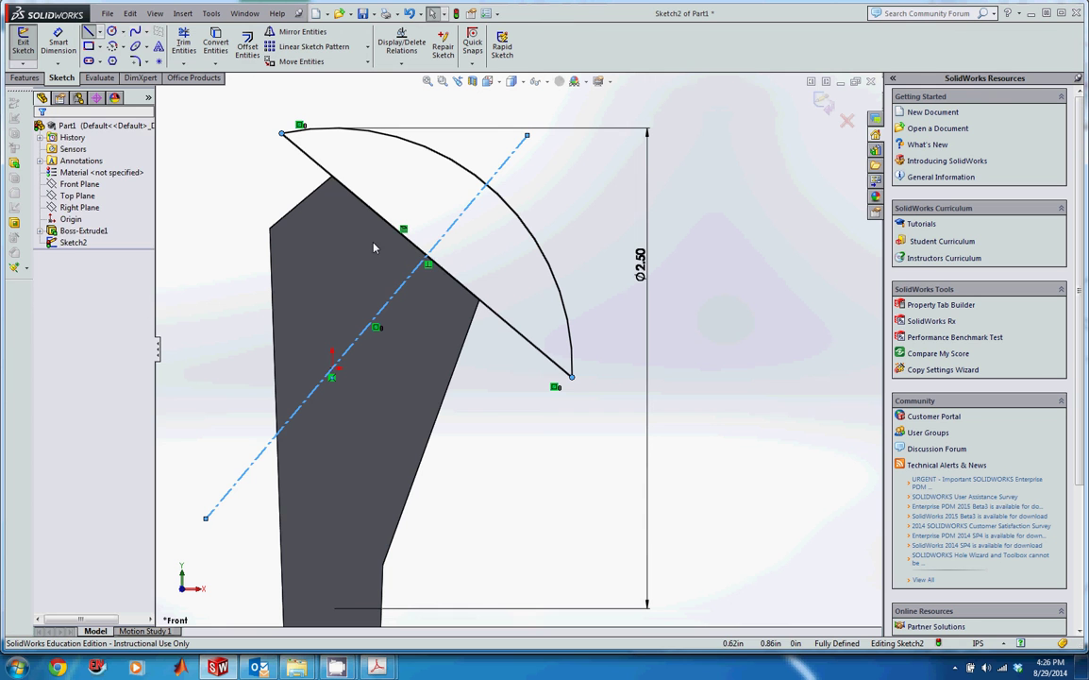
left_click(429, 262)
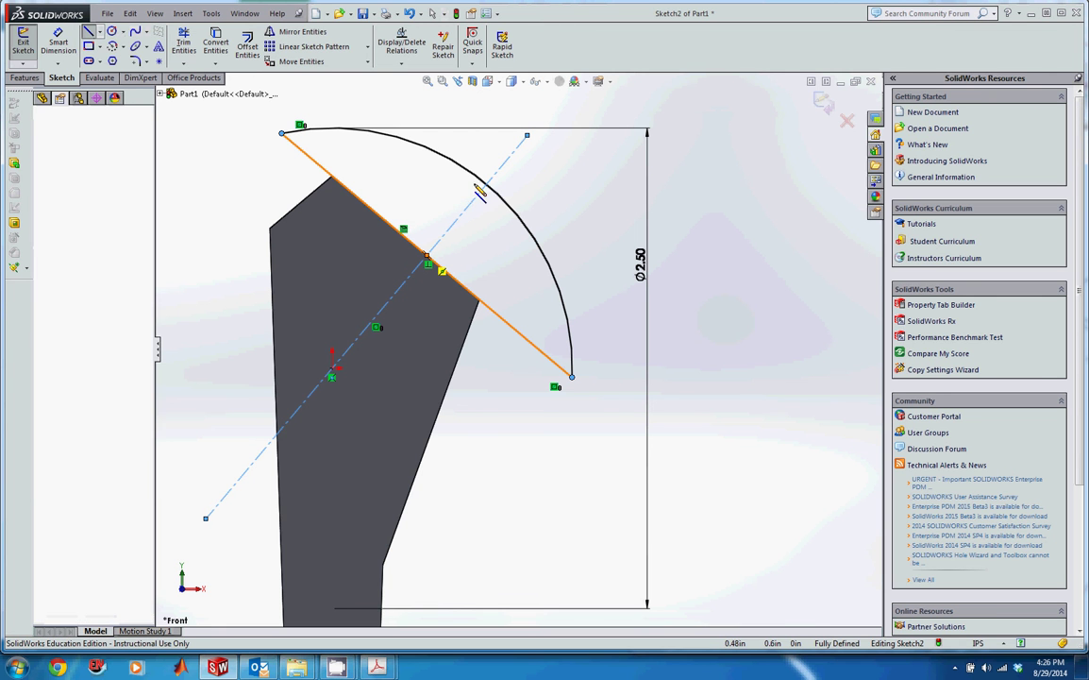
left_click(487, 182)
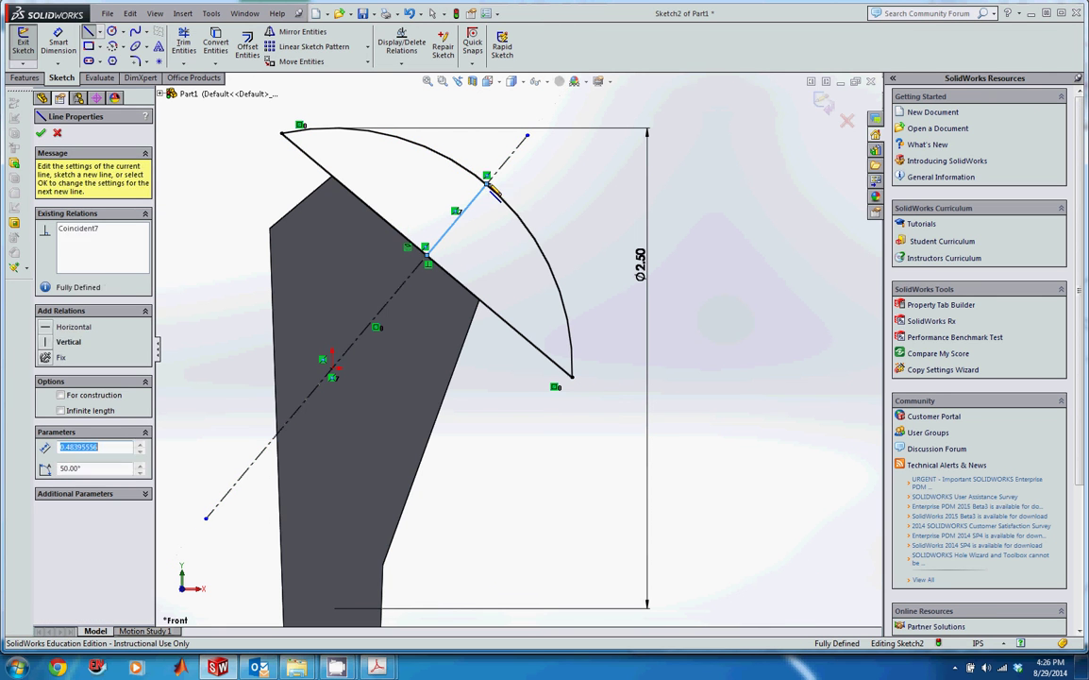
Trim the excess lower arc and chord overhang, then exit Sketch2.
left_click(186, 44)
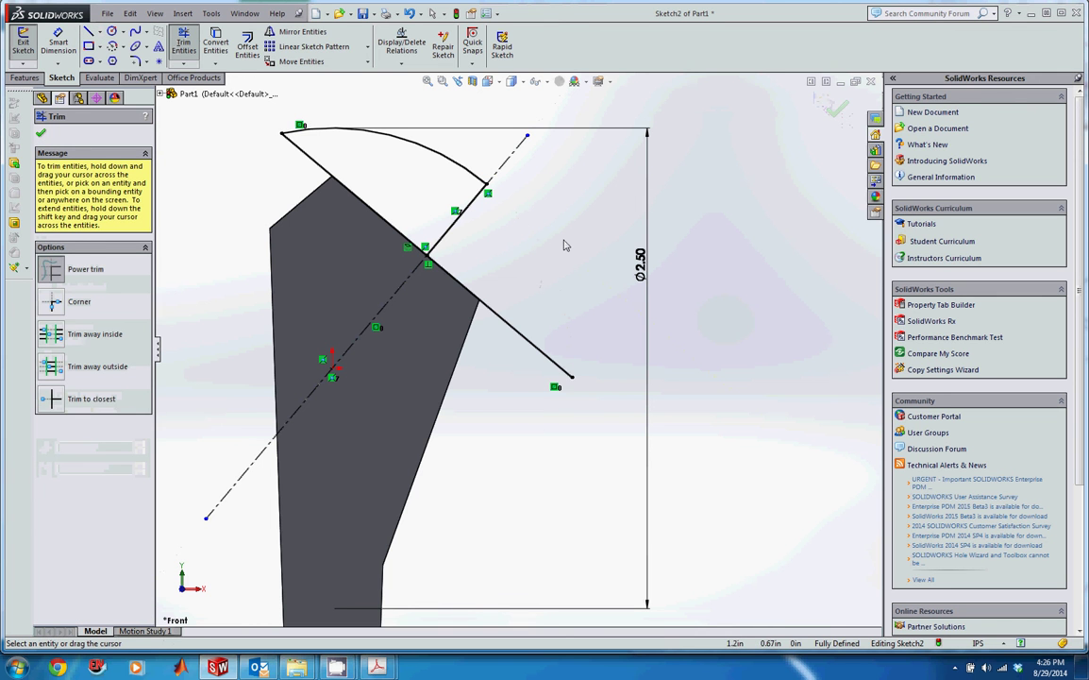
left_click_drag(482, 395, 482, 403)
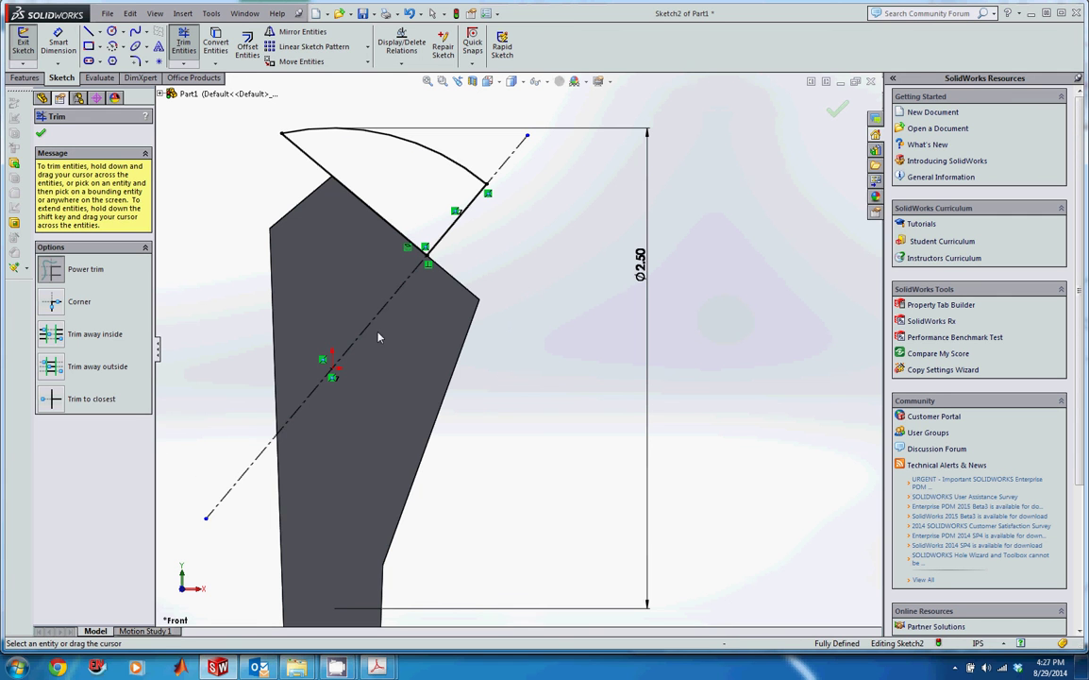
left_click(839, 111)
left_click(823, 104)
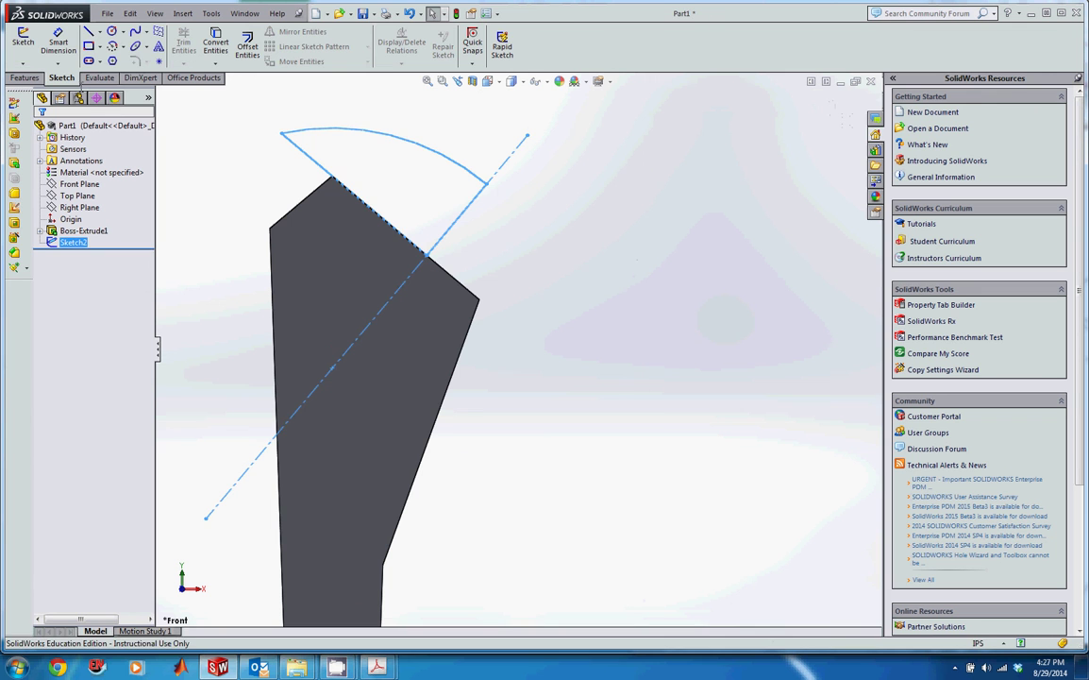
Revolve the head profile 360° about its centerline into Revolve1 and rotate to view it.
left_click(29, 78)
left_click(69, 46)
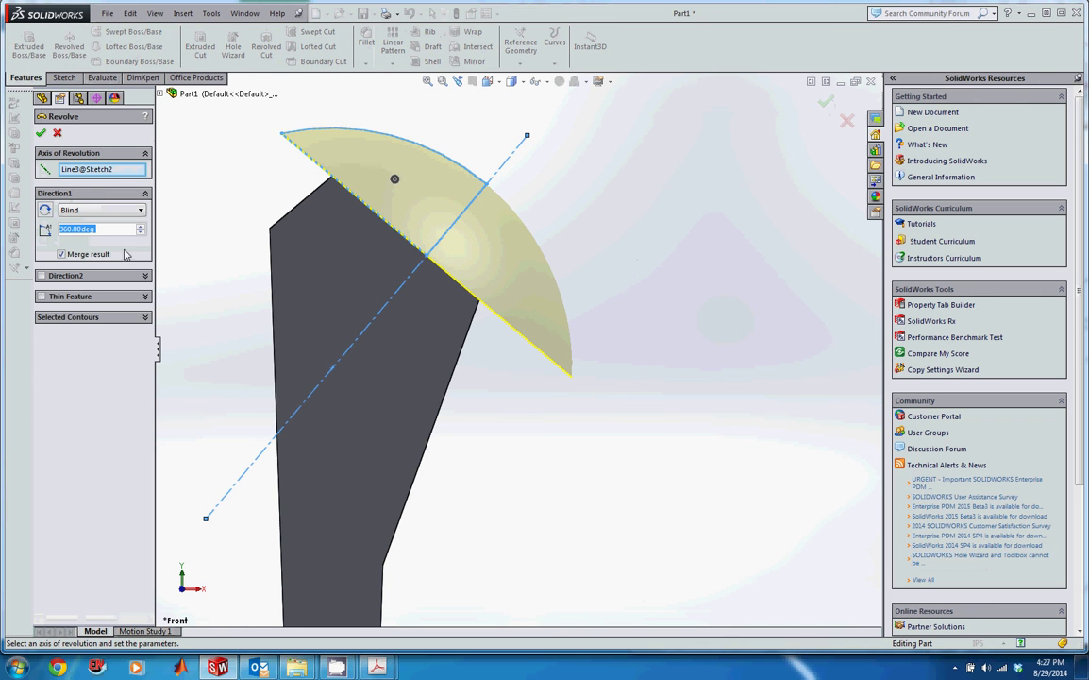
left_click(41, 135)
middle_click_drag(342, 259, 301, 290)
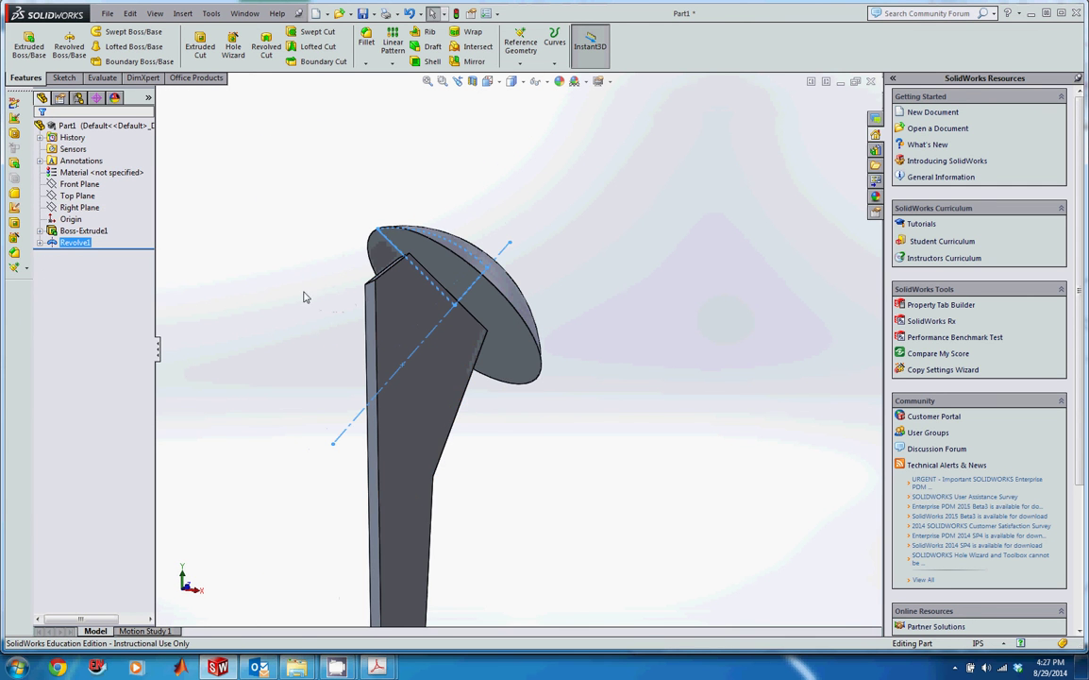
Start a fillet and set its radius to 0.125 in.
left_click(366, 41)
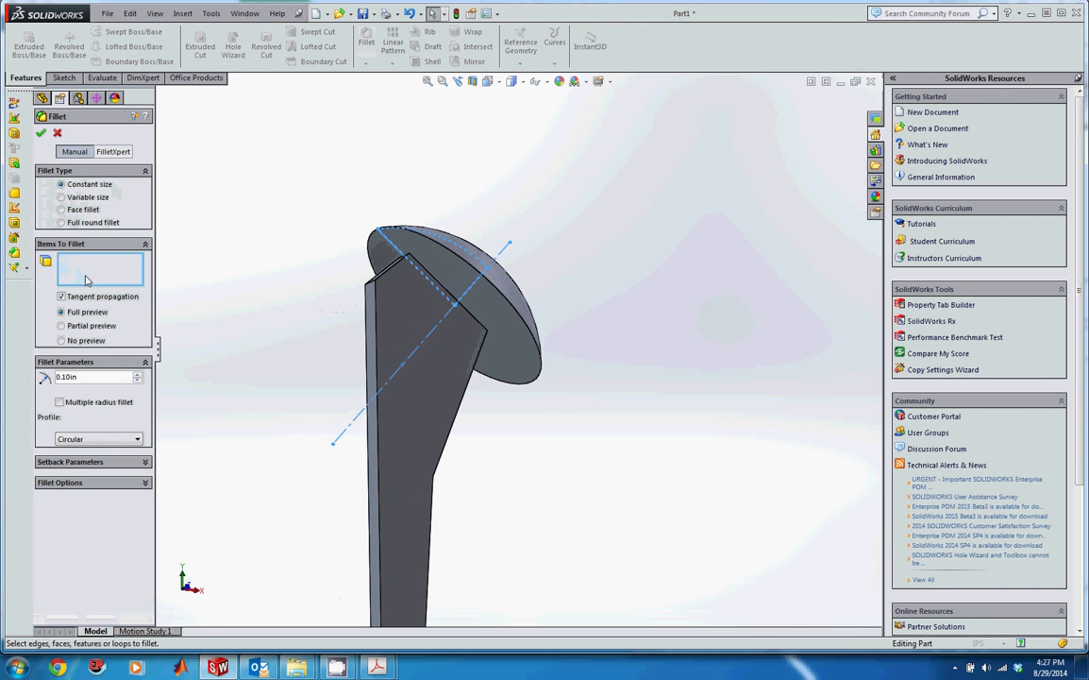
left_click(94, 377)
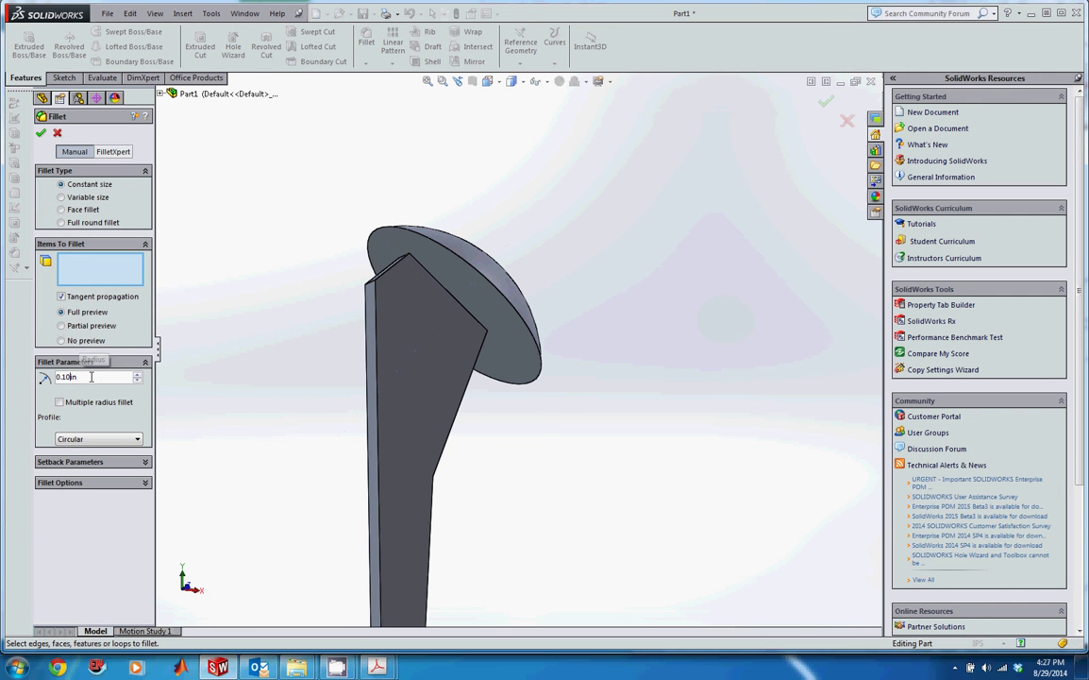
left_click(92, 376)
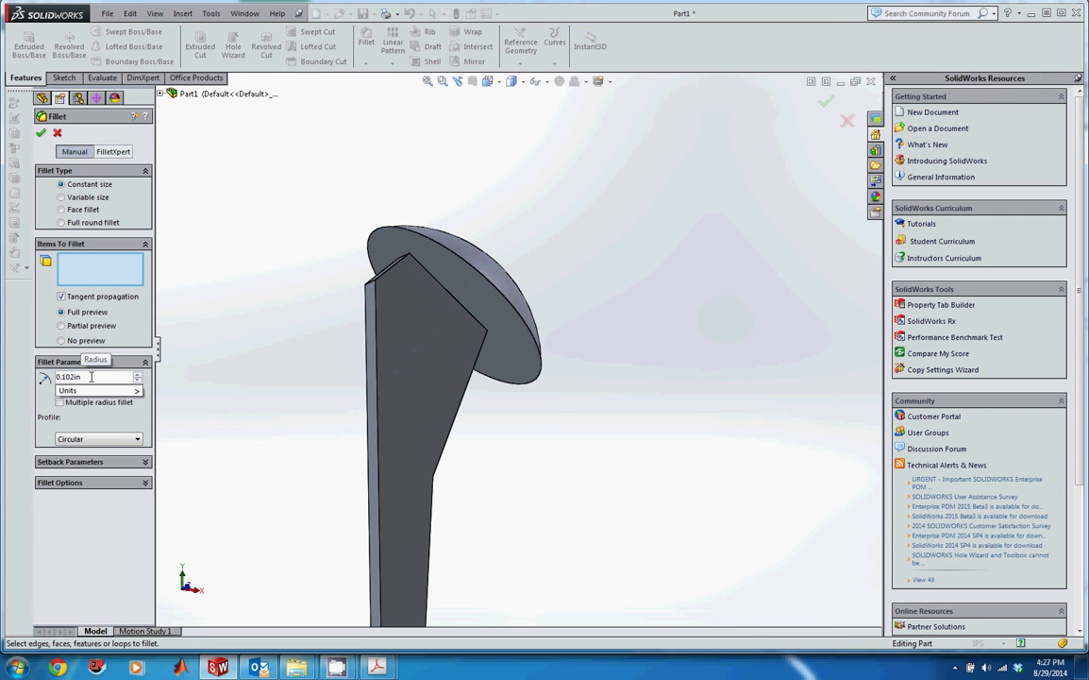
key("BackSpace")
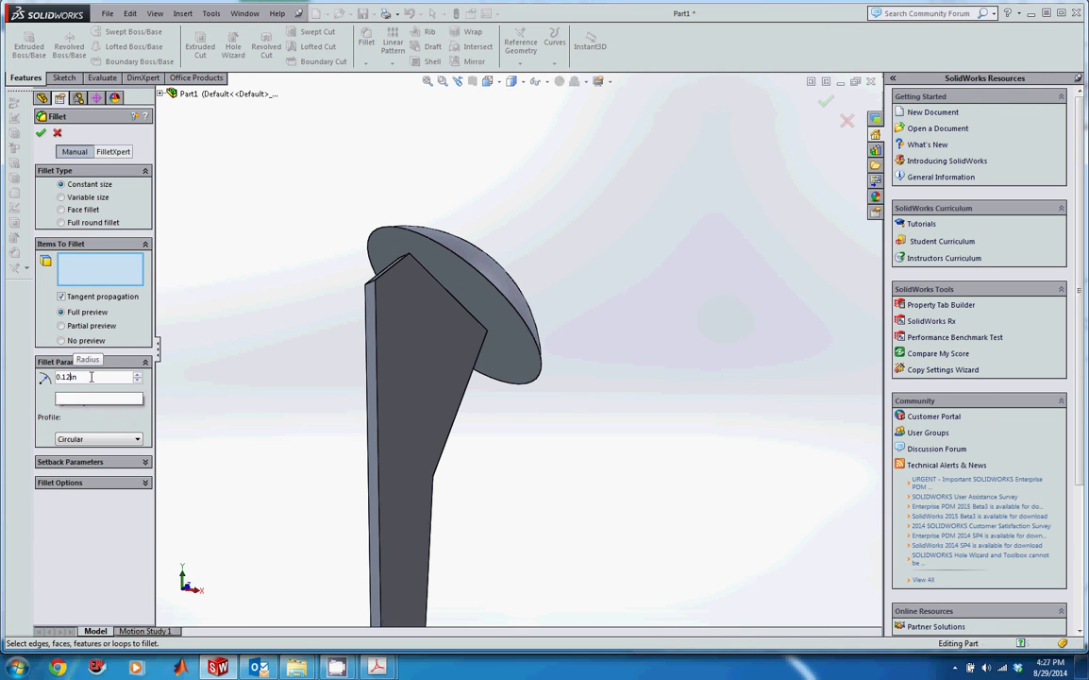
type("5")
key("Return")
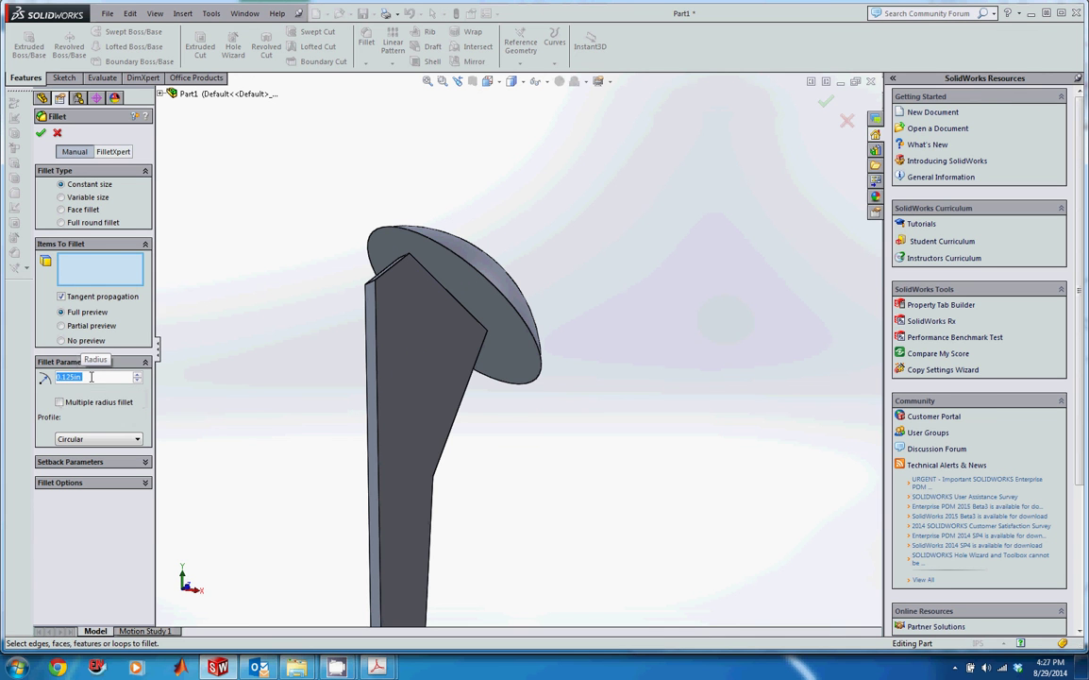
Select the dome's circular edge plus the stem's top and long edges for filleting.
left_click(432, 242)
middle_click_drag(309, 270, 351, 276)
left_click(386, 293)
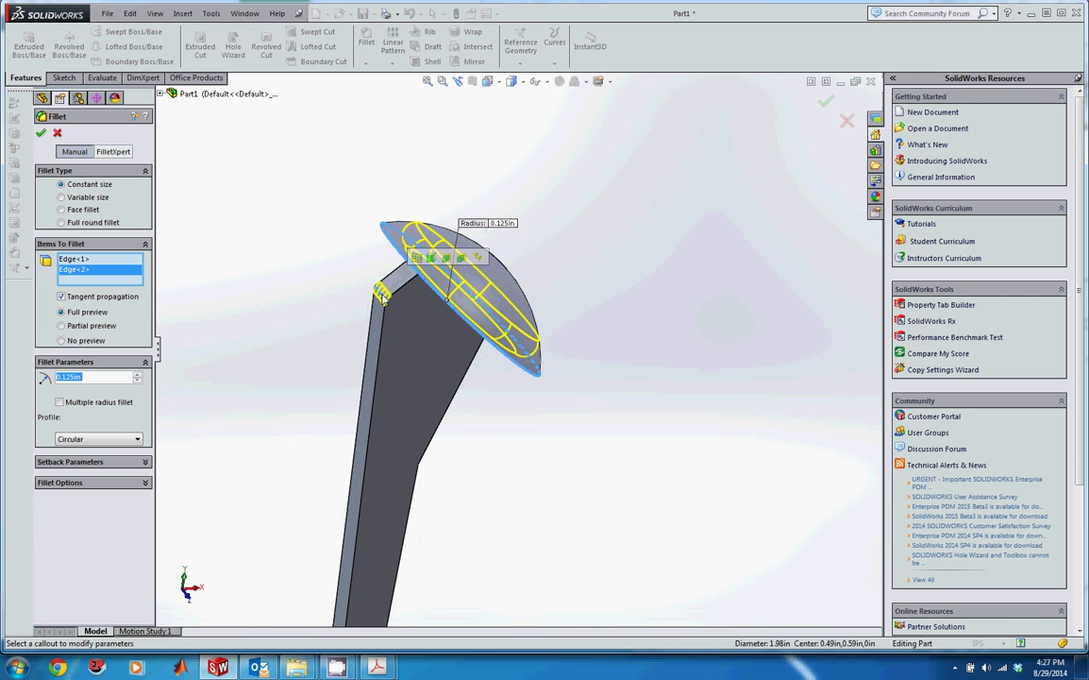
left_click(396, 295)
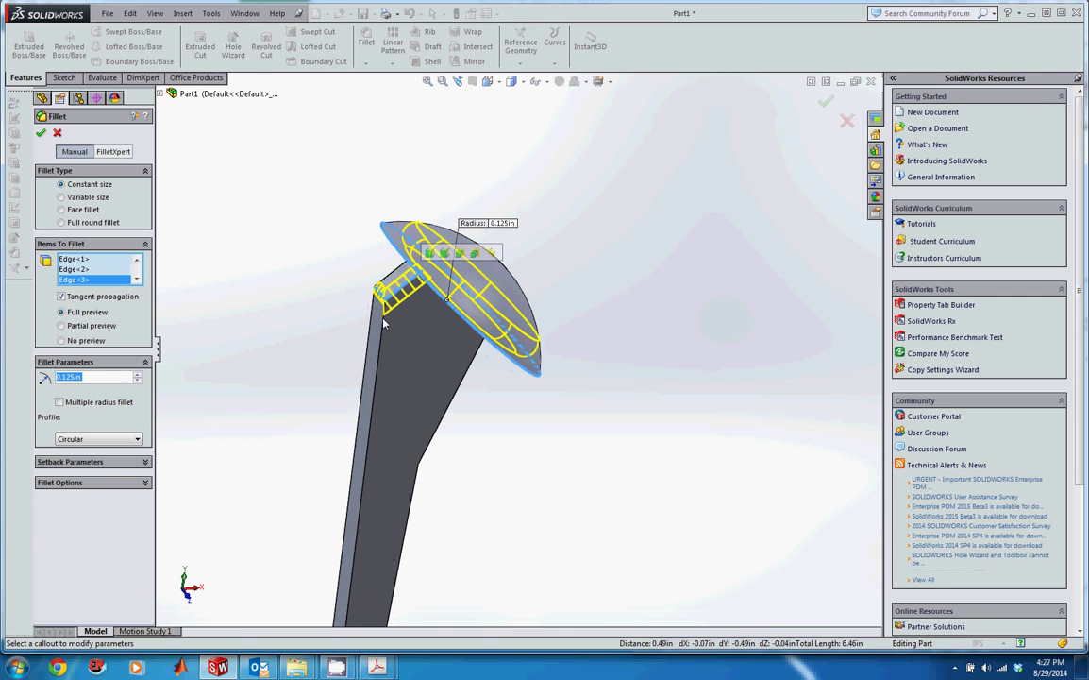
left_click(384, 330)
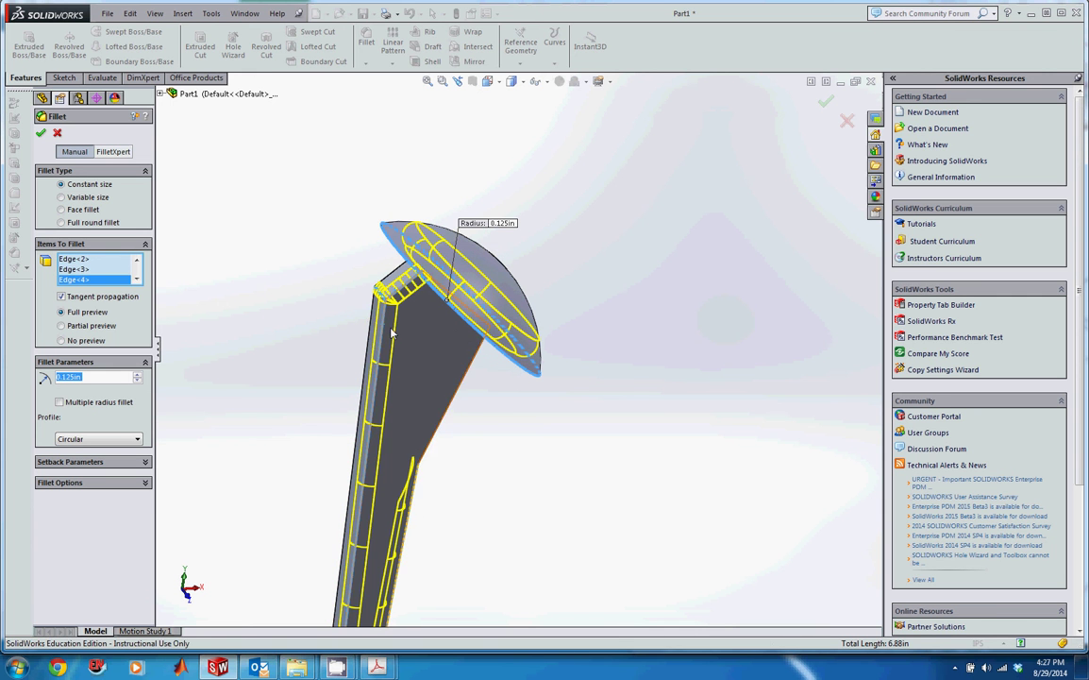
left_click(377, 352)
left_click(401, 285)
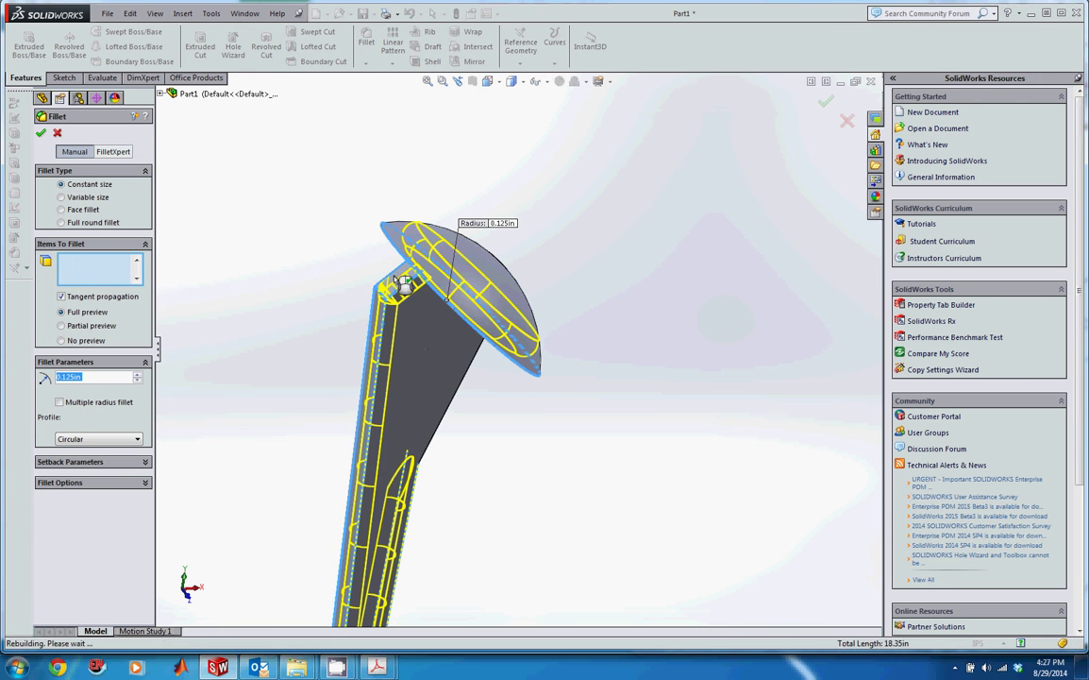
Swap a mistaken face pick for the remaining stem edges, apply the fillet, and inspect the part.
middle_click_drag(537, 489, 449, 378)
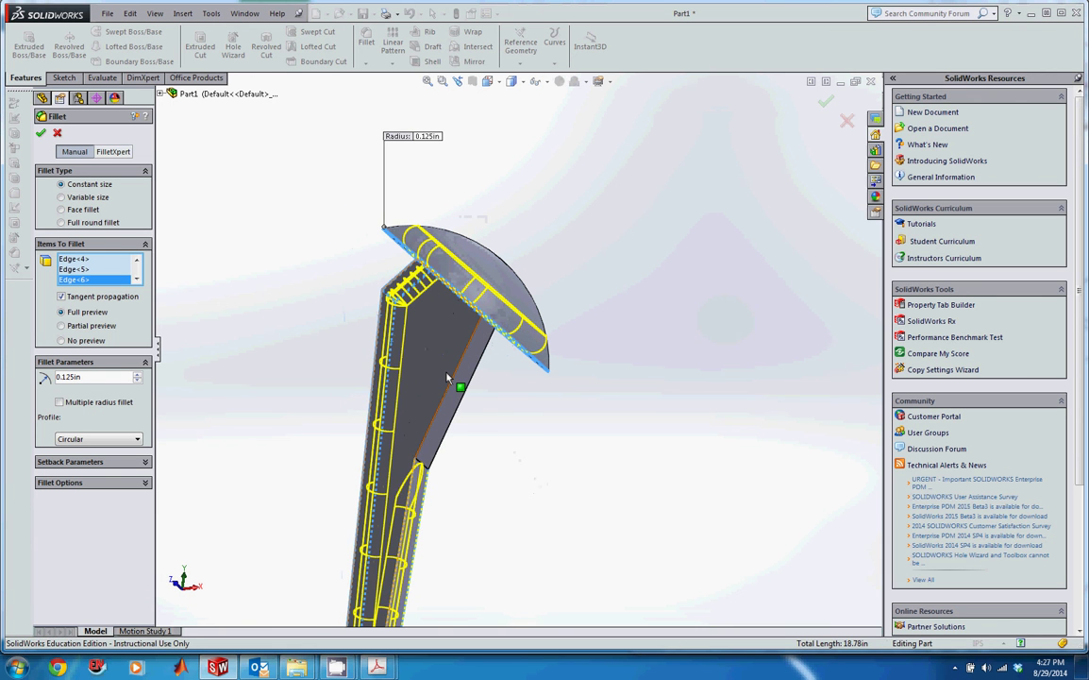
left_click(450, 387)
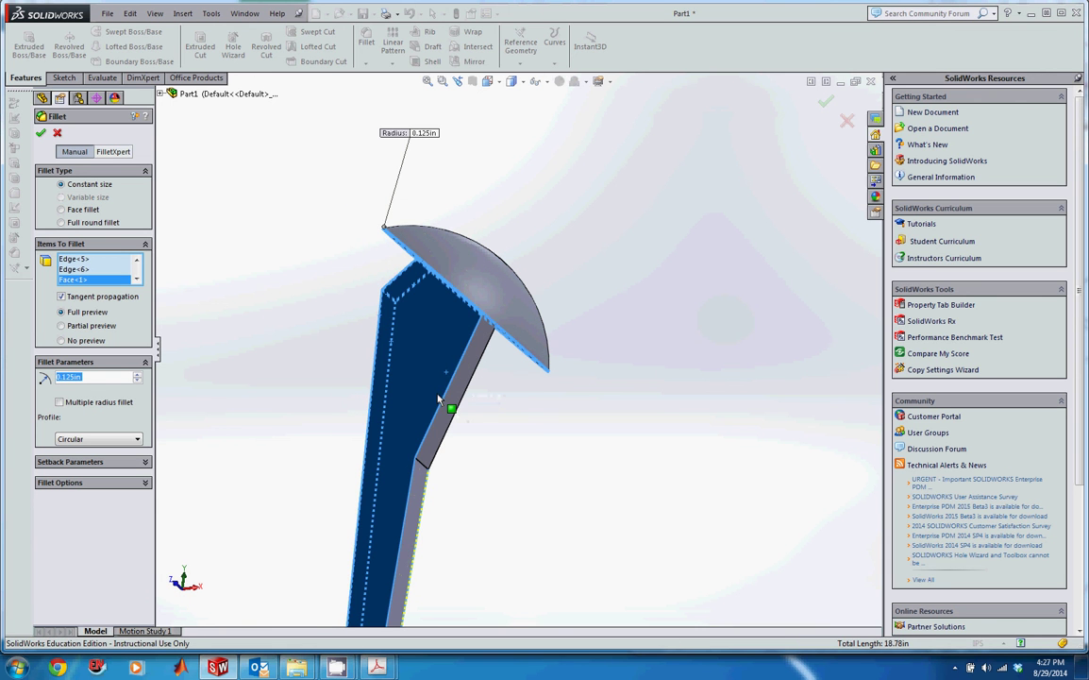
left_click(421, 465)
left_click(426, 444)
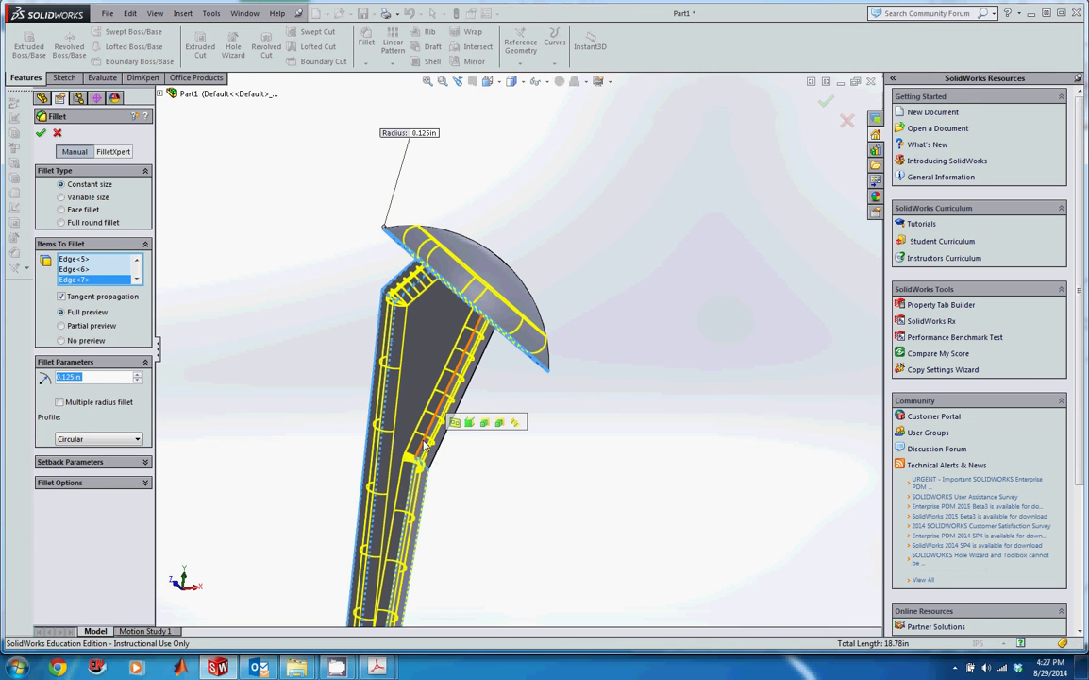
left_click(430, 440)
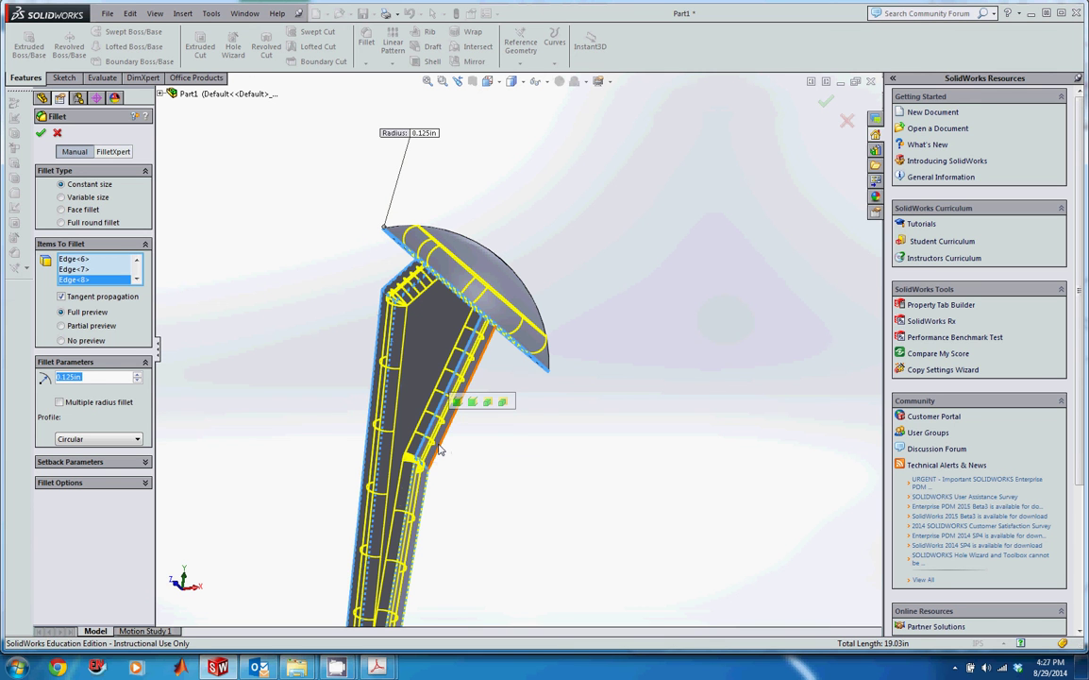
left_click(439, 450)
middle_click_drag(486, 473, 290, 384)
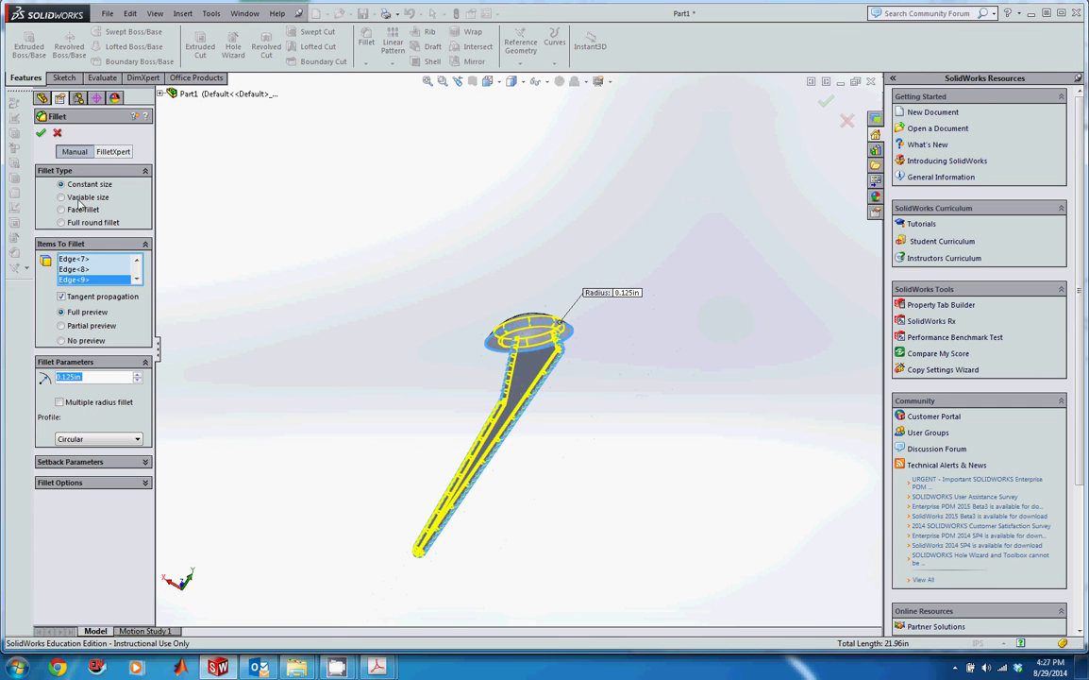
left_click(406, 371)
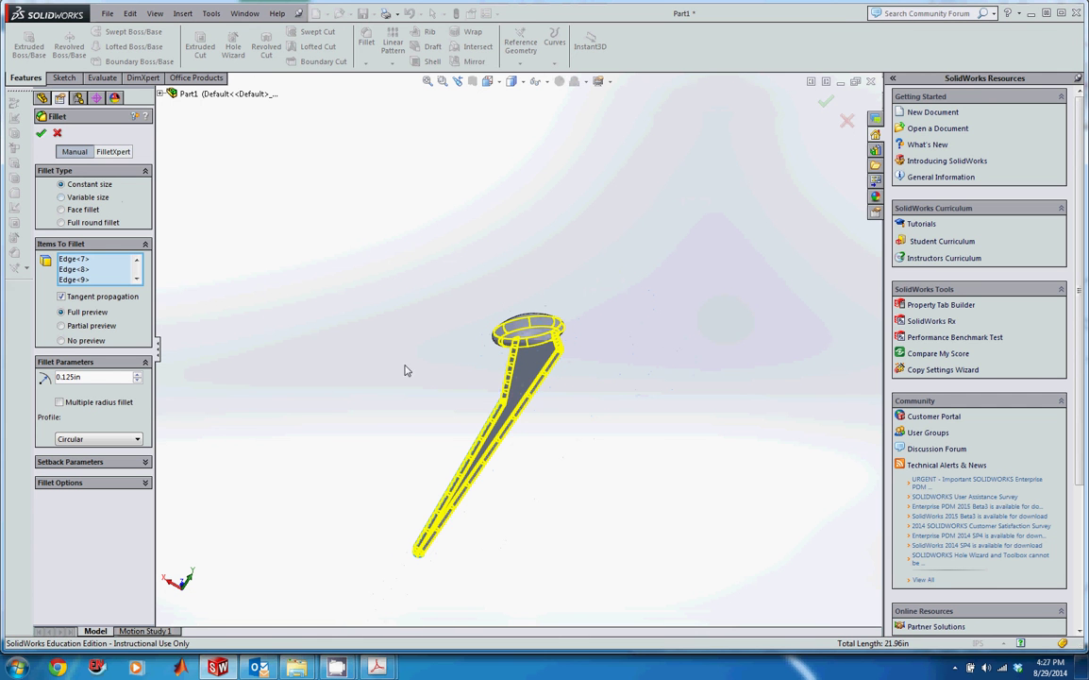
middle_click_drag(432, 375, 595, 217)
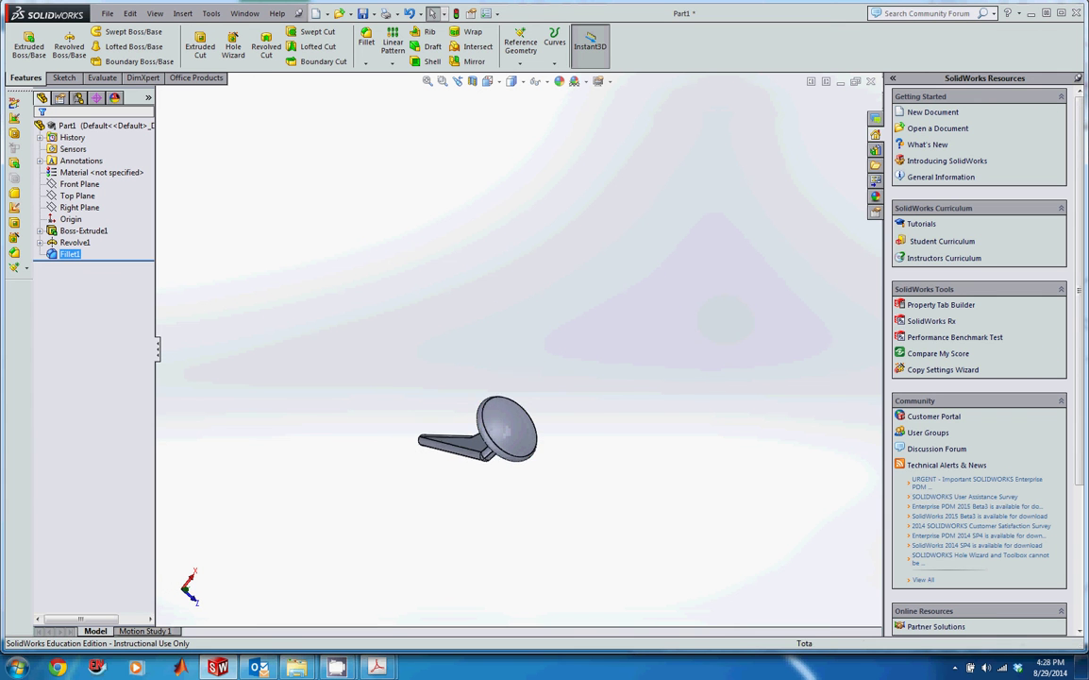